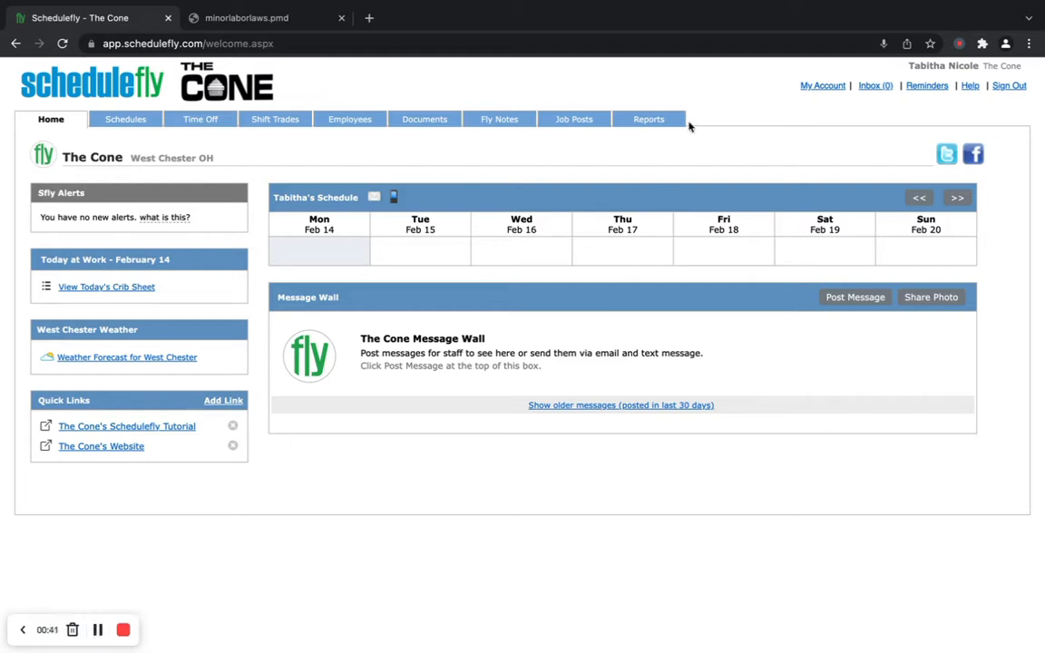
- Open the list of available reports
left_click(650, 126)
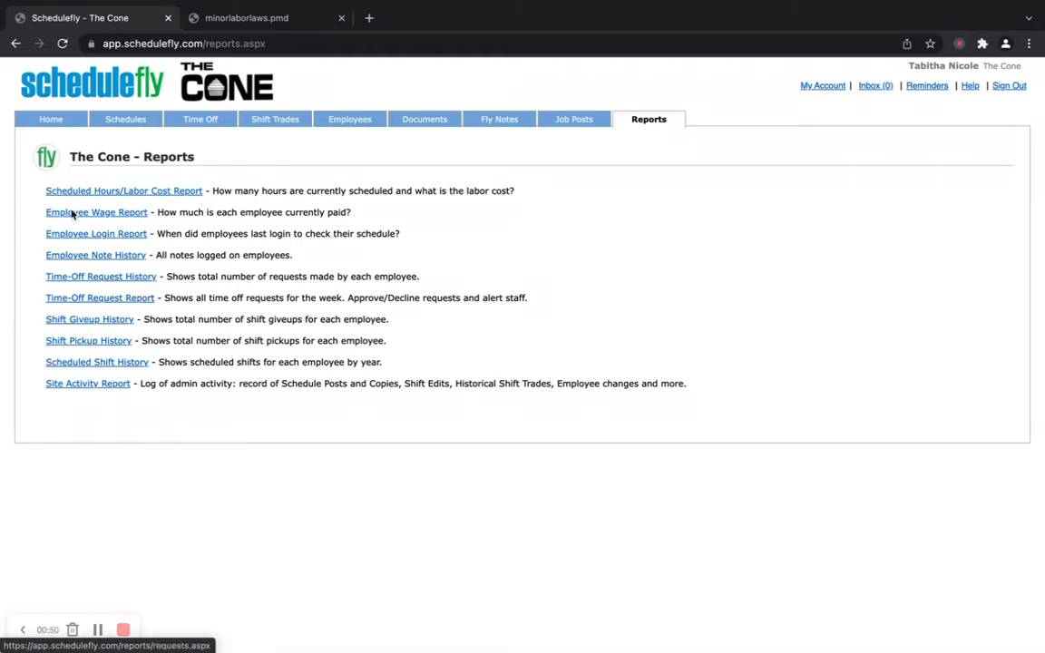
- Add the event note "Open 12-9" to Tuesday, February 15, on the weekly schedule
left_click(132, 130)
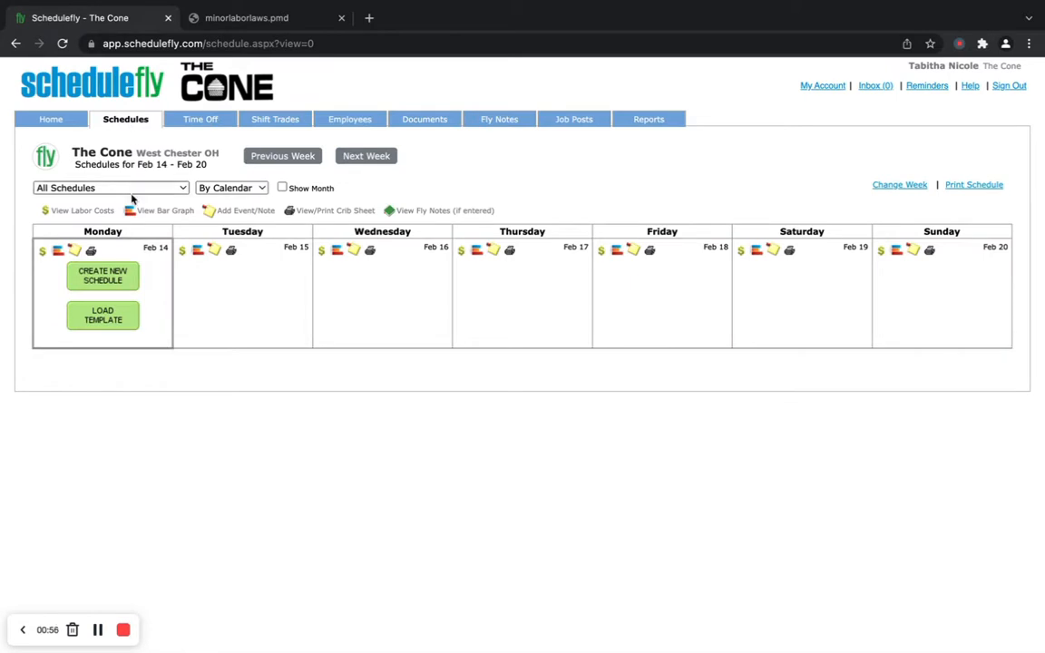
left_click(214, 251)
left_click(312, 134)
type("Open")
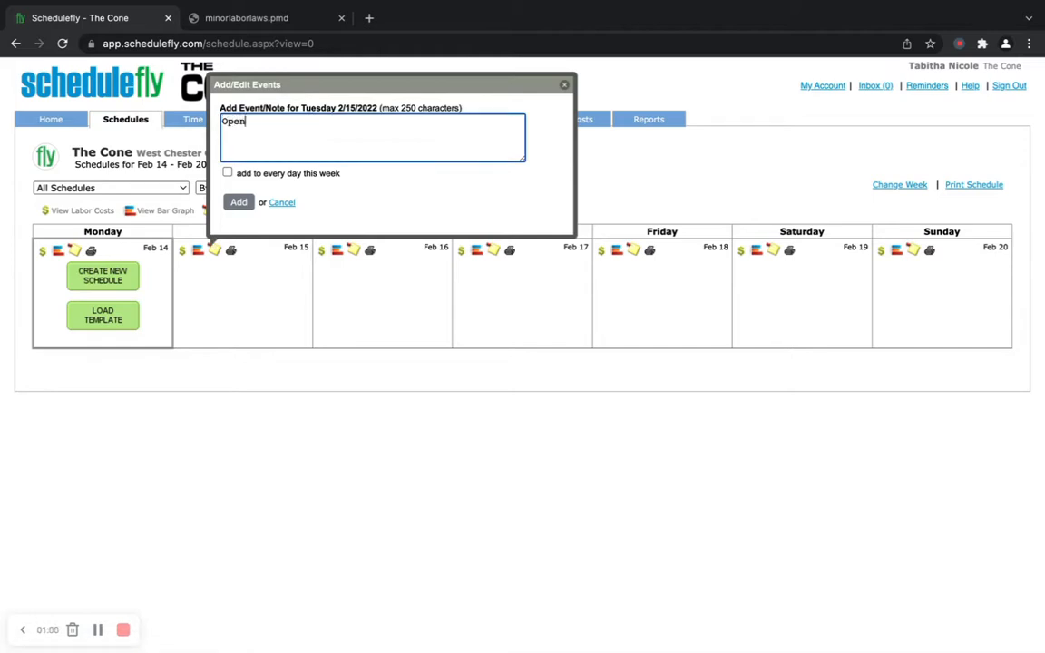
type(" 12-9")
left_click(237, 208)
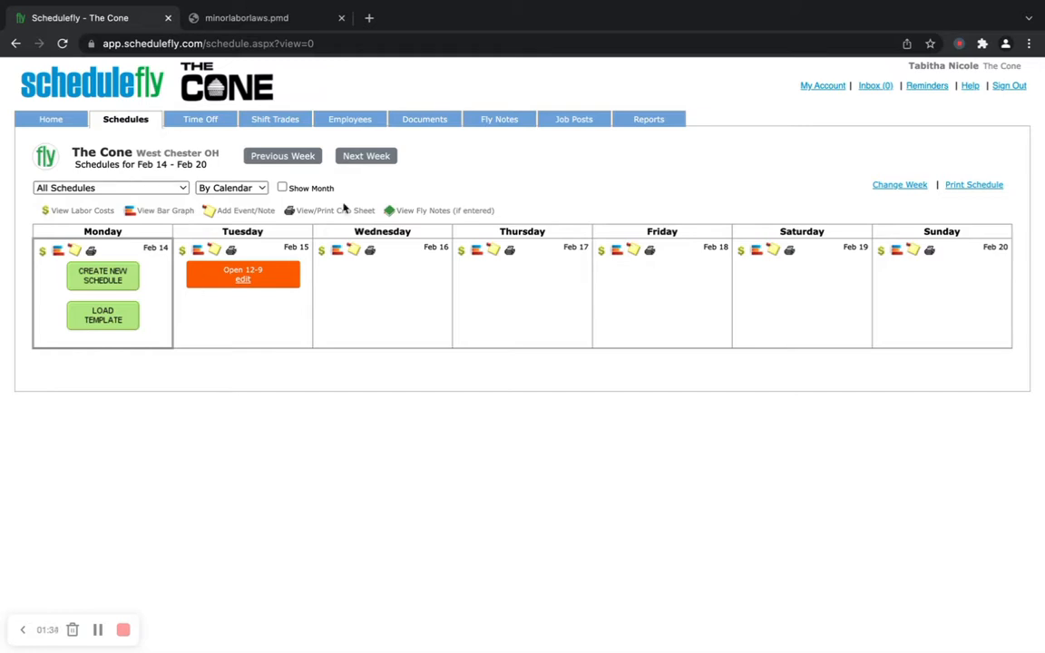
- Change the displayed schedule to the week of September 6 - 12, 2021
left_click(902, 186)
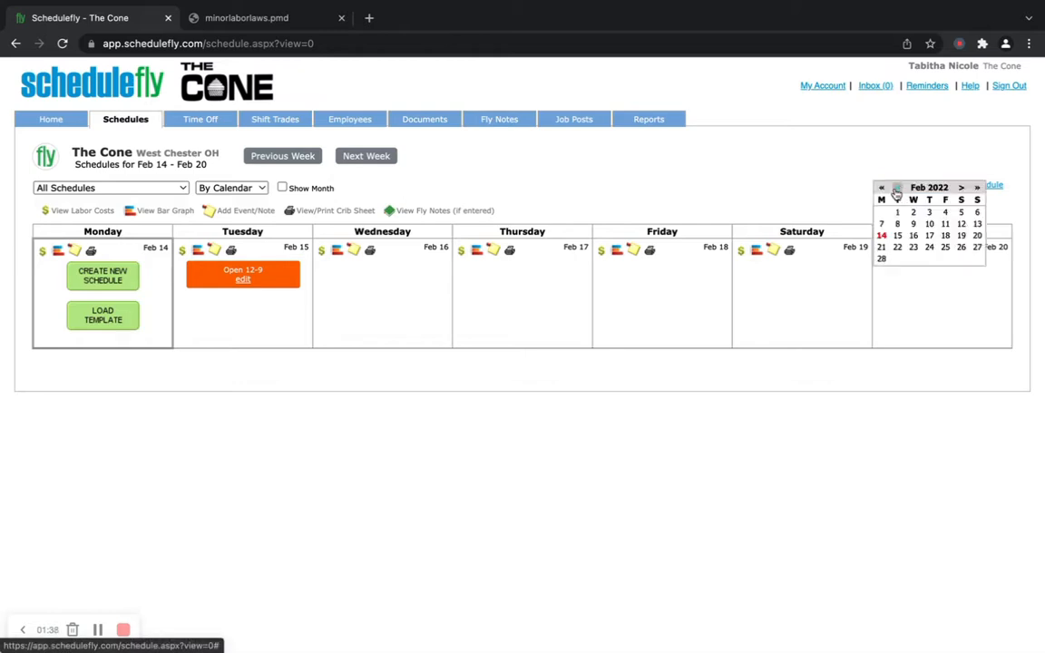
left_click(881, 189)
left_click(881, 189)
left_click(881, 189)
left_click(976, 188)
left_click(976, 188)
left_click(977, 188)
left_click(899, 189)
left_click(898, 189)
left_click(898, 189)
left_click(898, 189)
left_click(899, 189)
left_click(913, 227)
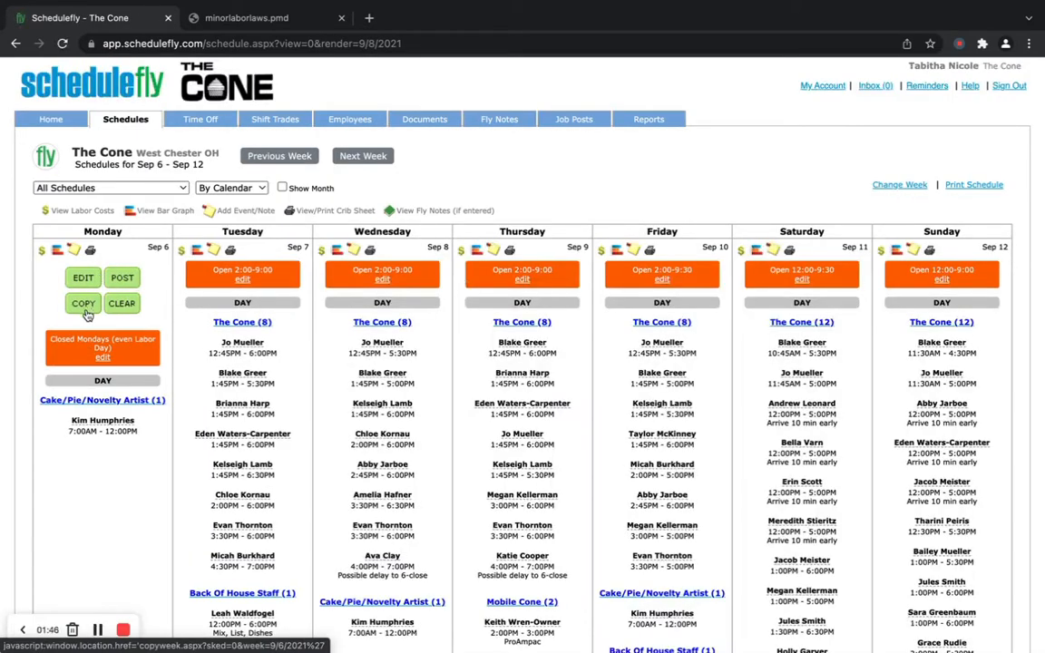
- Save all schedules from the week of 9/6/2021 - 9/12/2021 only as a template named "Schedule A"
left_click(84, 305)
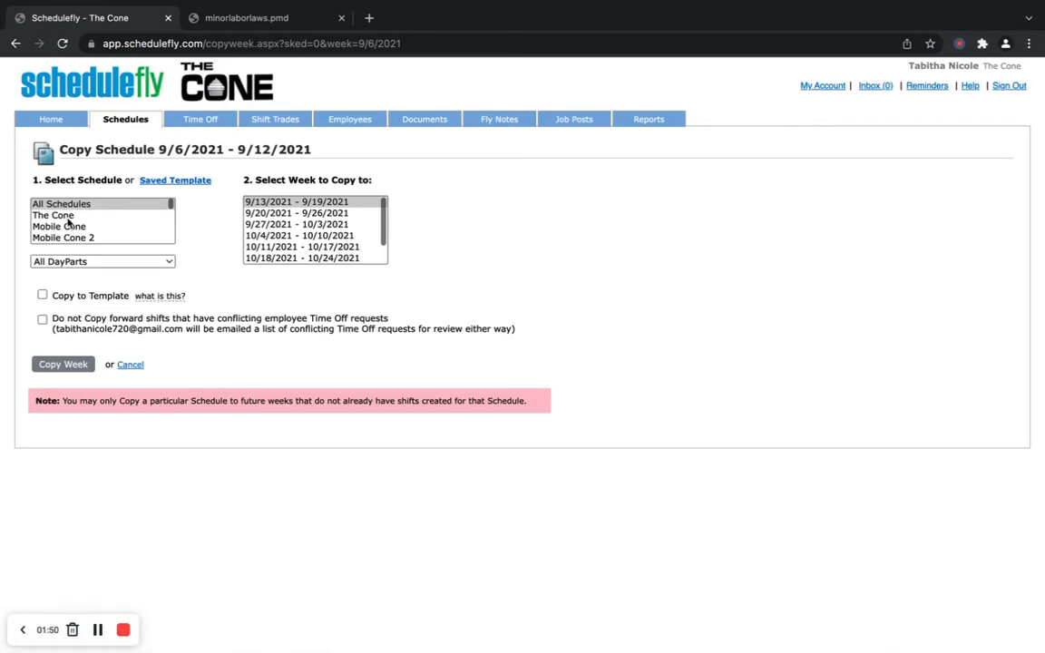
scroll(65, 213, "down", 5)
scroll(72, 218, "up", 5)
left_click(43, 296)
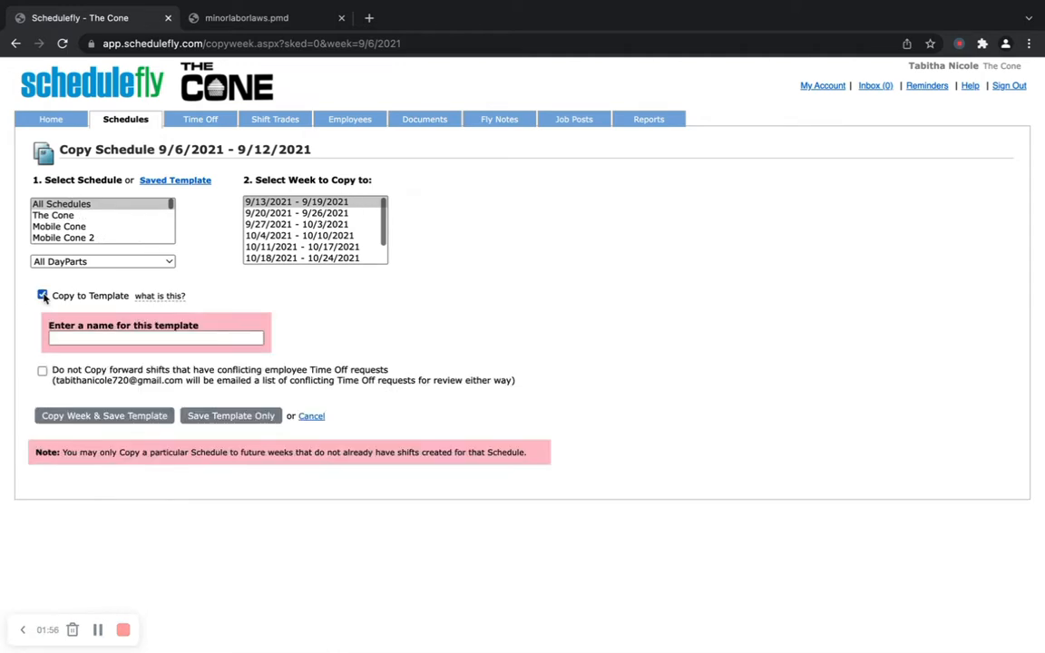
left_click(82, 338)
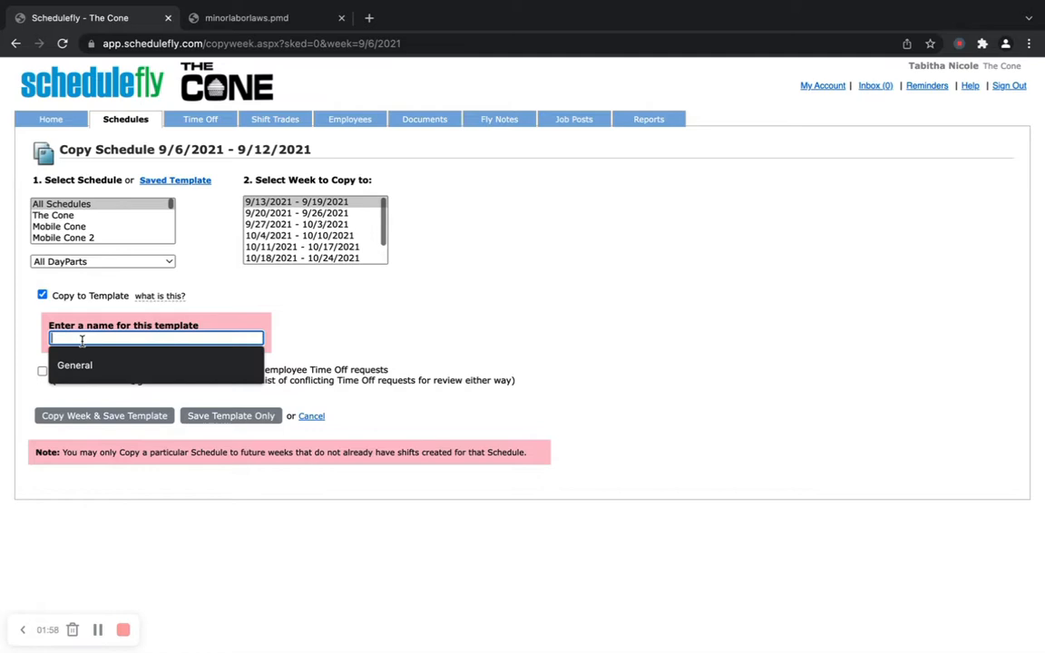
type("Schedule A")
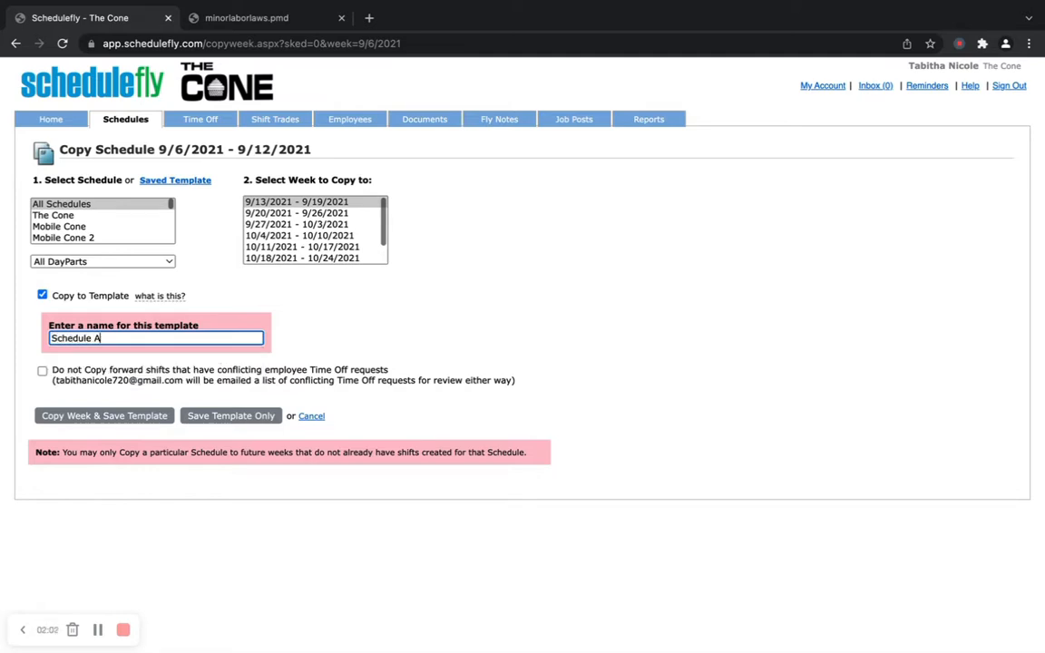
left_click(228, 419)
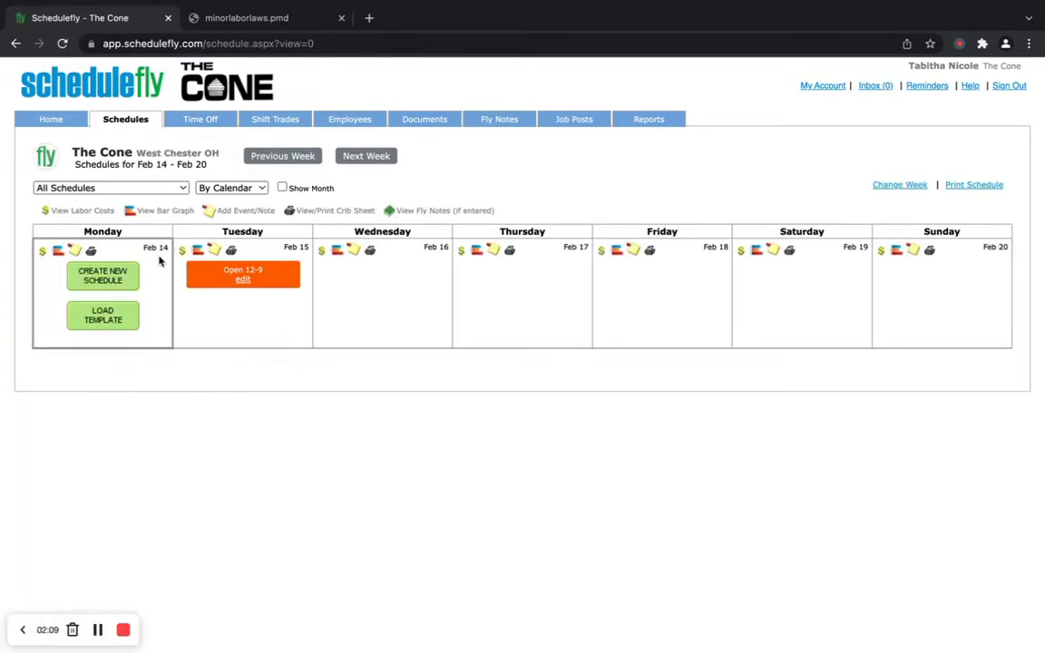
- Load the "Schedule A" template into the week of 2/14/2022
left_click(100, 316)
left_click(192, 334)
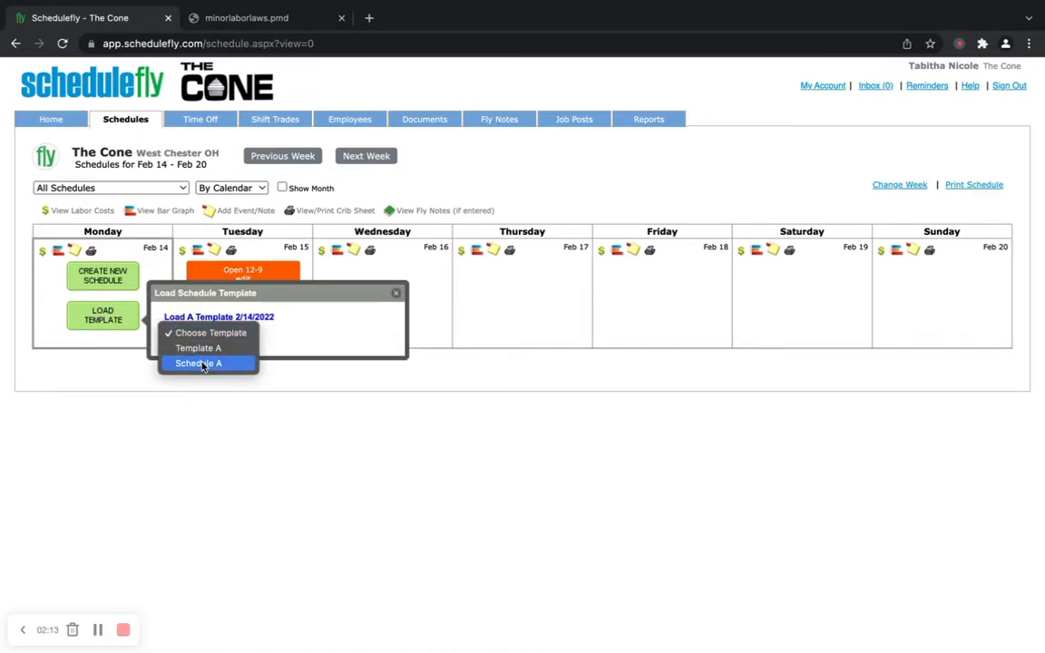
left_click(200, 363)
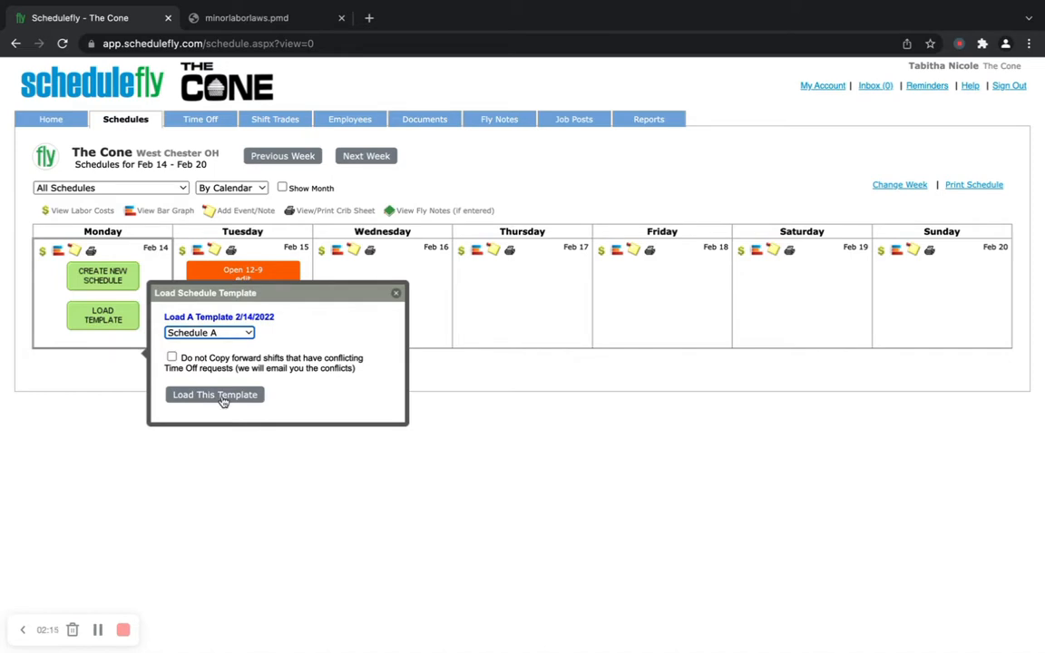
left_click(223, 398)
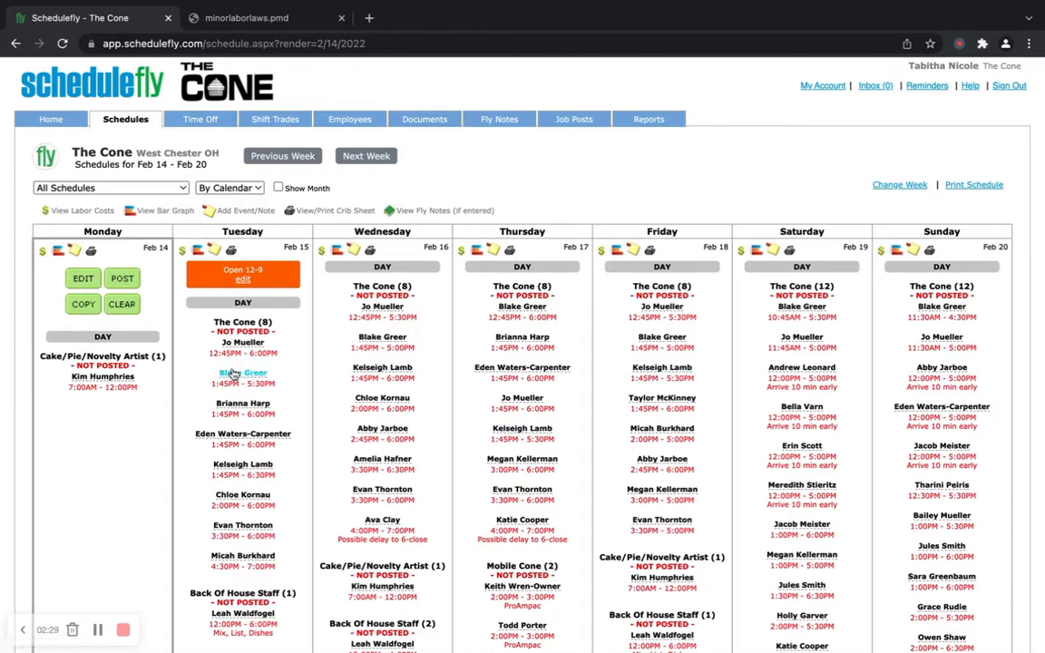
- Delete all schedules for the entire week of 2/14/2022 and confirm the deletion
scroll(540, 426, "down", 5)
scroll(540, 427, "up", 4)
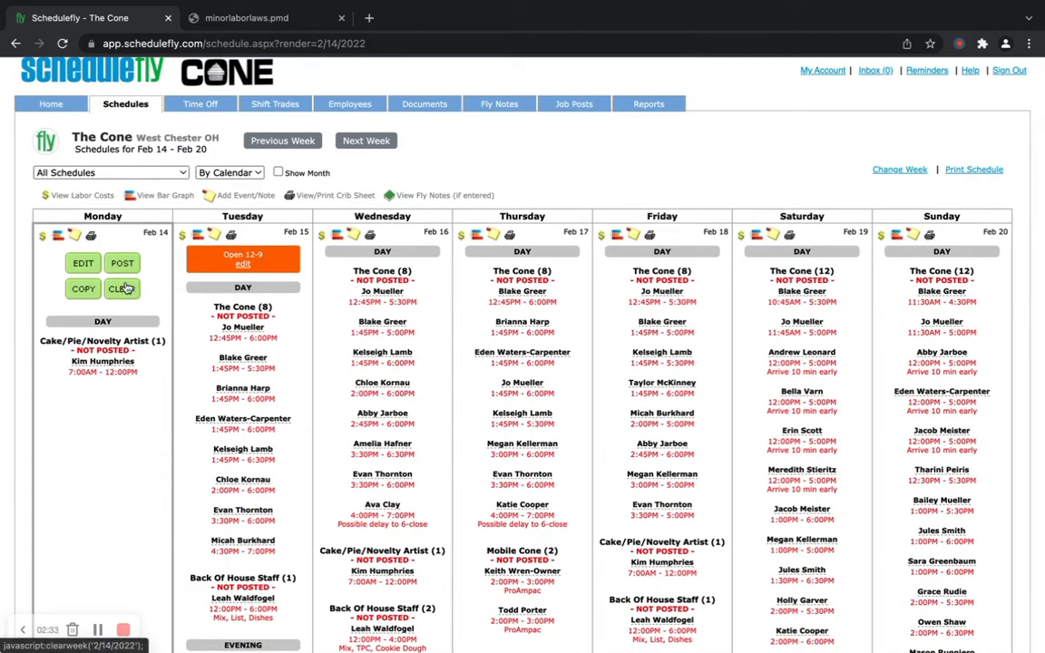
left_click(127, 294)
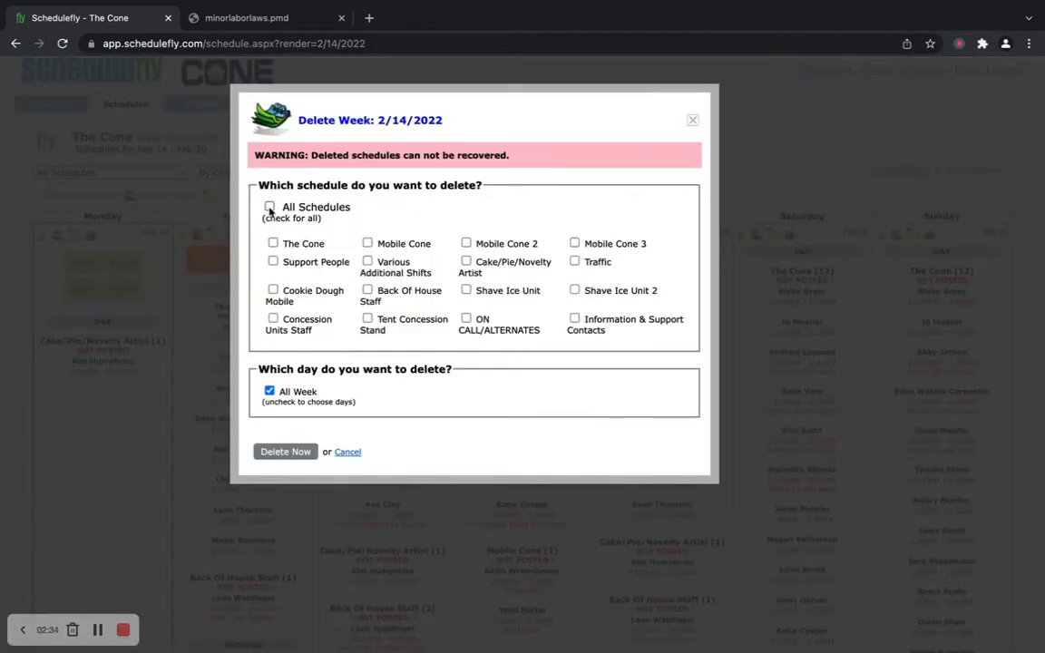
left_click(270, 208)
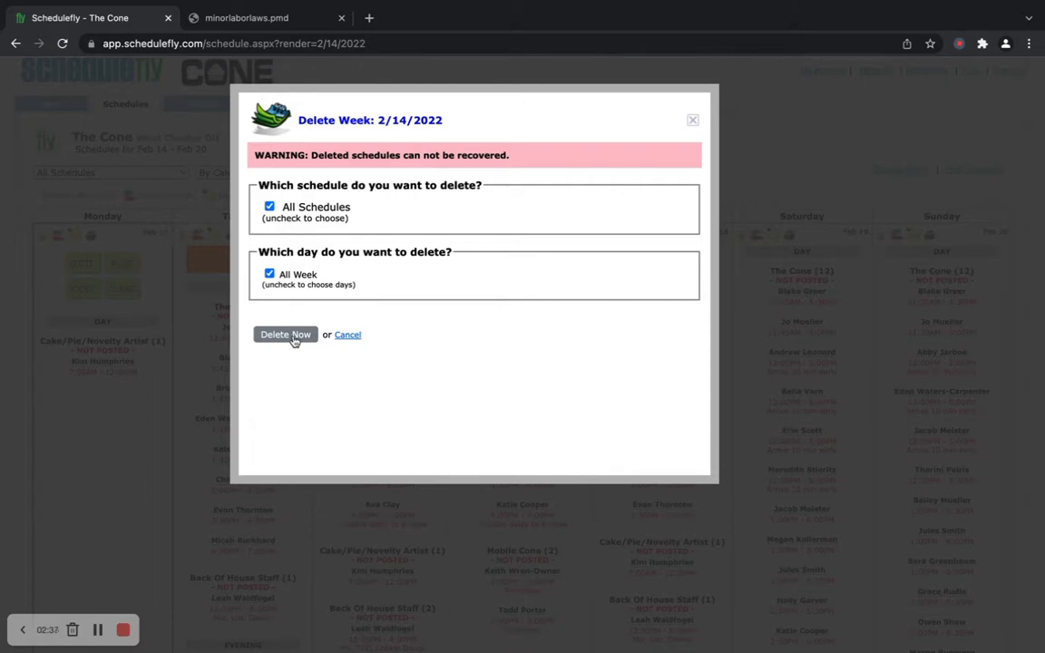
left_click(293, 337)
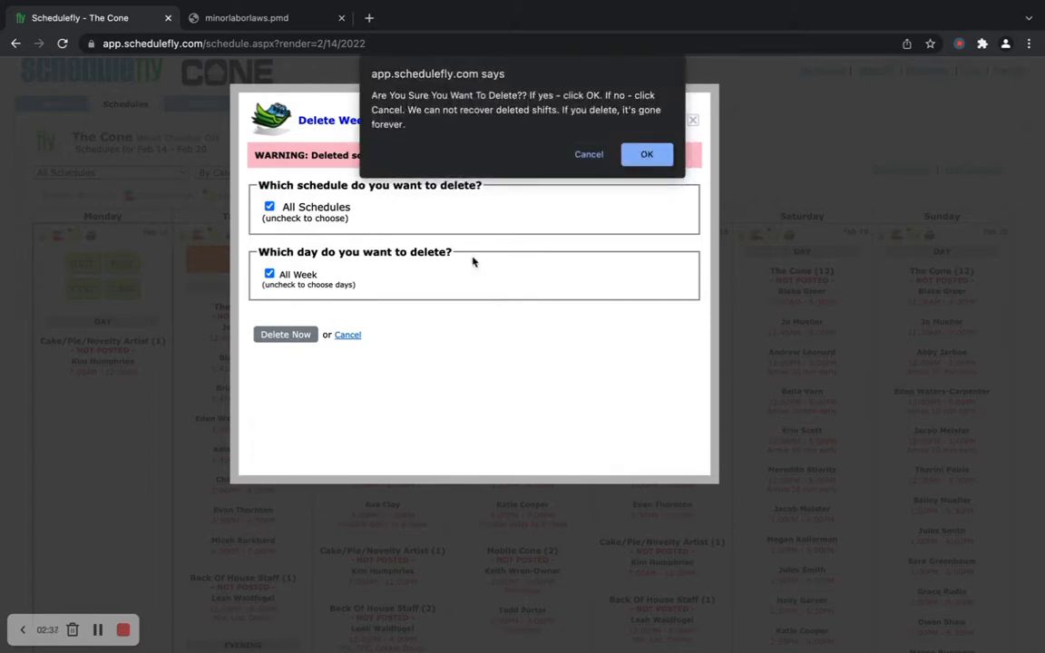
left_click(665, 156)
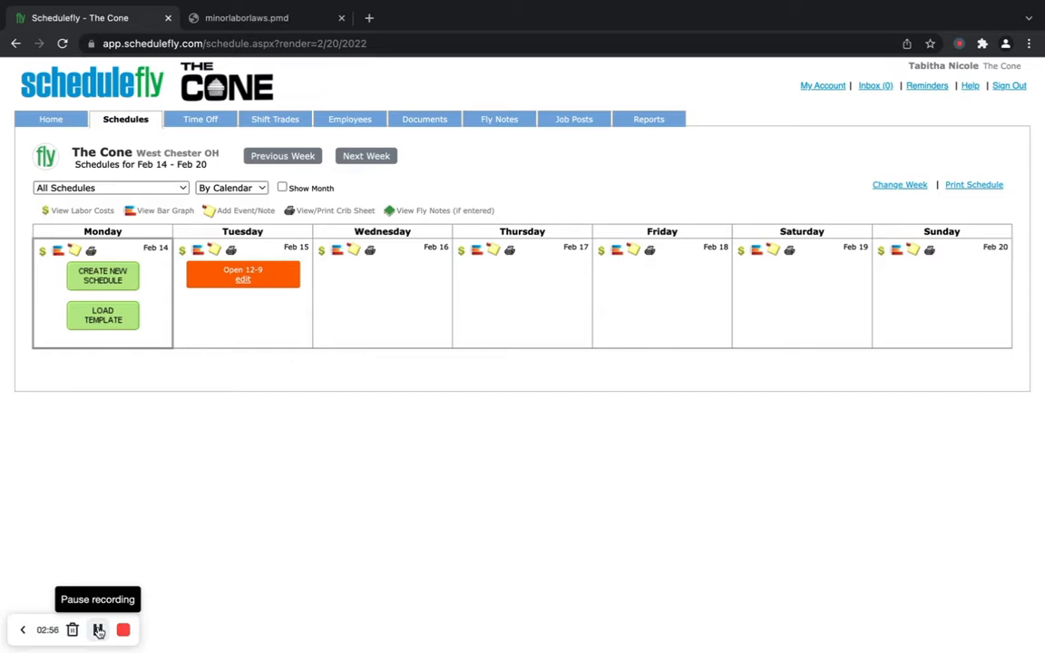
- Create a new schedule and add A4 Test Employee to Mobile Cone's Monday 7:00AM - 12:00PM day shift
left_click(106, 275)
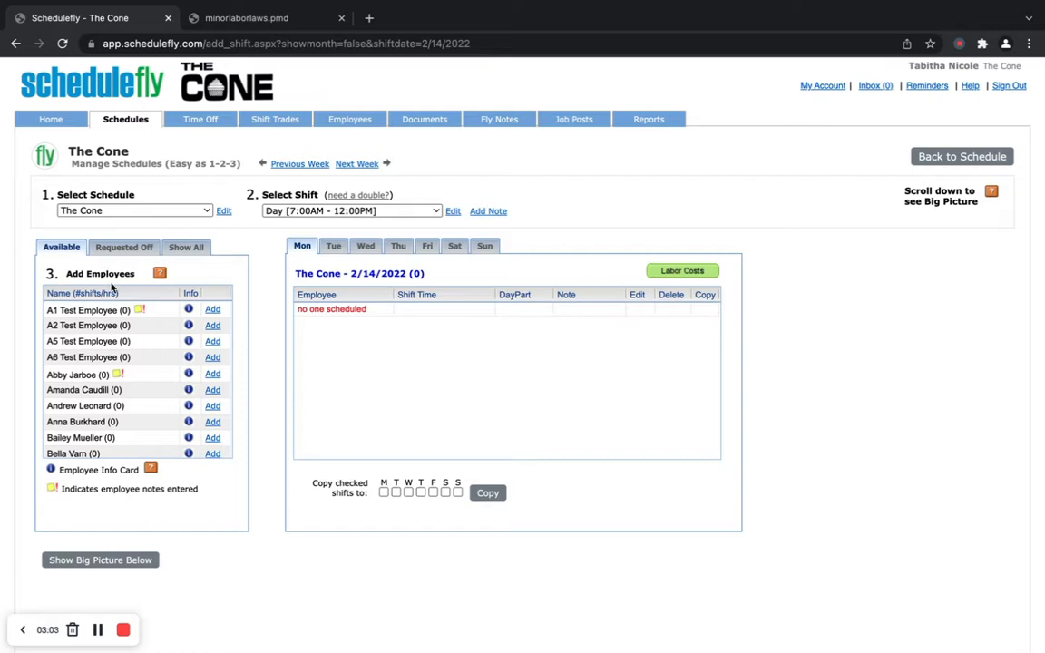
left_click(177, 212)
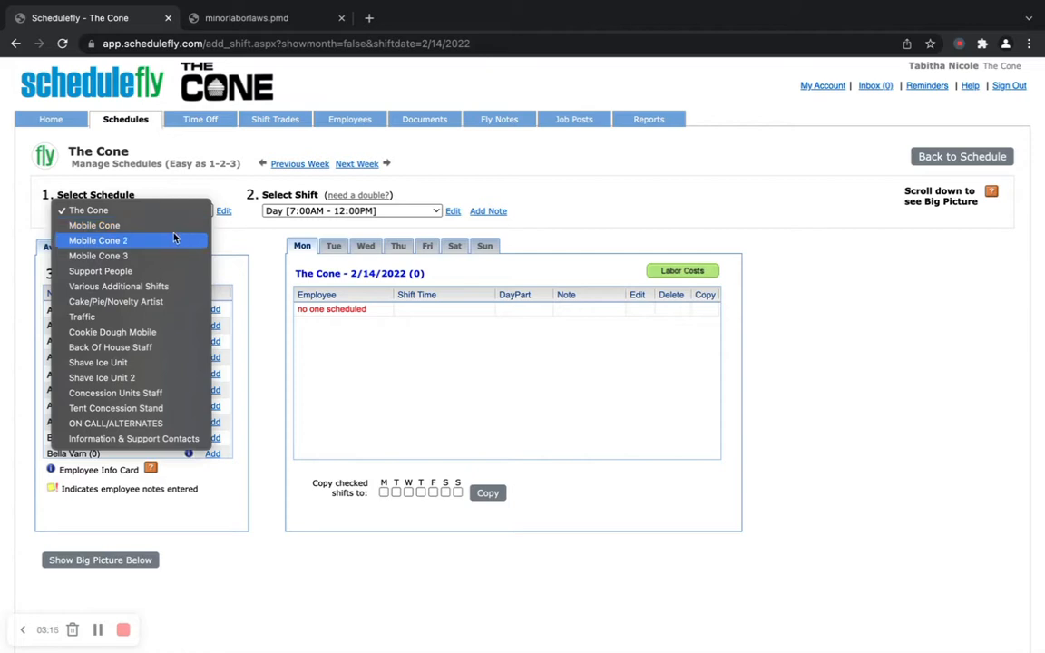
left_click(155, 226)
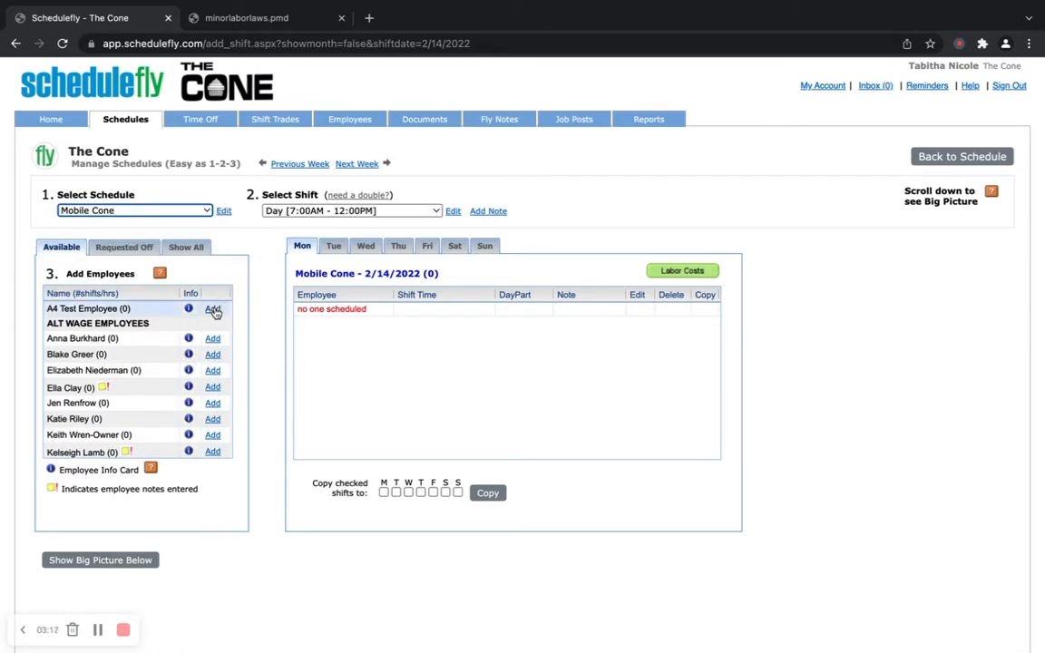
left_click(213, 309)
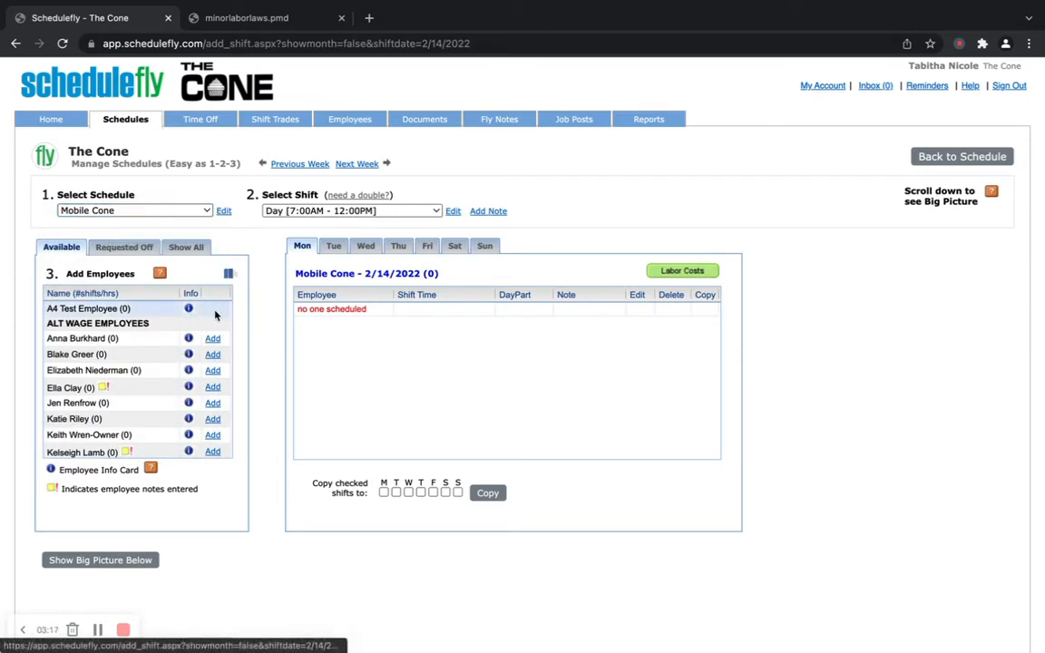
- Check the available staff for Cake/Pie/Novelty Artist and add A5 Test Employee to The Cone's Monday 7:00AM - 12:00PM day shift
left_click(156, 211)
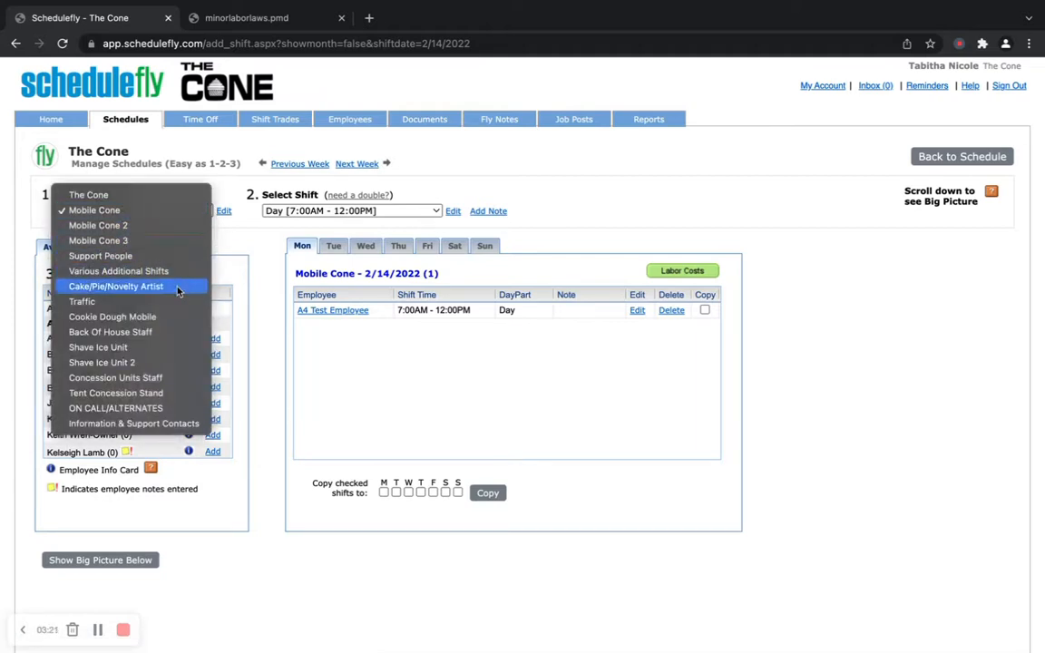
left_click(177, 287)
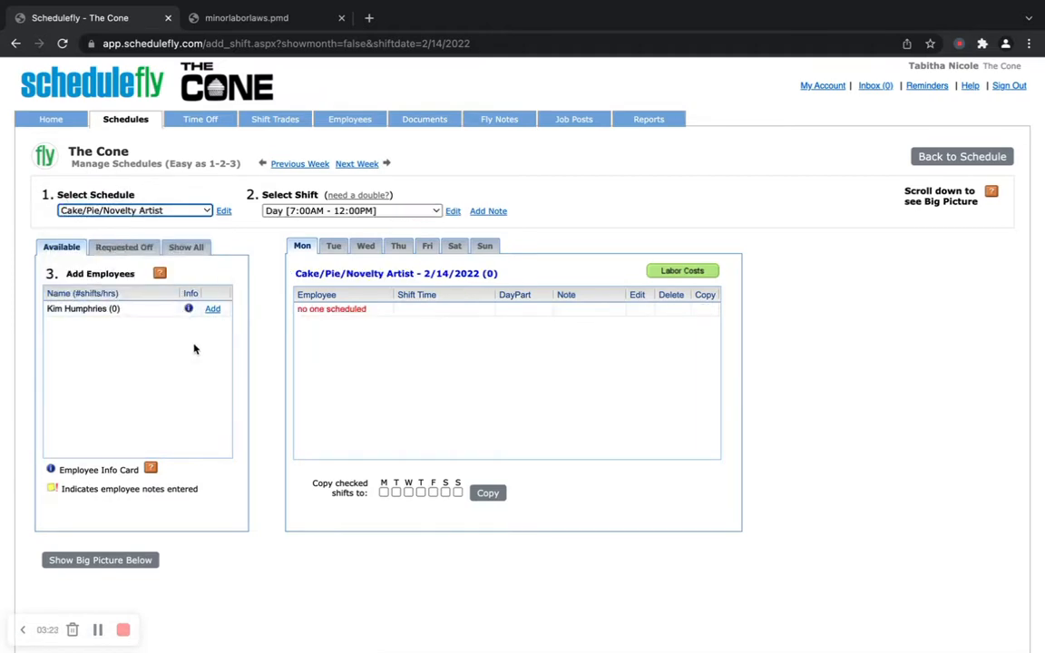
left_click(158, 212)
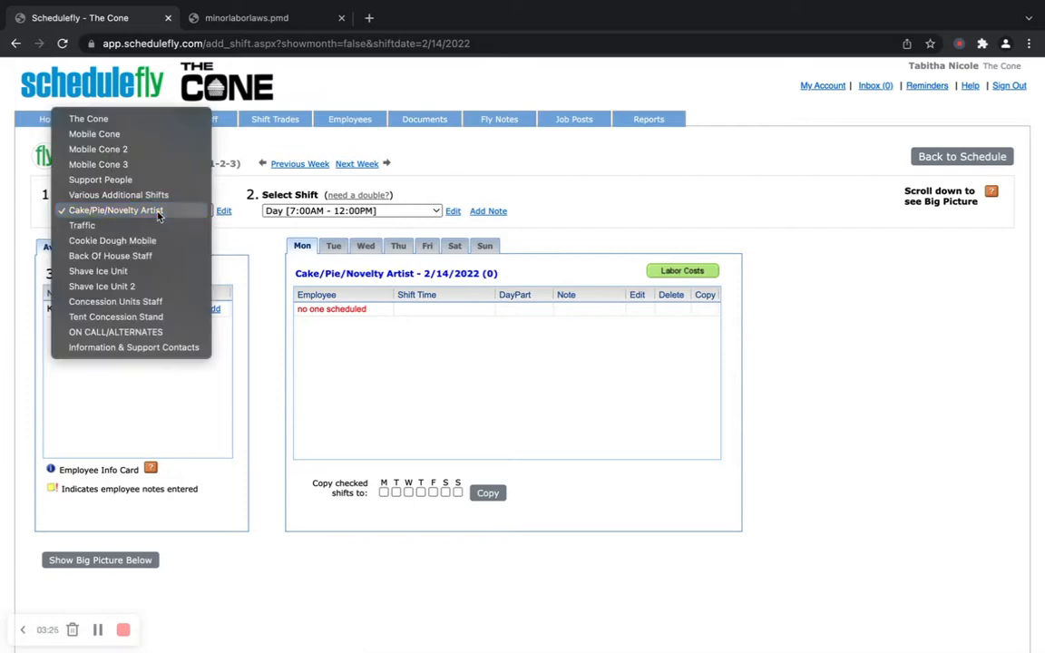
left_click(144, 119)
left_click(213, 343)
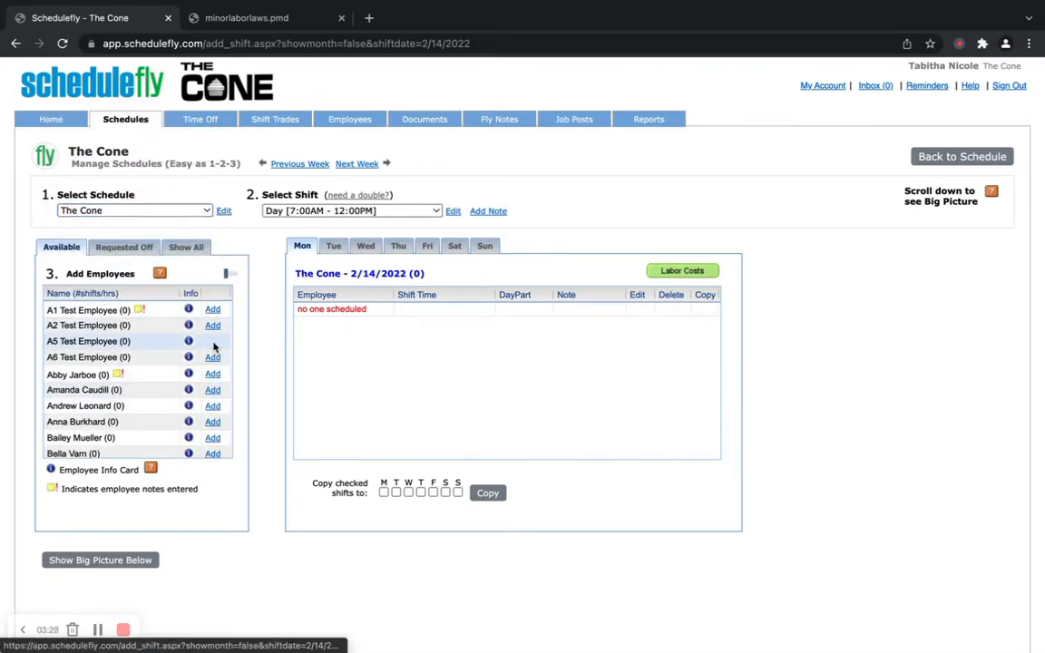
- Show the Big Picture weekly overview, filter it to The Cone, and return it to All Schedules
left_click(128, 560)
scroll(269, 404, "down", 5)
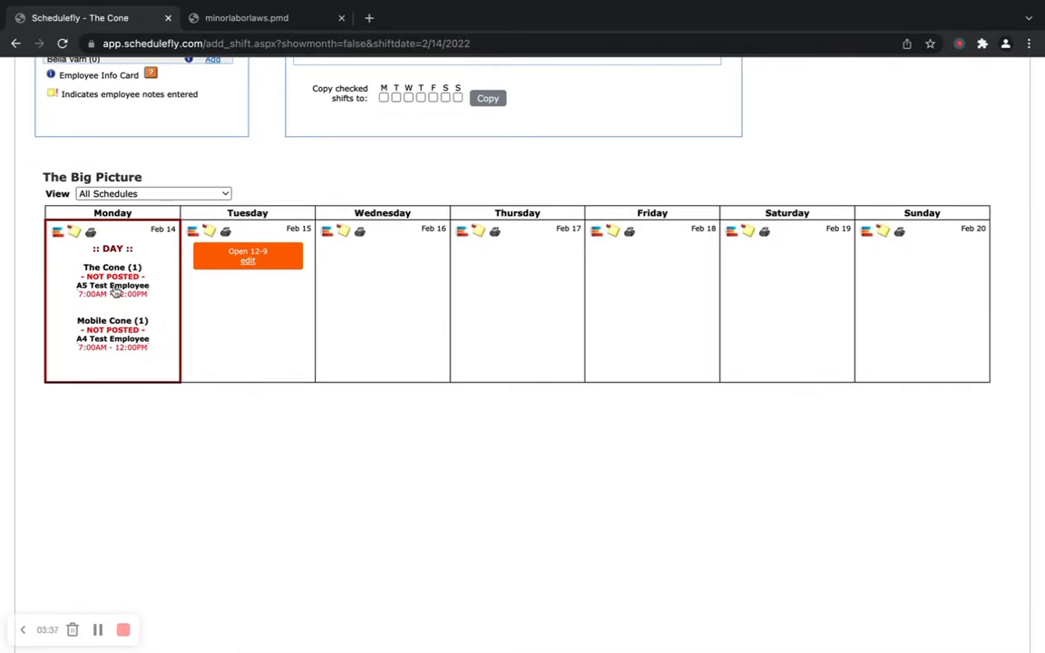
scroll(159, 296, "up", 1)
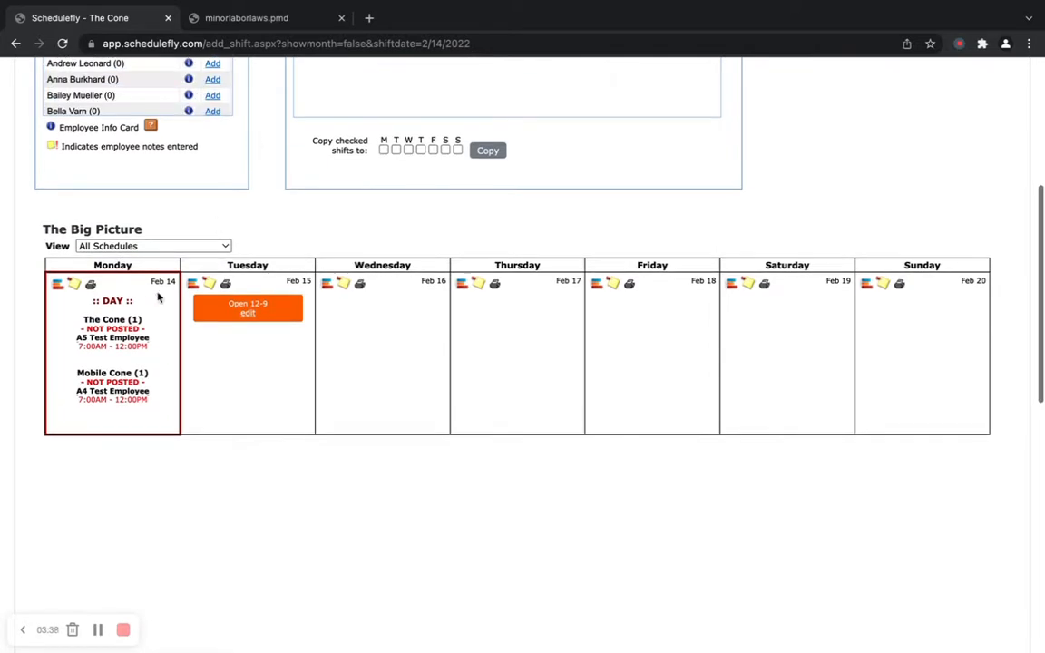
left_click(152, 245)
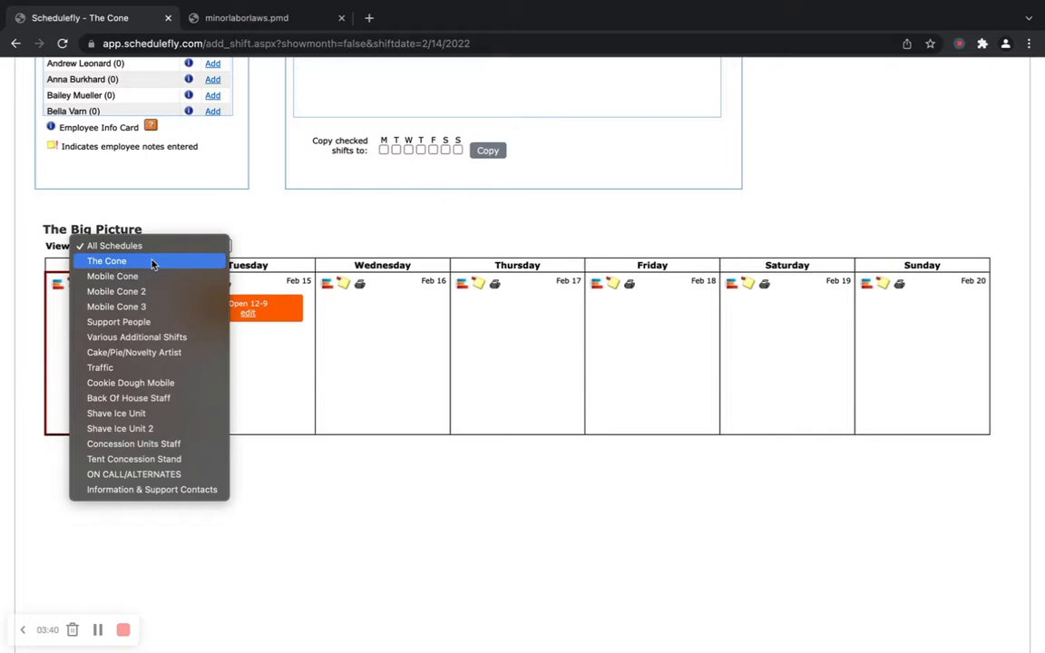
left_click(152, 263)
left_click(149, 248)
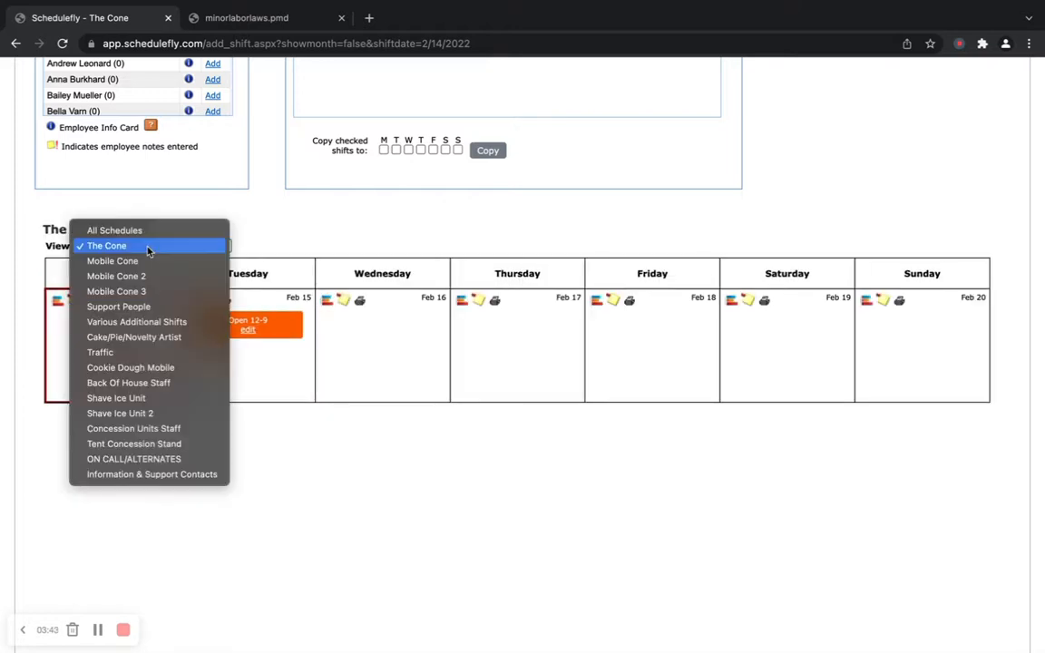
left_click(142, 232)
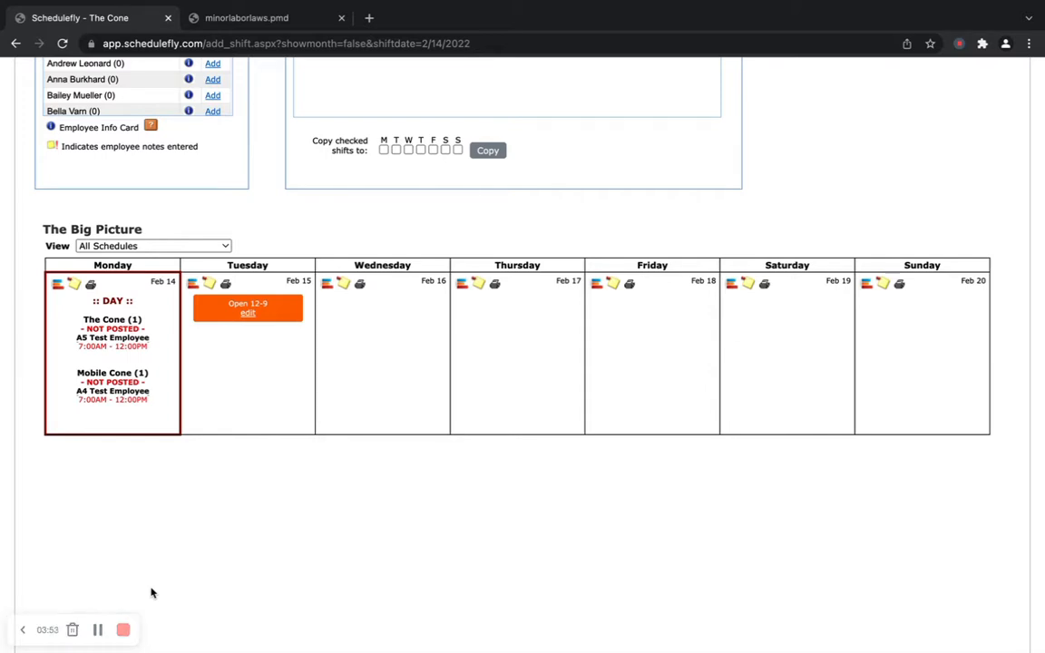
left_click(96, 632)
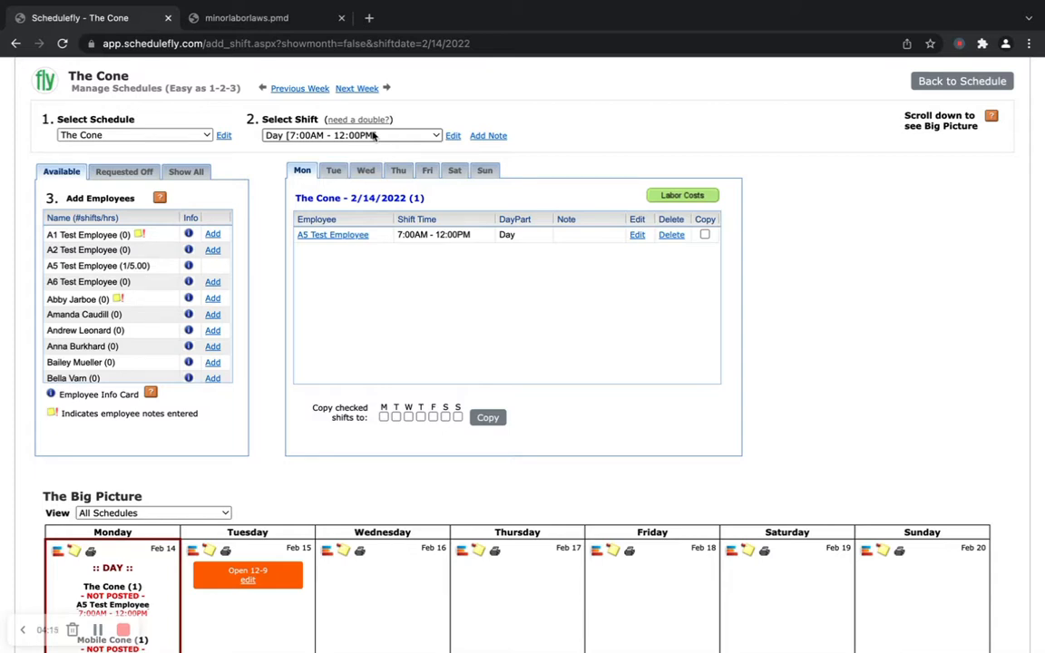
- Show all employees for The Cone's Monday day shift and look through the list
left_click(188, 173)
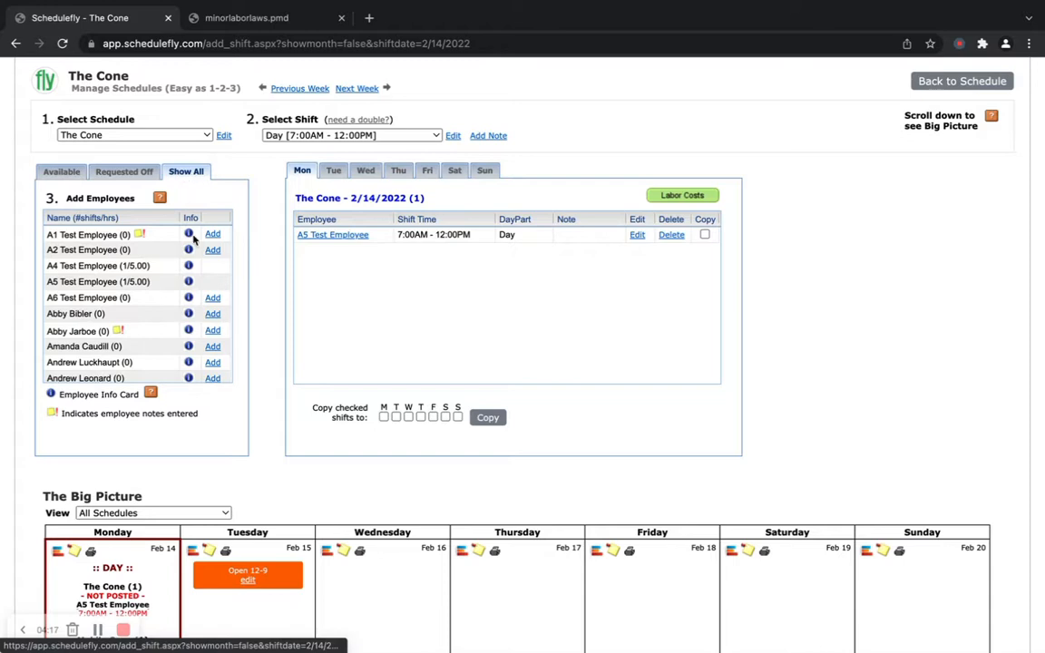
scroll(190, 268, "down", 5)
scroll(189, 277, "up", 5)
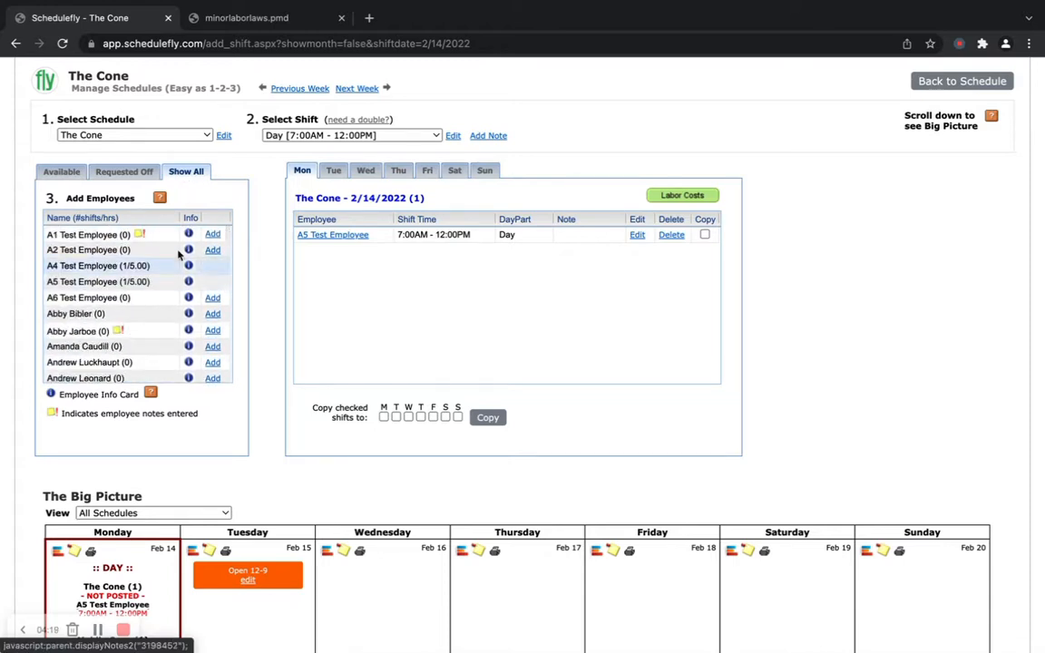
- Look through the employees who requested Monday off, view A3 Test Employee's info card, and return to the available employees
left_click(122, 173)
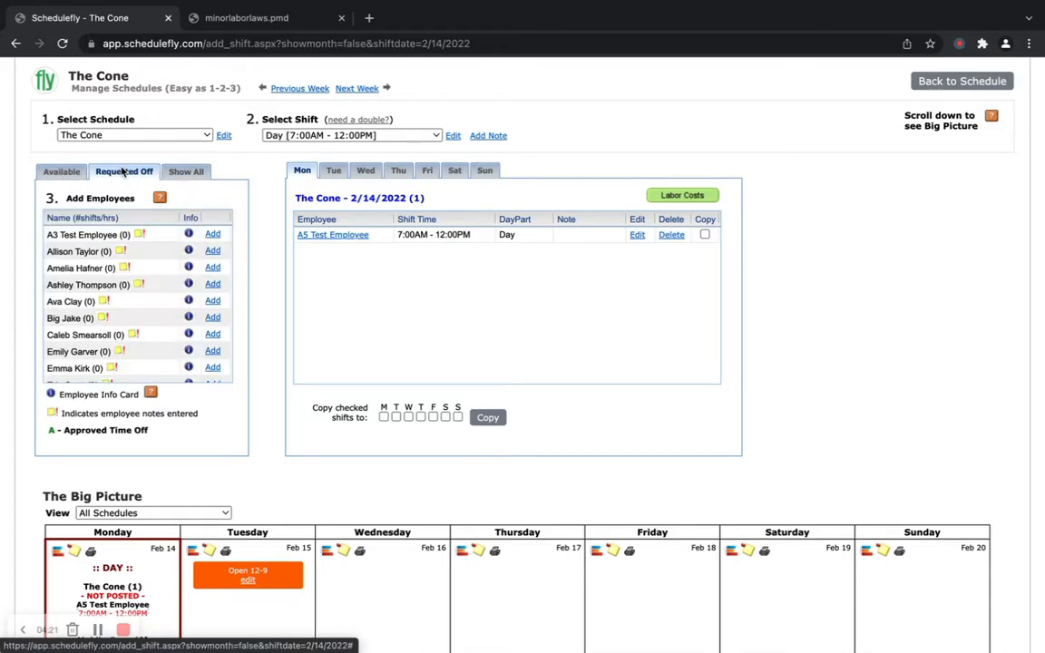
scroll(152, 329, "down", 8)
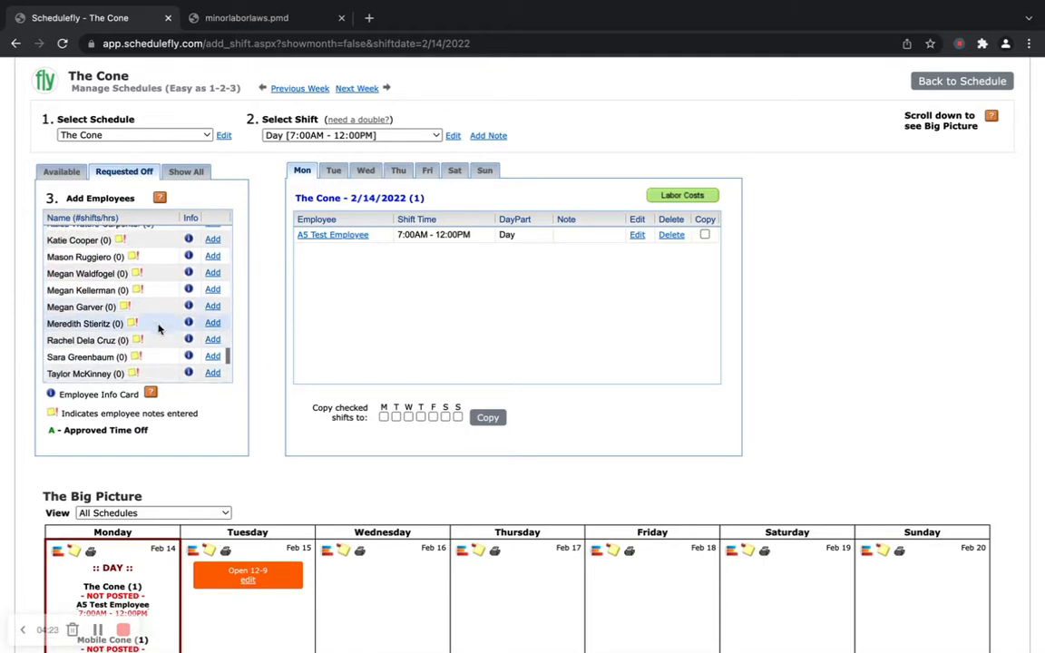
scroll(158, 328, "up", 8)
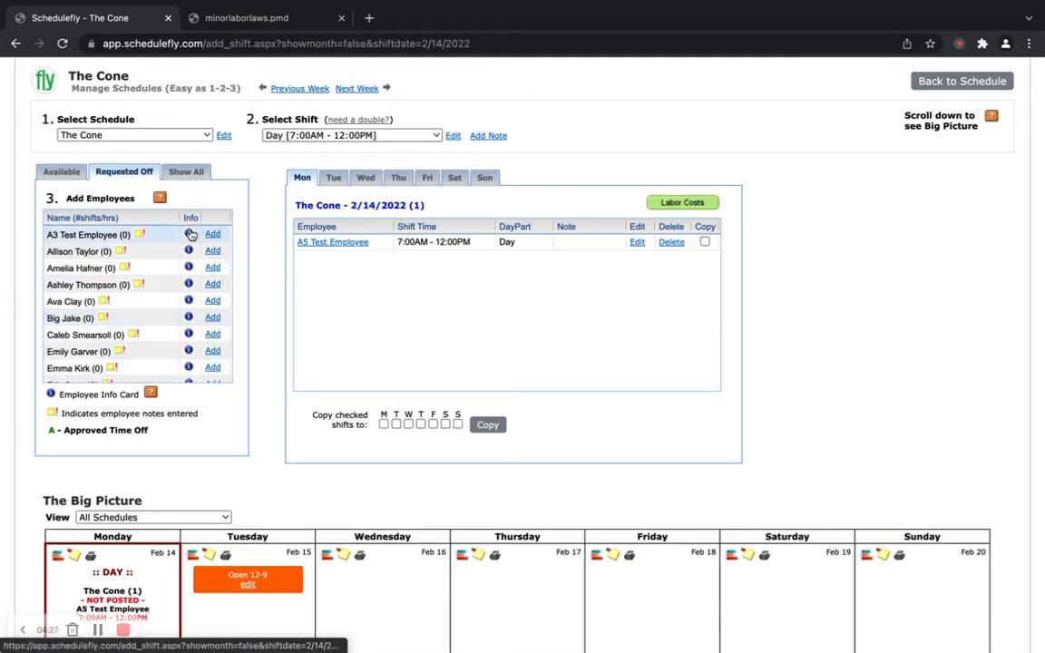
left_click(188, 234)
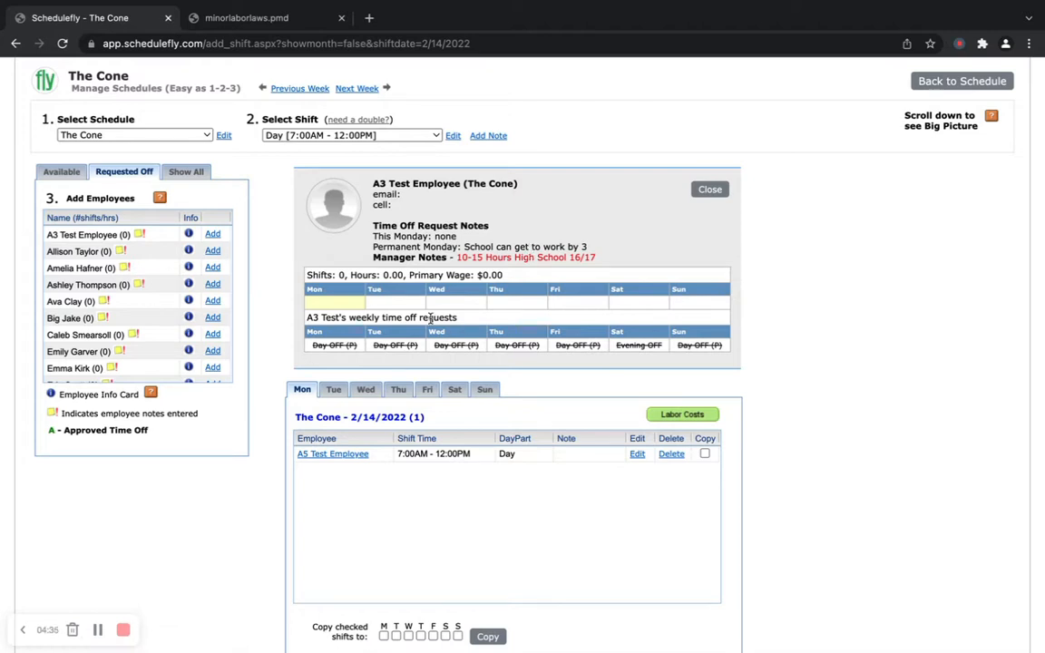
left_click(59, 174)
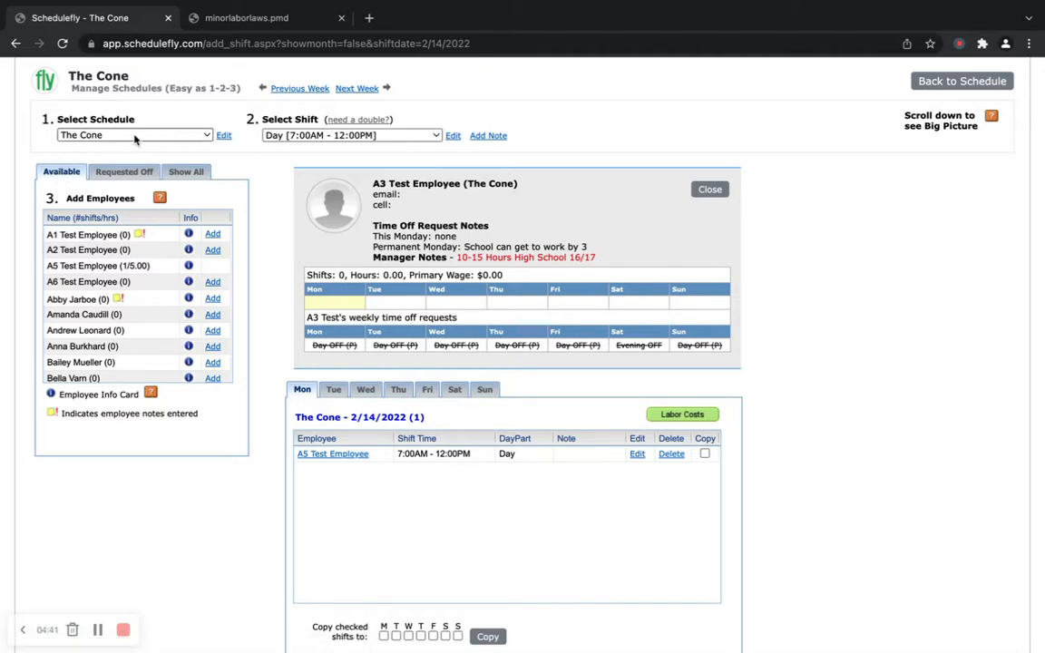
- Look over the schedule categories, return to scheduling, and select the Day 2:00PM - 6:00PM shift for The Cone
left_click(224, 136)
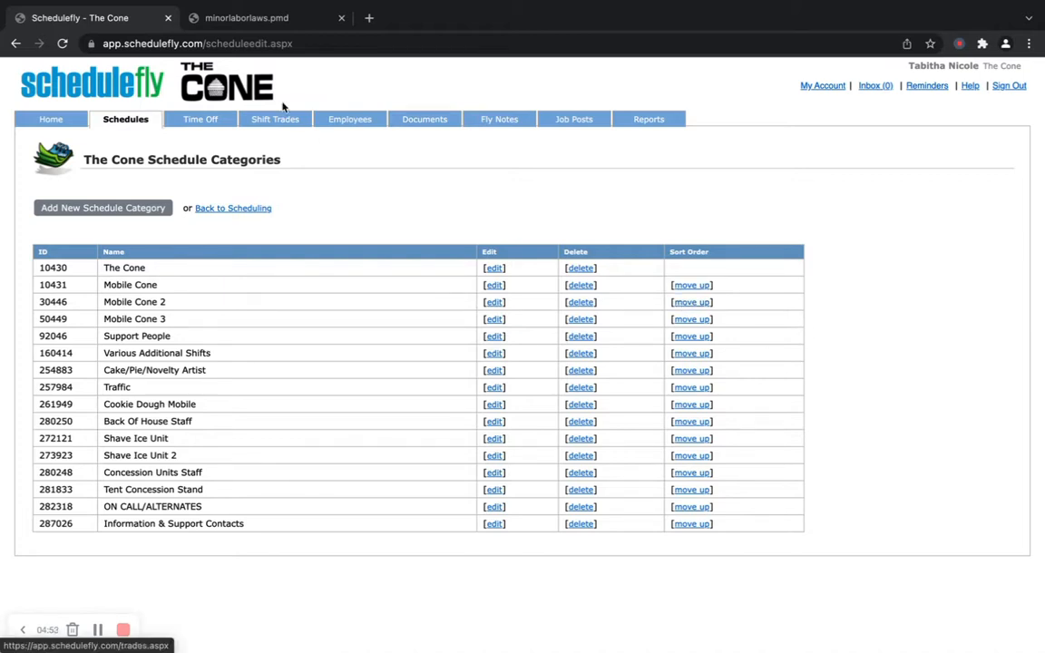
left_click(218, 209)
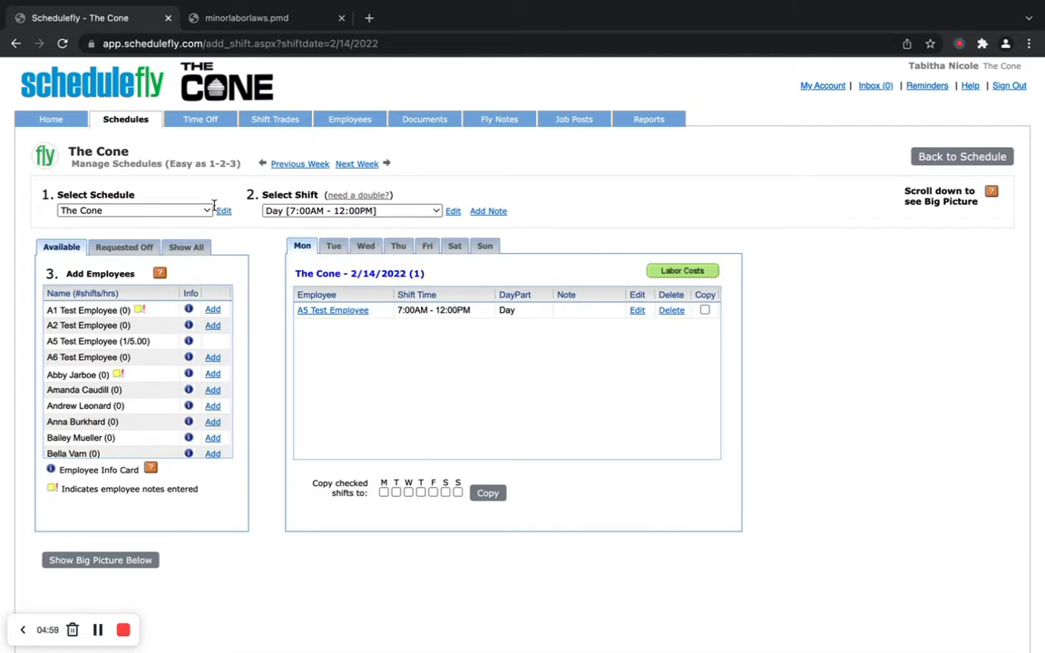
left_click(316, 219)
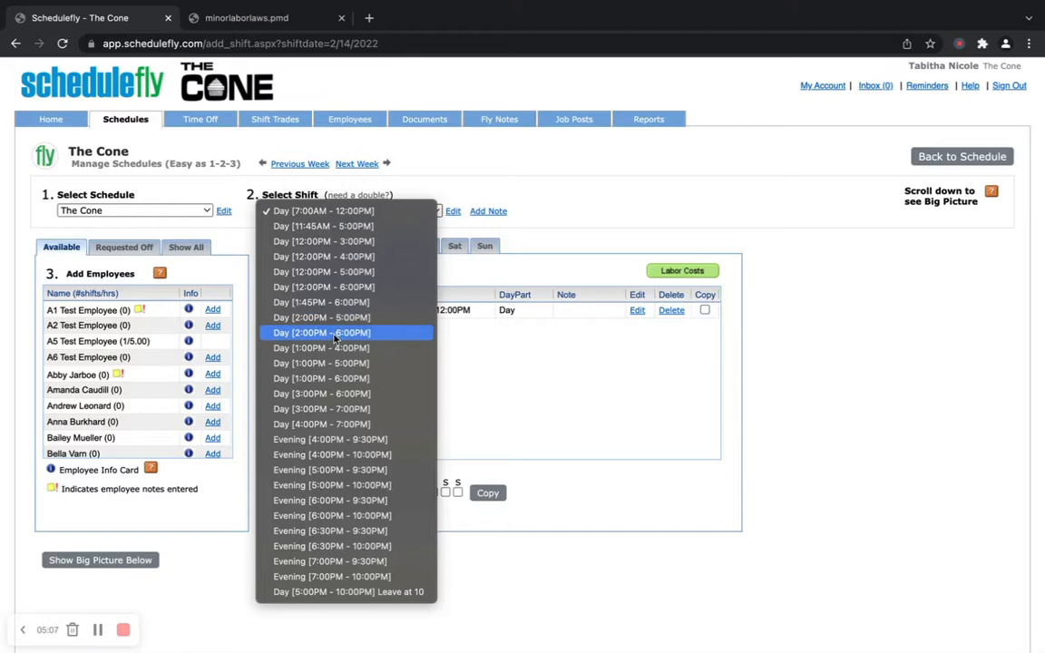
left_click(333, 332)
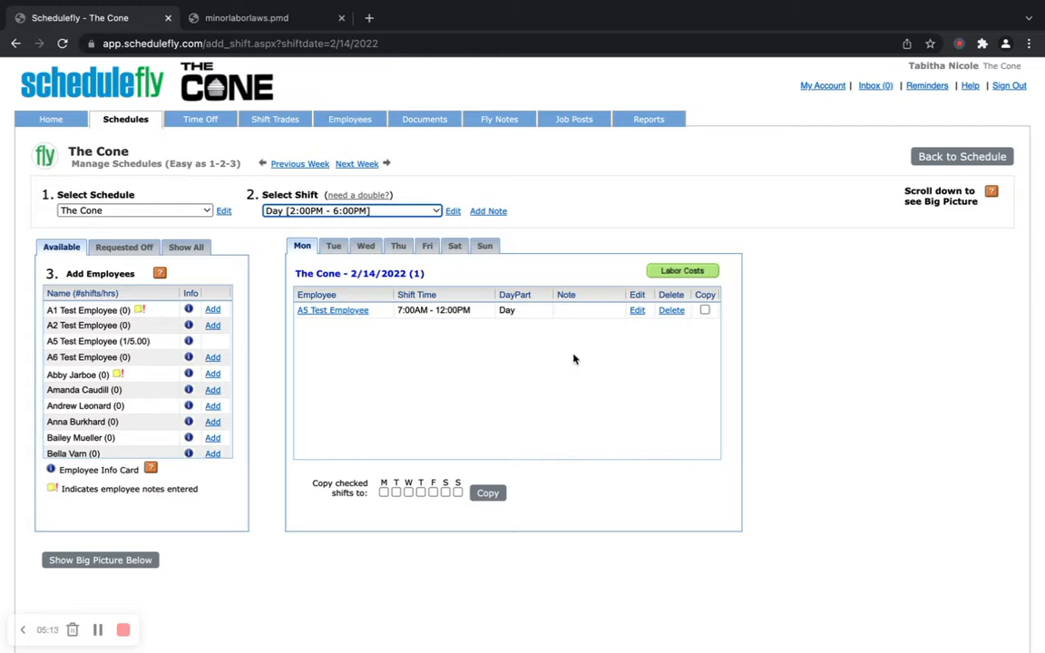
- Edit A5 Test Employee's Monday shift to use a custom start time of 6:45 AM and check the break lengths
left_click(637, 310)
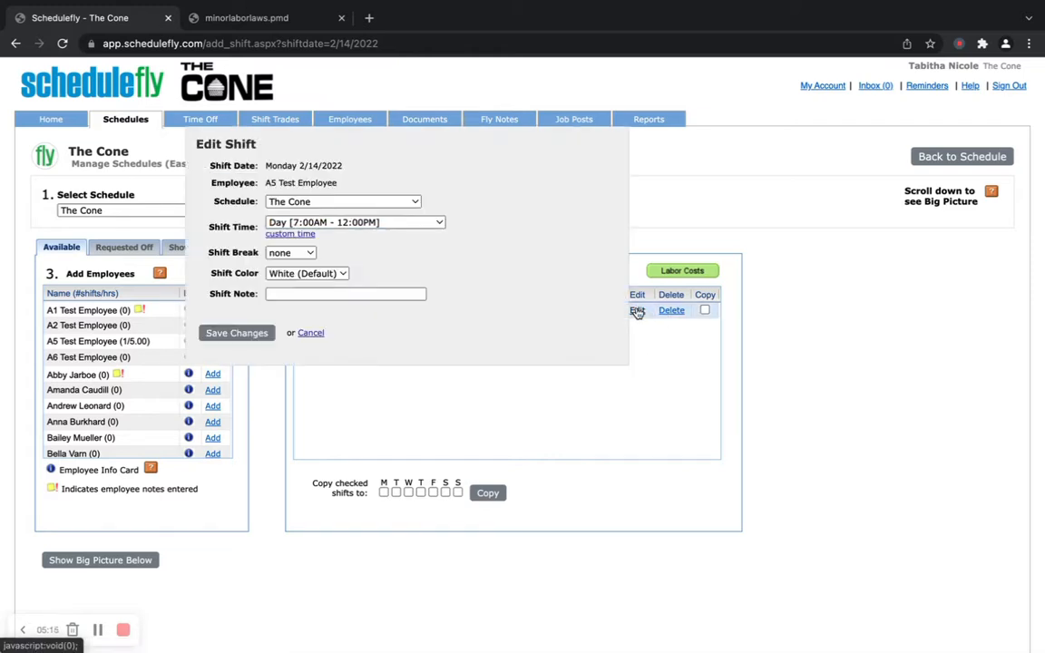
left_click(292, 234)
left_click(339, 225)
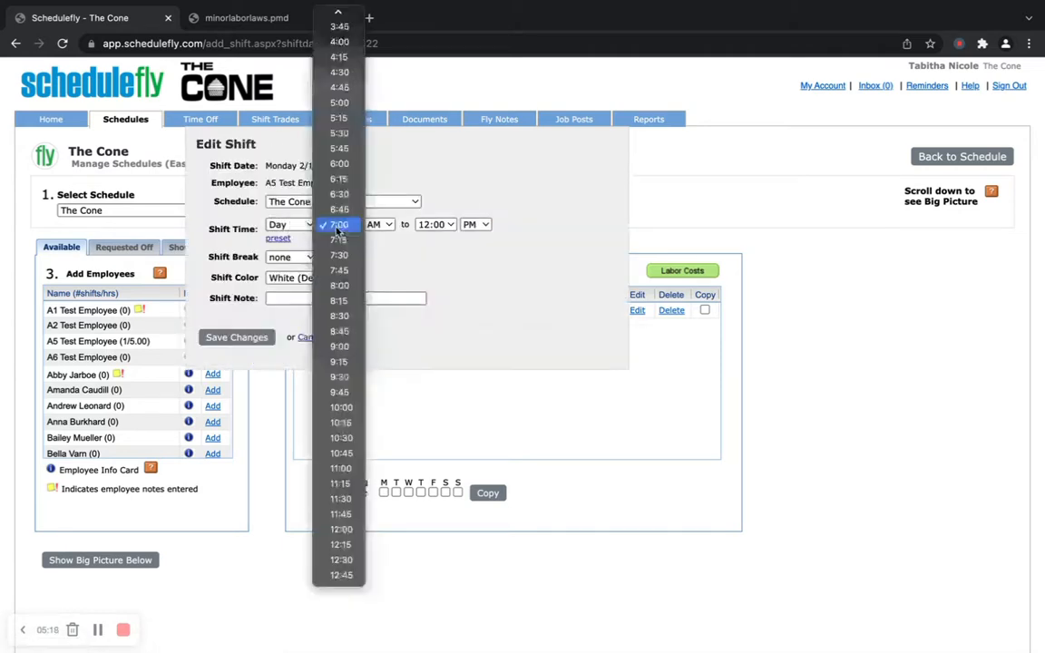
left_click(339, 210)
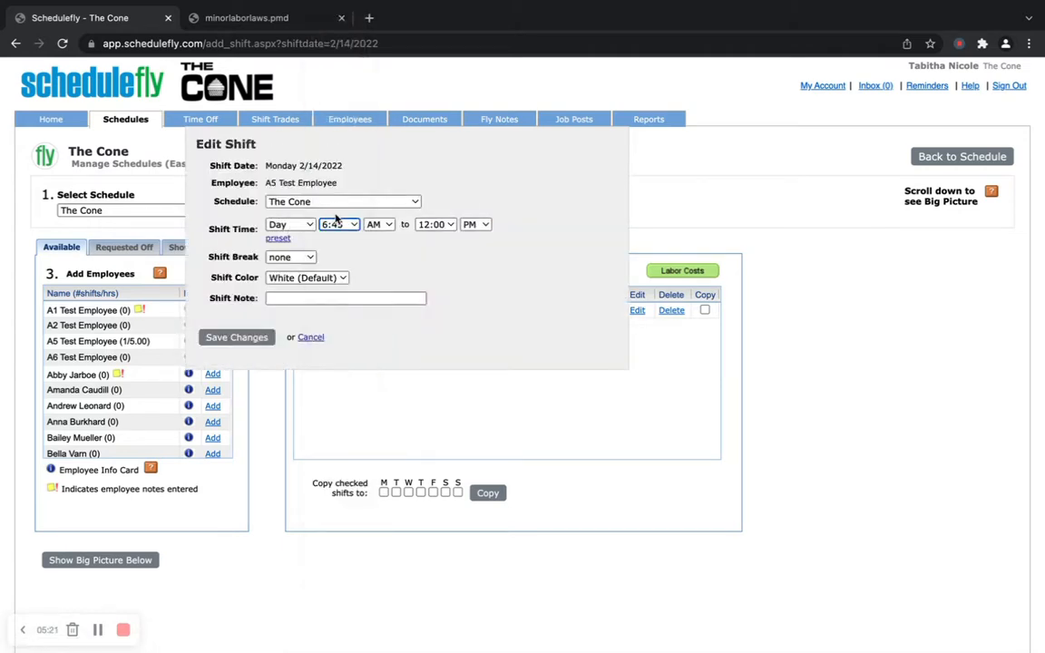
left_click(291, 257)
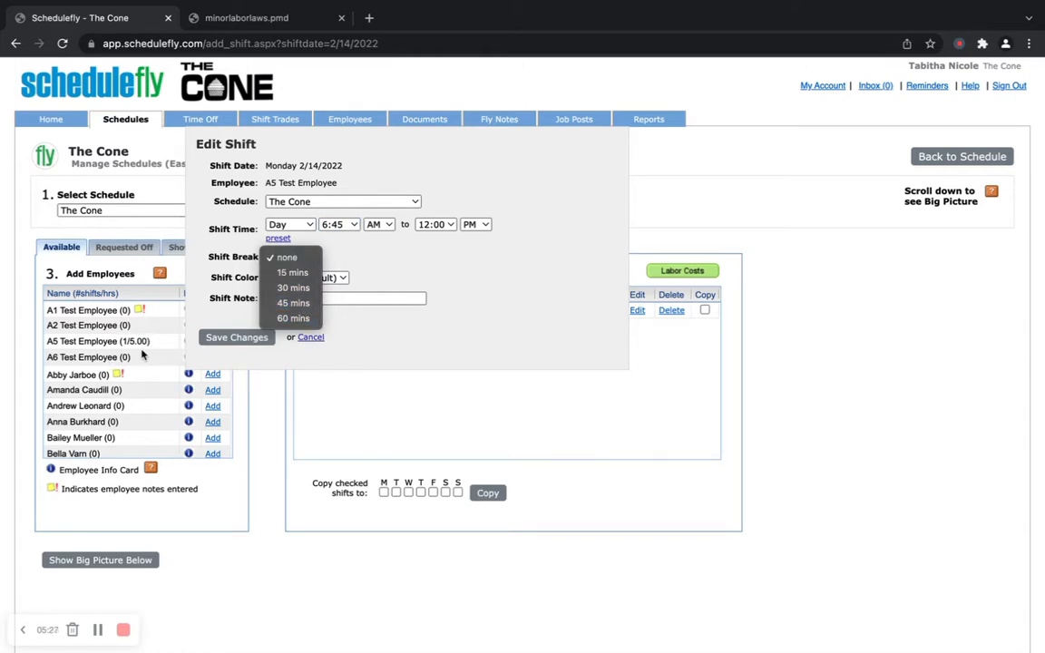
left_click(412, 265)
- Enter the shift note "Break 10-10:30." for A5 Test Employee's Monday shift
left_click(324, 298)
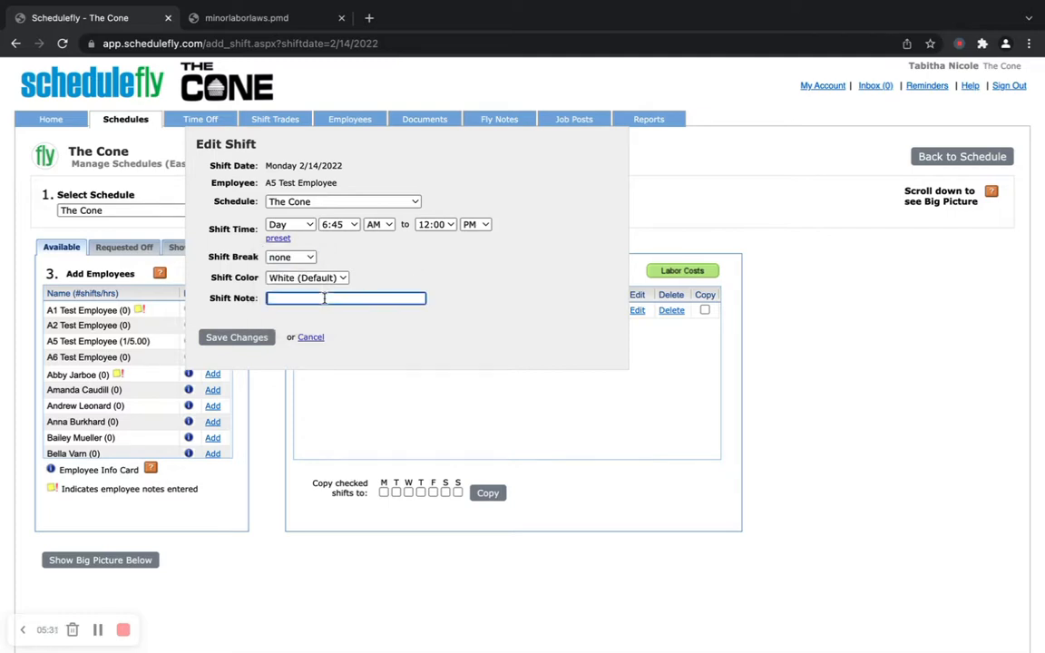
type("Break ")
type("10-1:2")
type("0")
type(":30.")
- Check the color and schedule choices for A5 Test Employee's shift and discard the shift edits
left_click(307, 277)
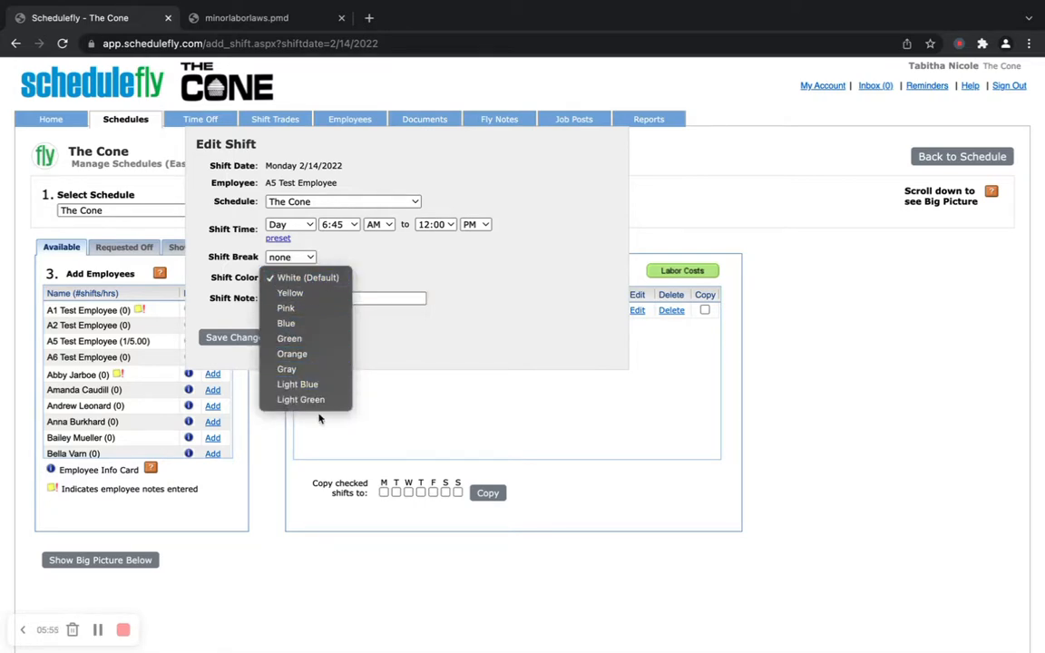
left_click(480, 291)
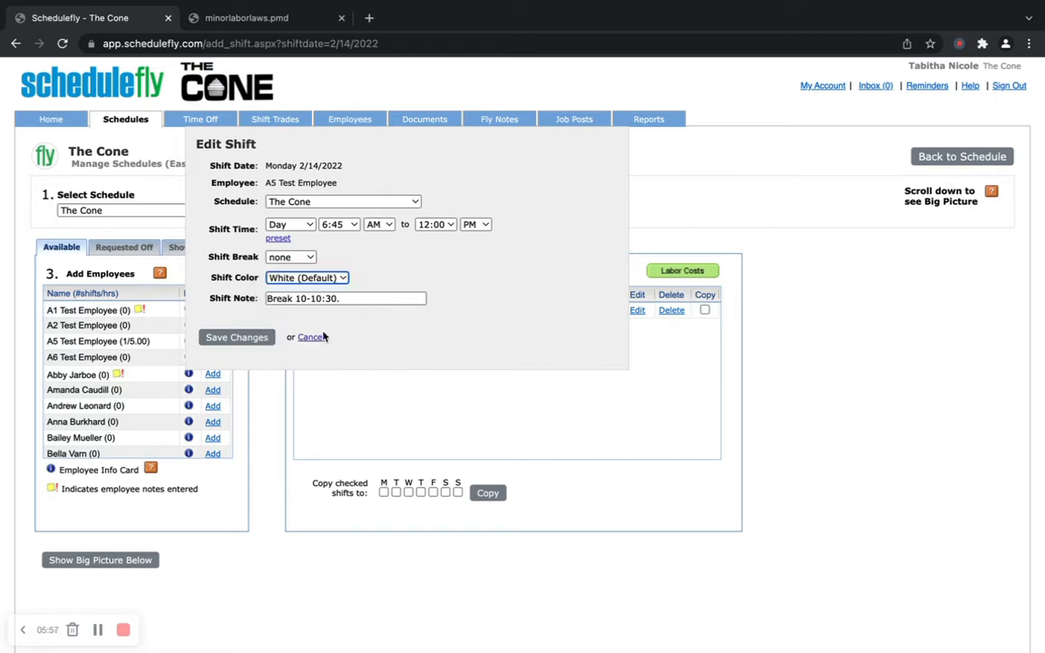
left_click(305, 203)
left_click(434, 176)
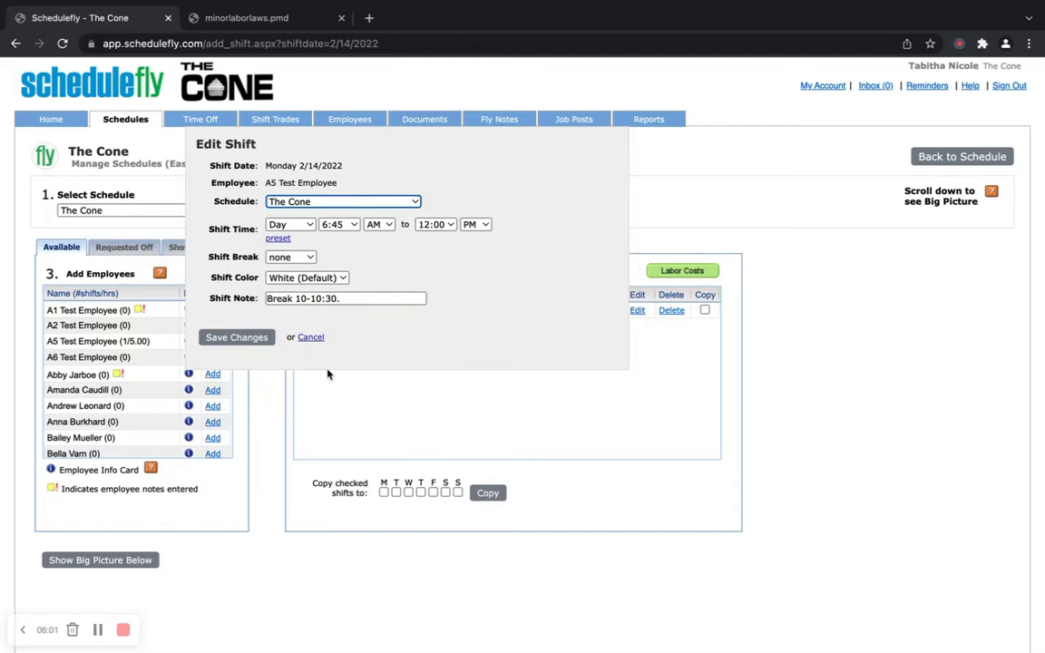
left_click(308, 337)
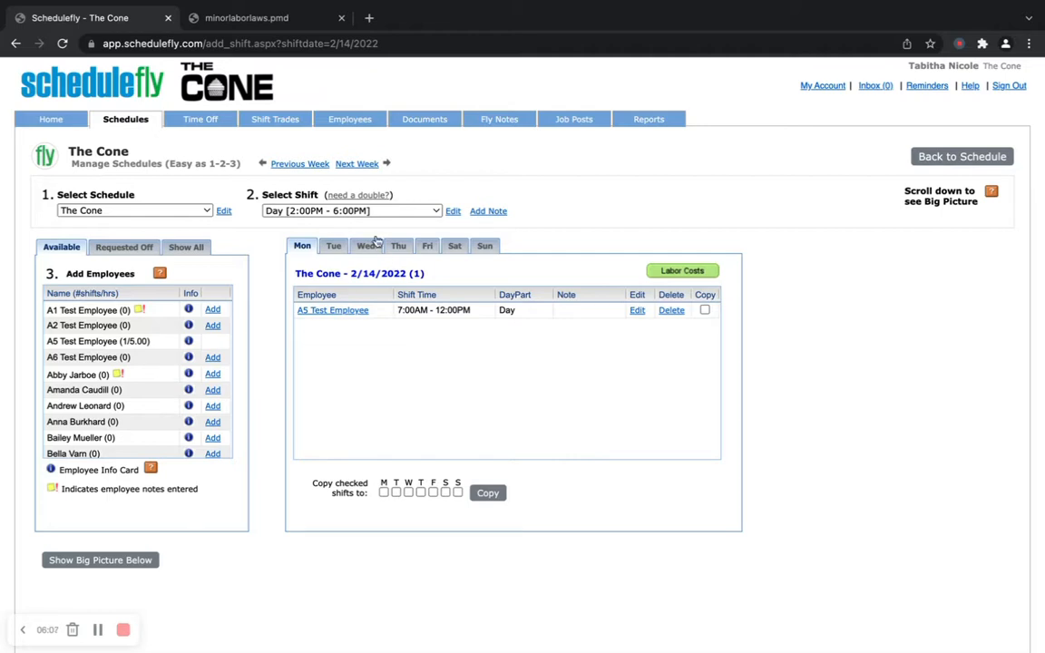
- Look through The Cone's universal shift times and return to the weekly schedule
left_click(455, 211)
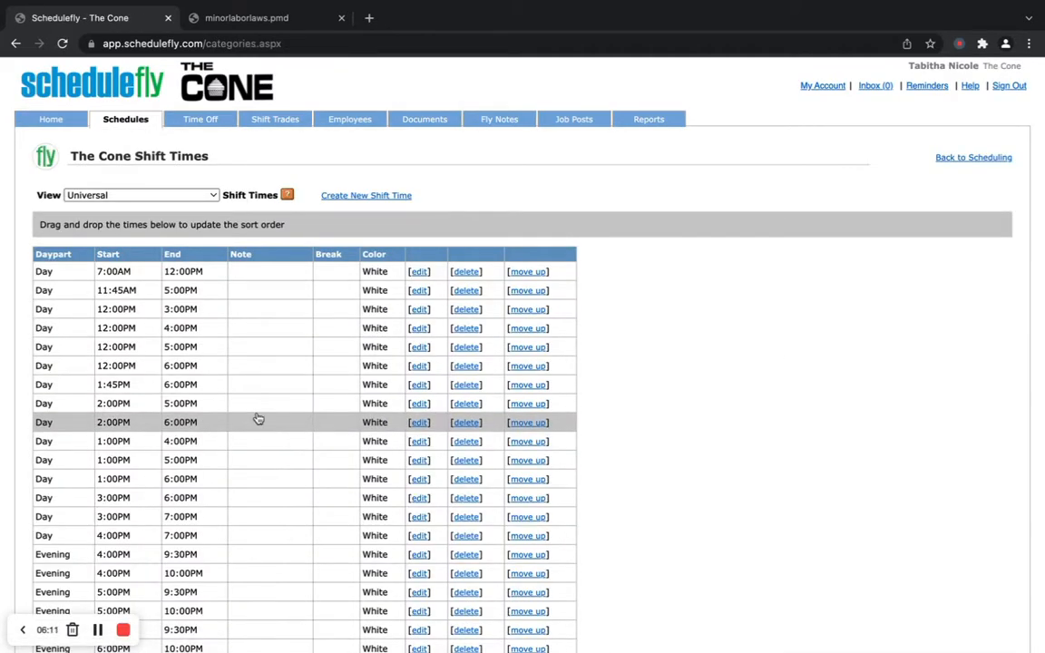
scroll(258, 420, "down", 3)
scroll(259, 419, "up", 3)
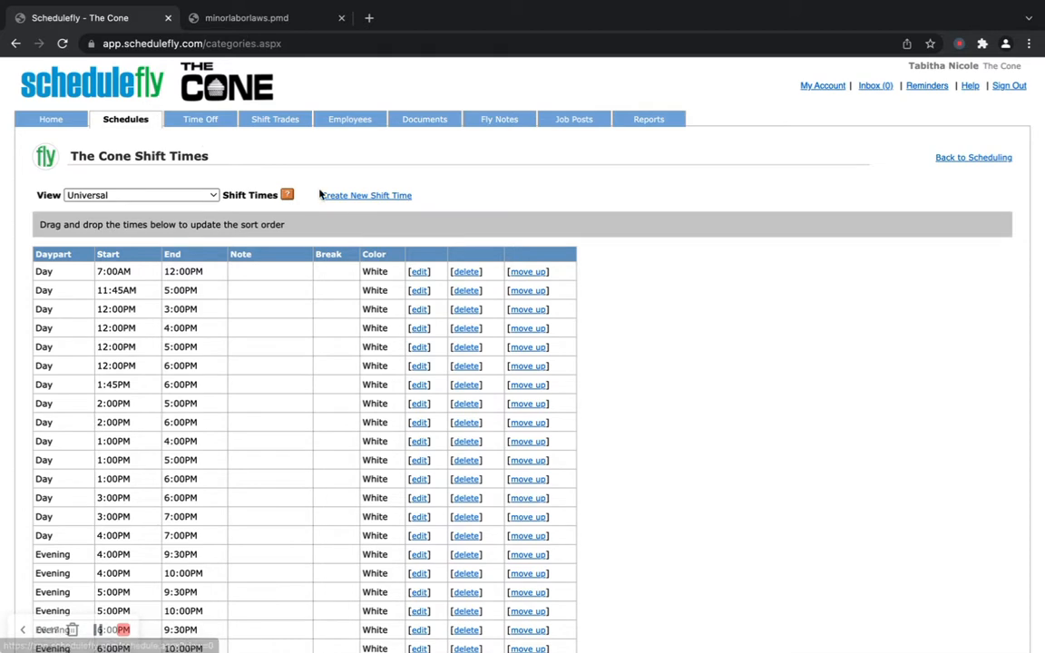
left_click(159, 121)
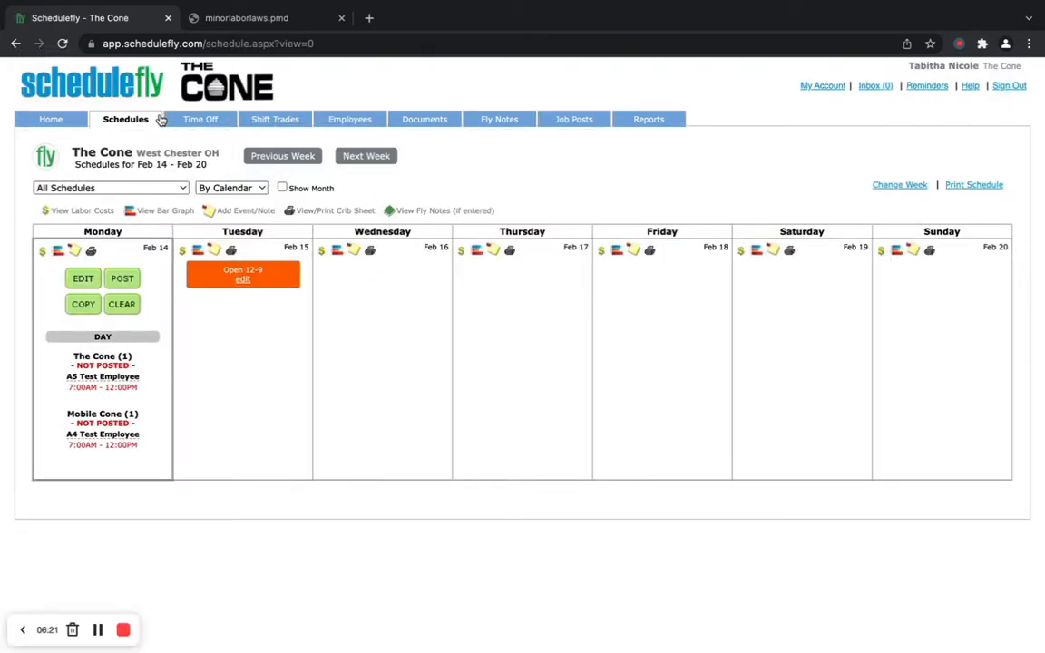
- Check A1 Test Employee's info card for Monday and Saturday, and add them to The Cone's Tuesday 7:00AM - 12:00PM day shift
left_click(83, 280)
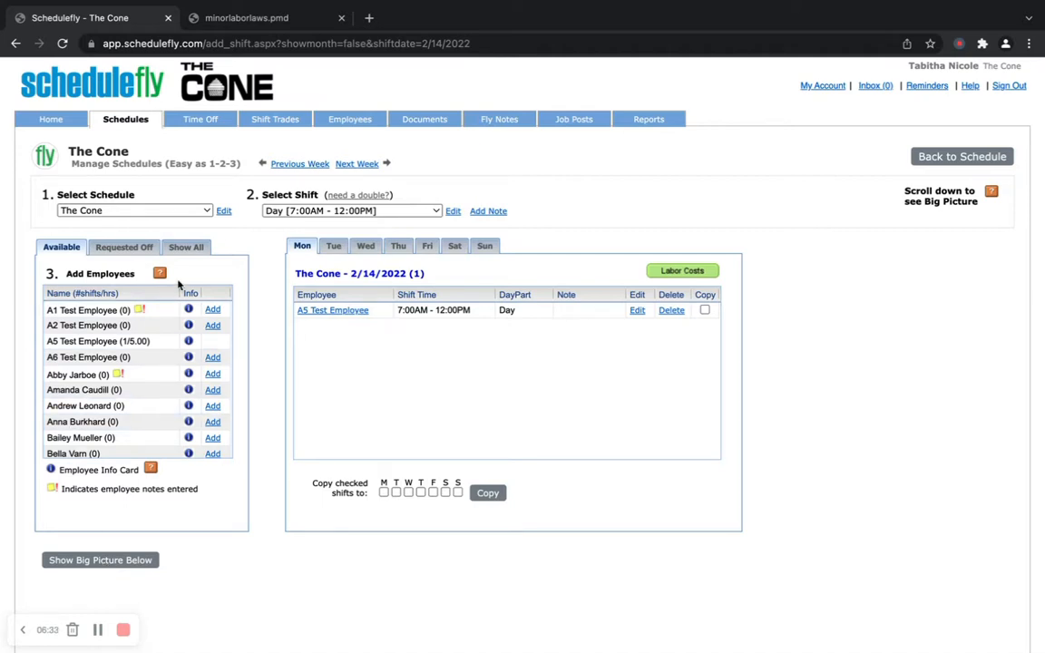
left_click(189, 310)
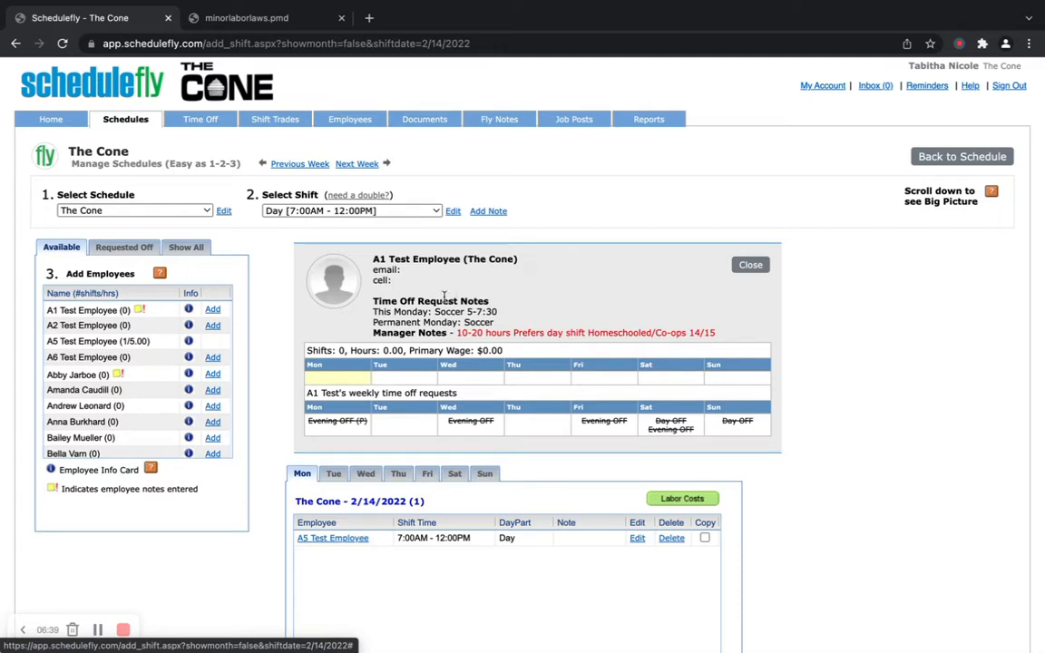
left_click(455, 473)
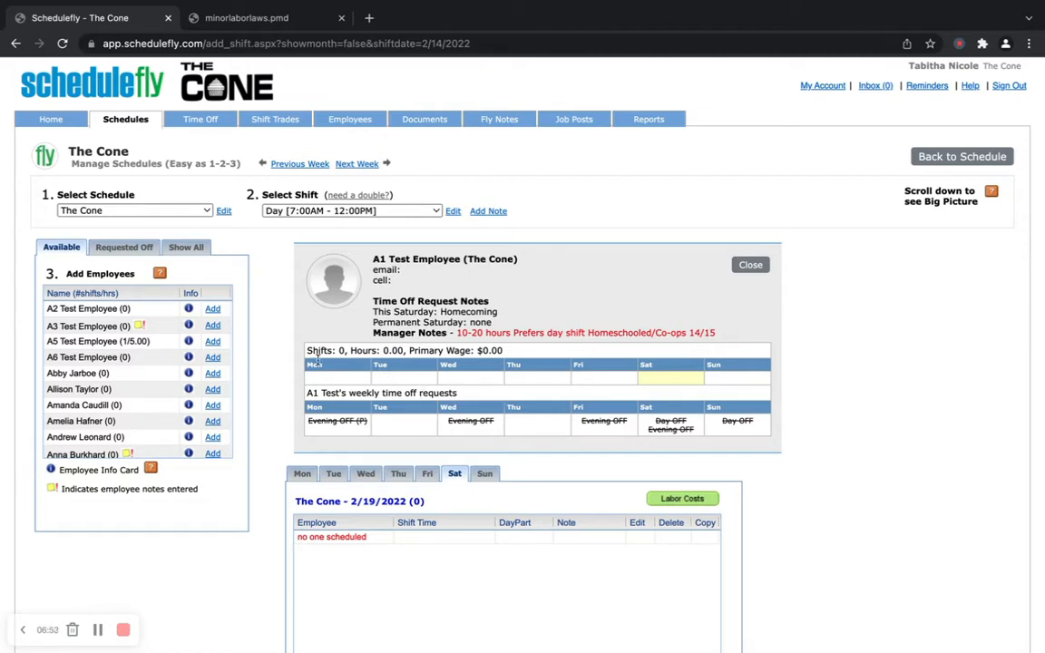
left_click(333, 474)
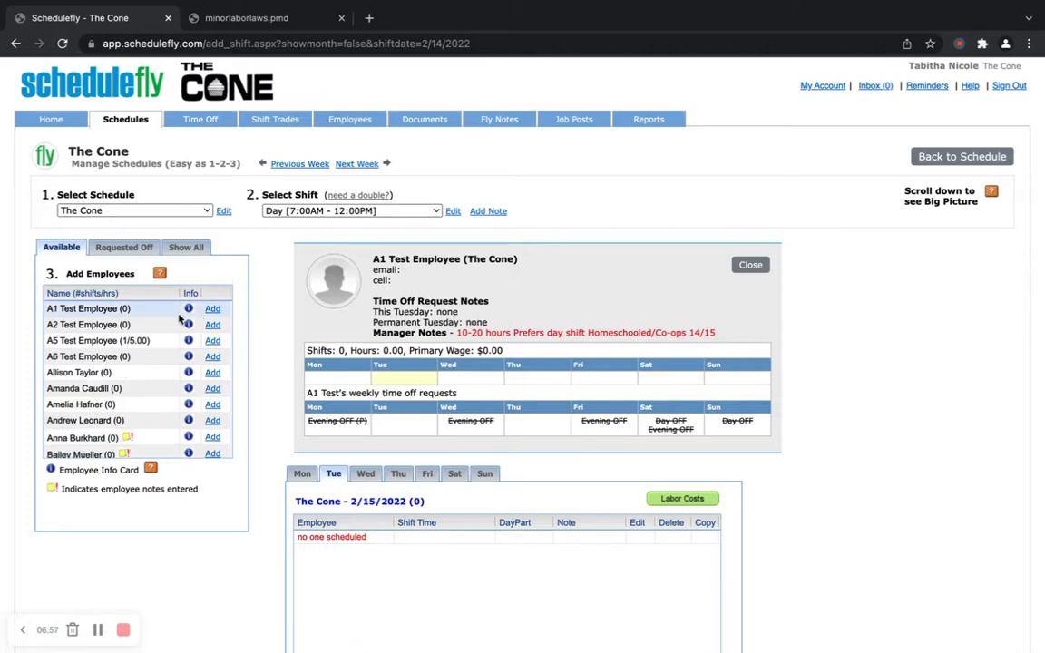
left_click(212, 308)
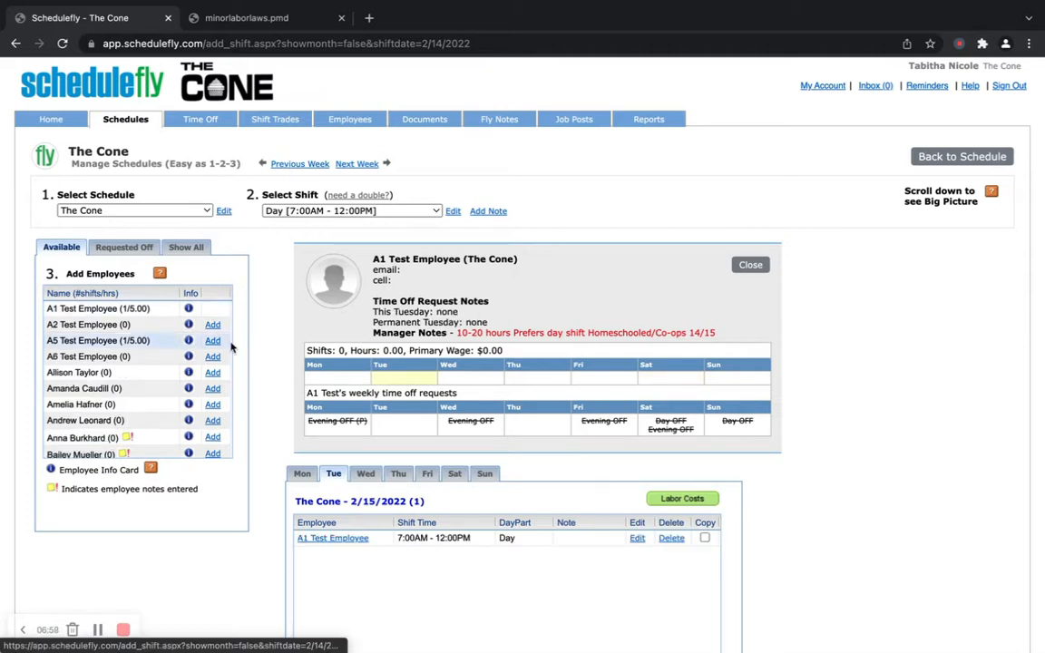
- Check A1 Test Employee's time off notes for Wednesday and return to The Cone's Tuesday schedule
left_click(364, 473)
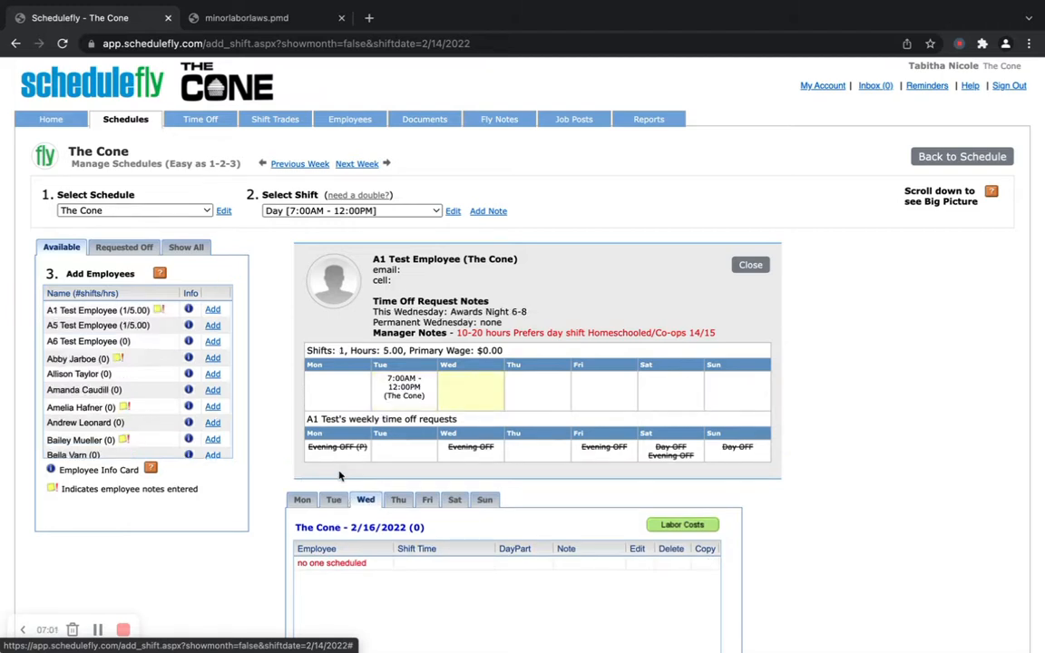
left_click(335, 499)
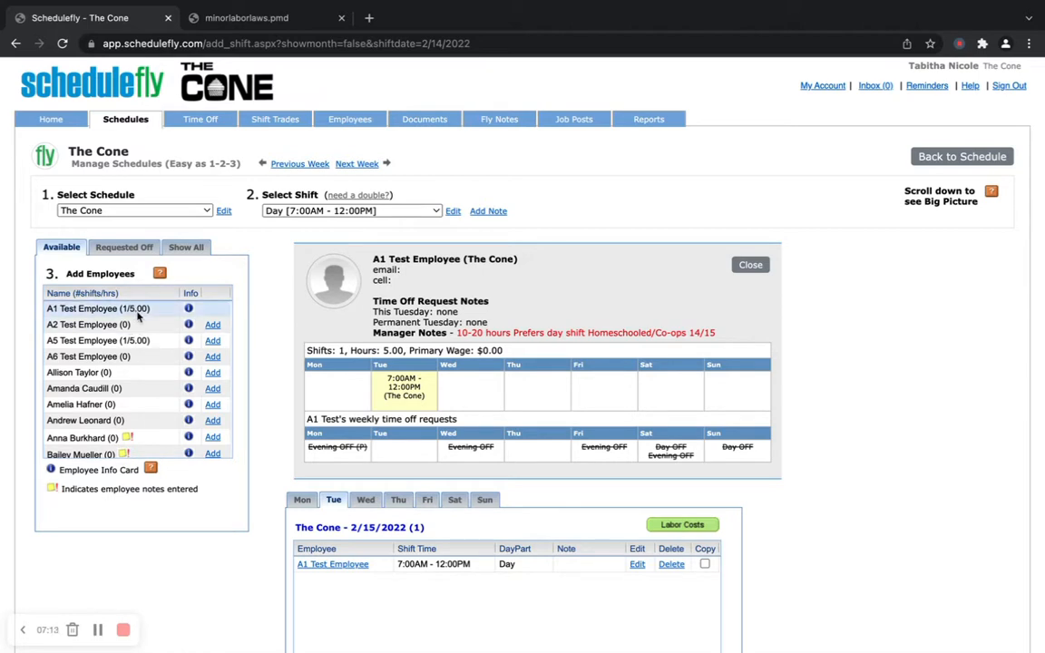
scroll(162, 402, "down", 10)
scroll(161, 402, "up", 10)
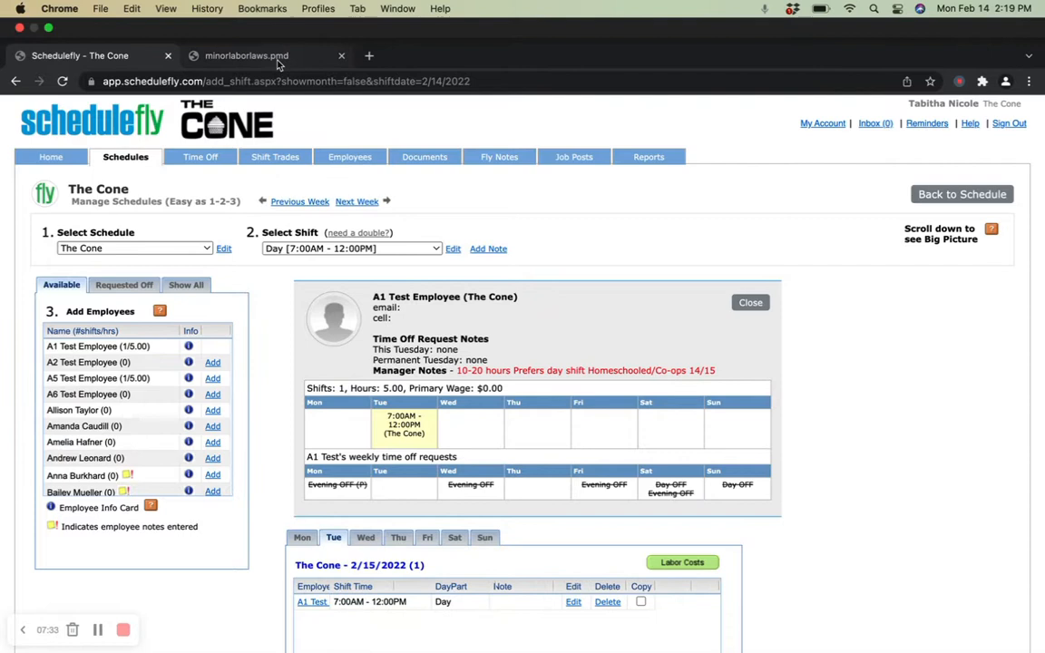
- Consult the working-hour restrictions in the Ohio minor labor laws document and return to the Schedulefly page
left_click(272, 58)
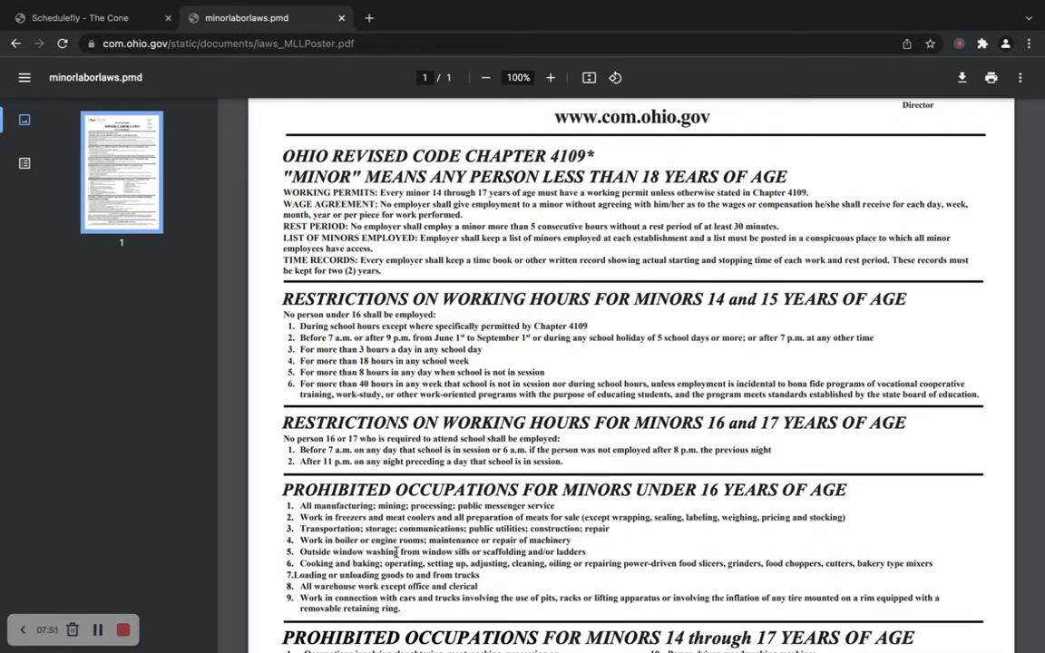
mouse_move(91, 18)
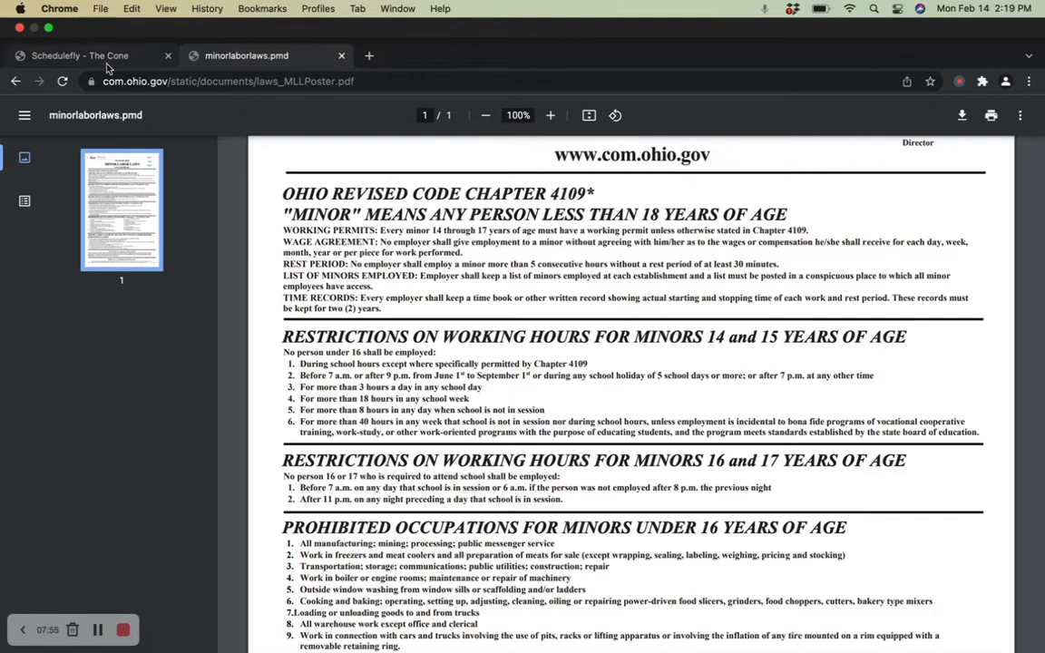
left_click(94, 53)
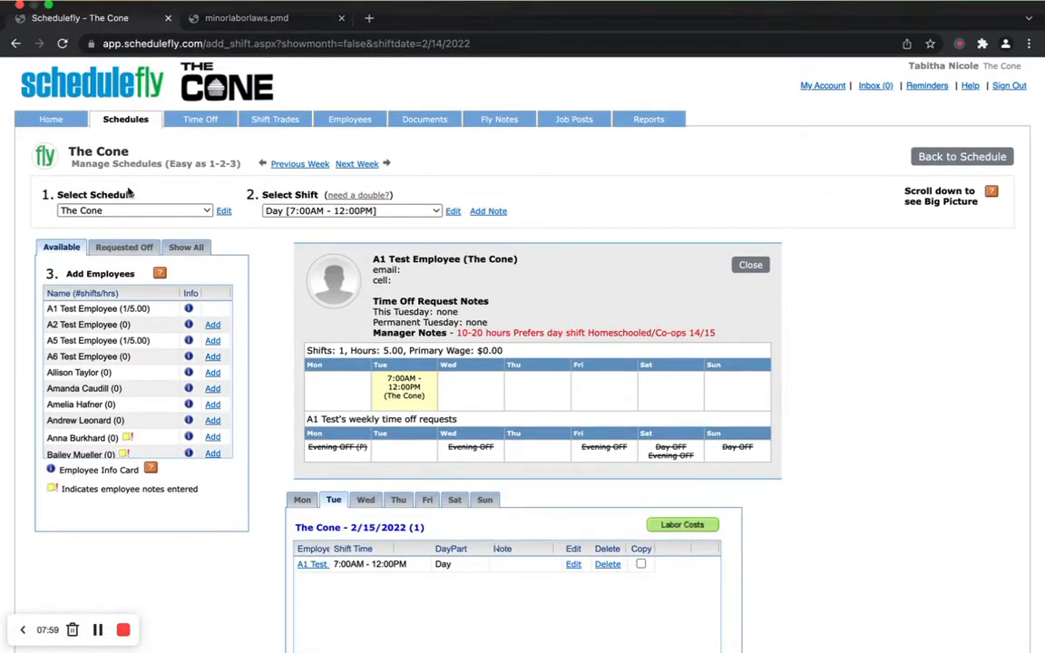
- Show the Big Picture overview and review the week's scheduled shifts across all schedules
scroll(214, 544, "down", 5)
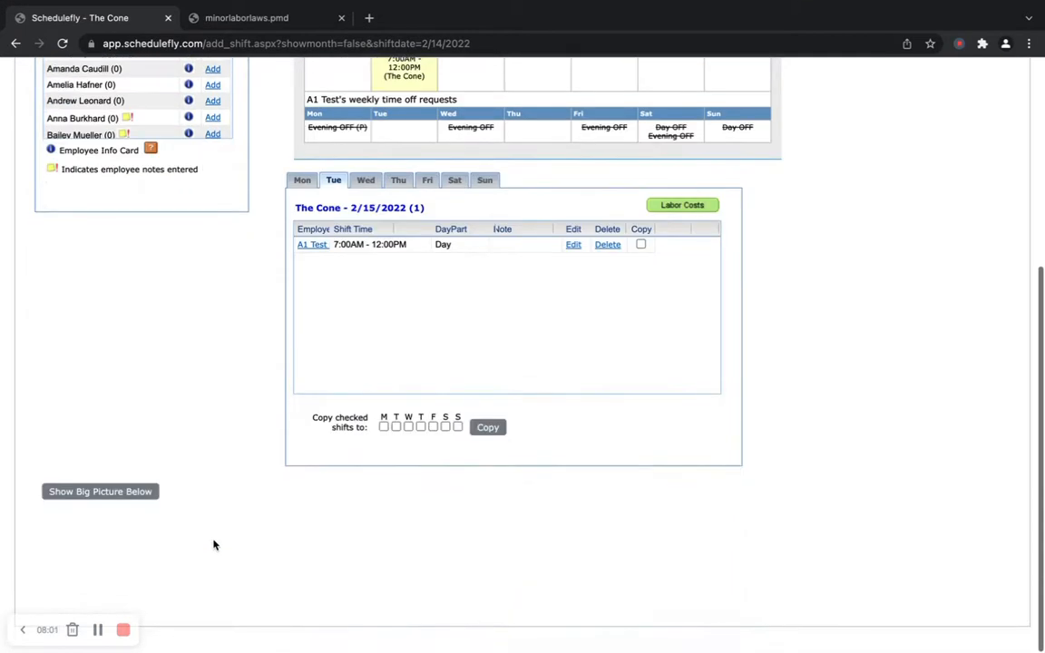
left_click(136, 493)
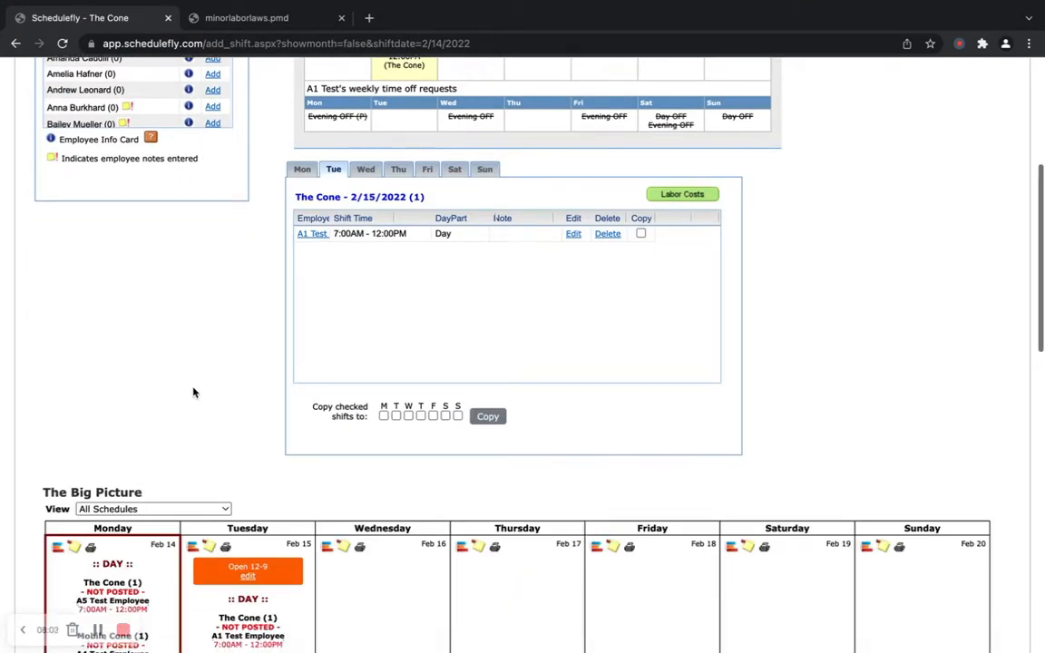
scroll(193, 392, "down", 5)
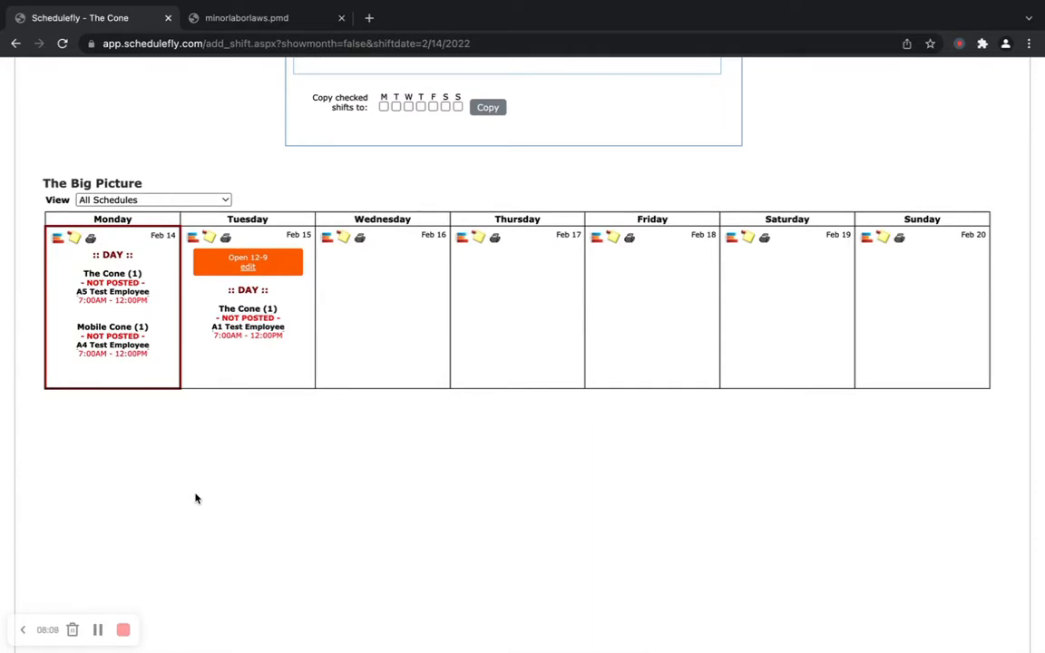
- Try the Big Picture's schedule view filter, keep All Schedules, and check A1 Test Employee's info card from Tuesday's shift
left_click(159, 200)
left_click(161, 216)
left_click(158, 202)
left_click(156, 185)
mouse_move(397, 36)
left_click(232, 331)
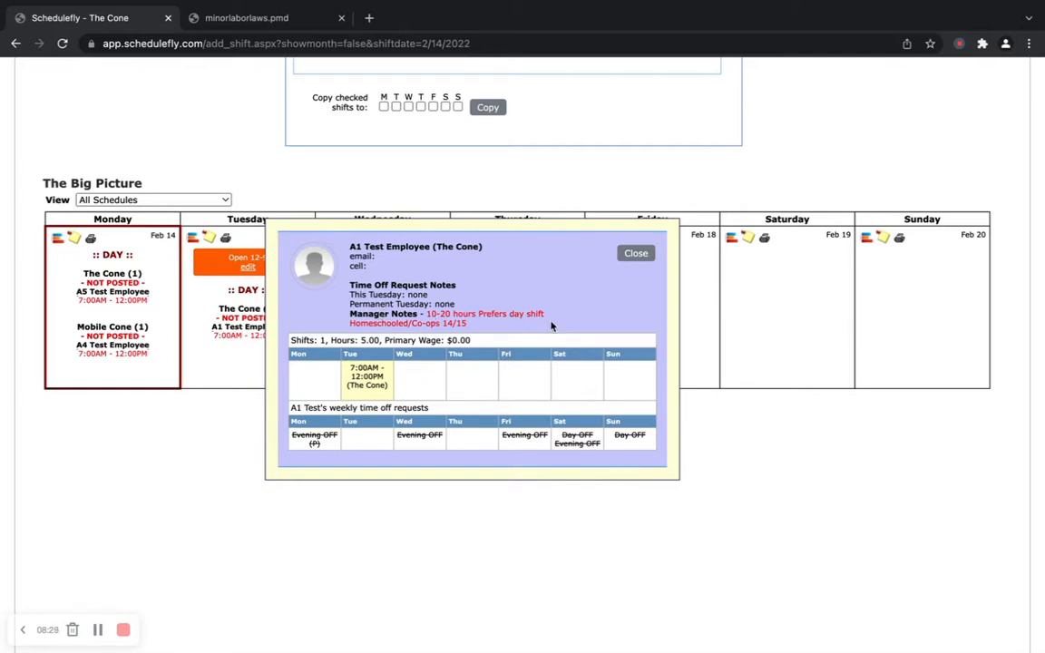
left_click(635, 255)
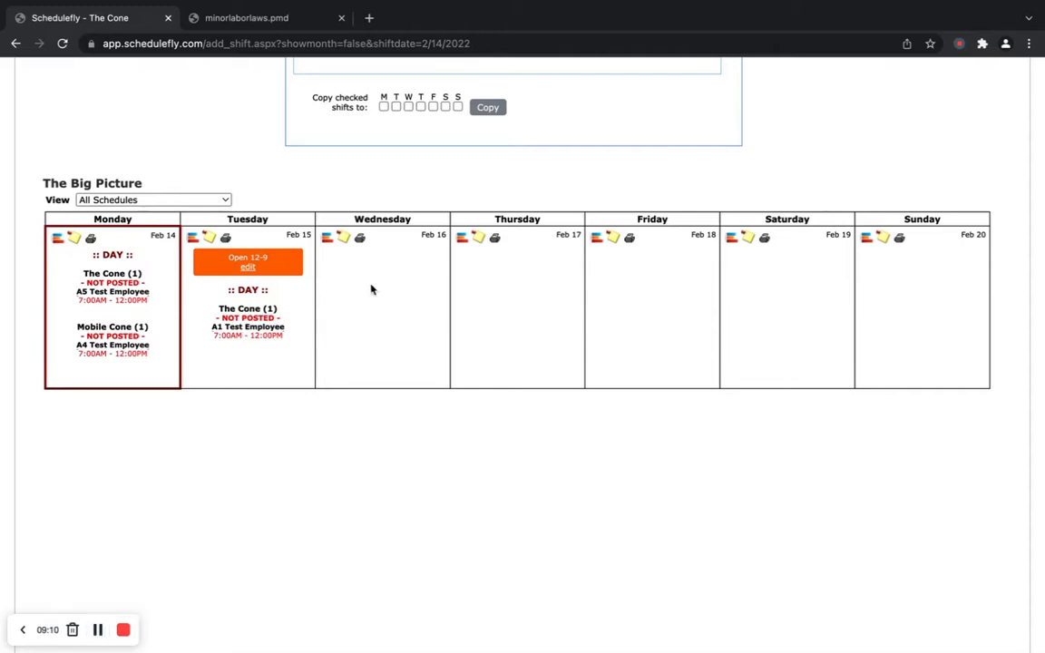
- Add A2 Test Employee from the full employee list to Mobile Cone's Tuesday 7:00AM - 12:00PM day shift
scroll(371, 289, "up", 5)
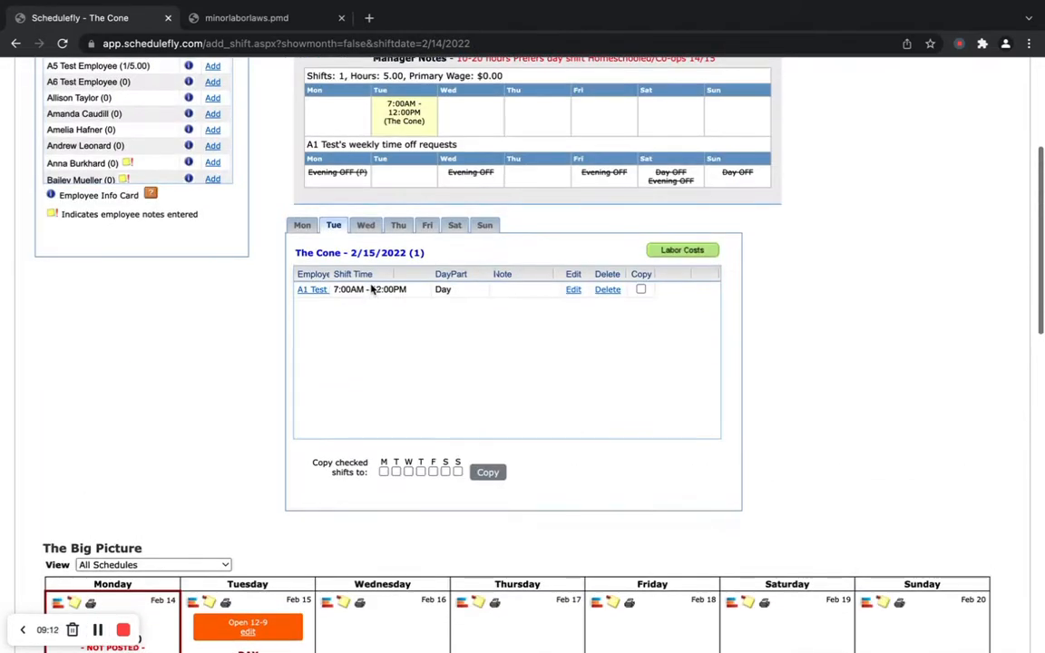
scroll(159, 186, "up", 3)
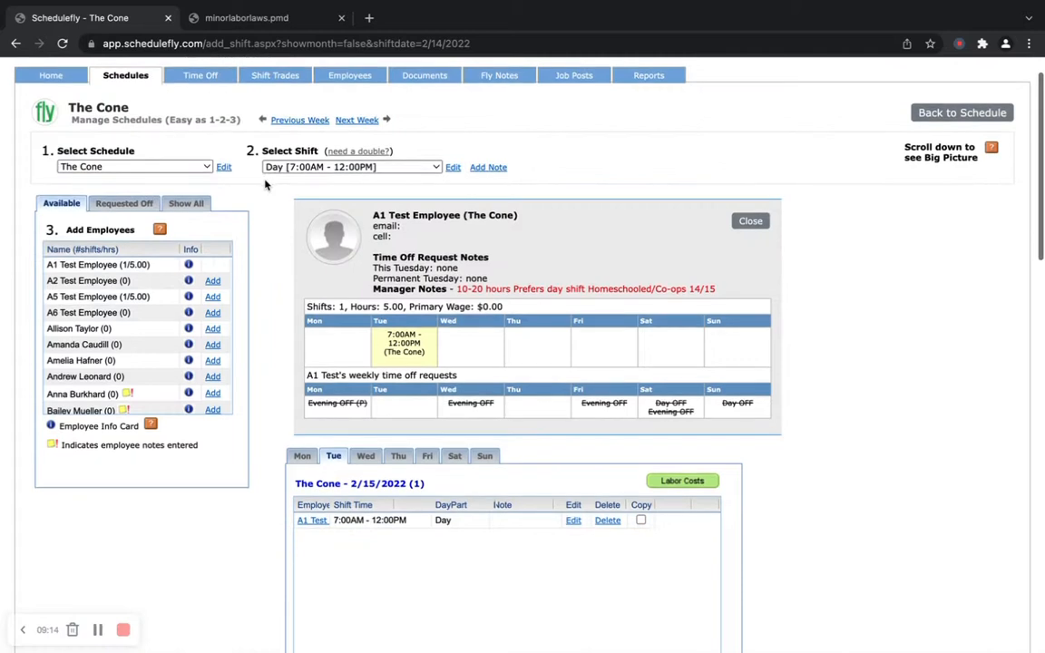
left_click(136, 167)
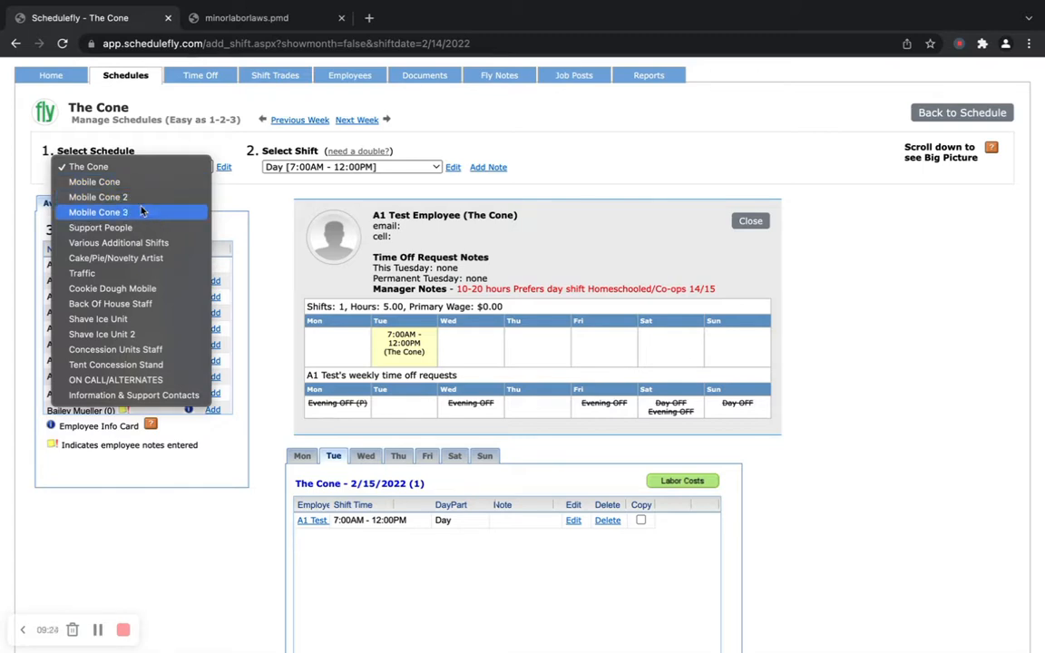
left_click(128, 181)
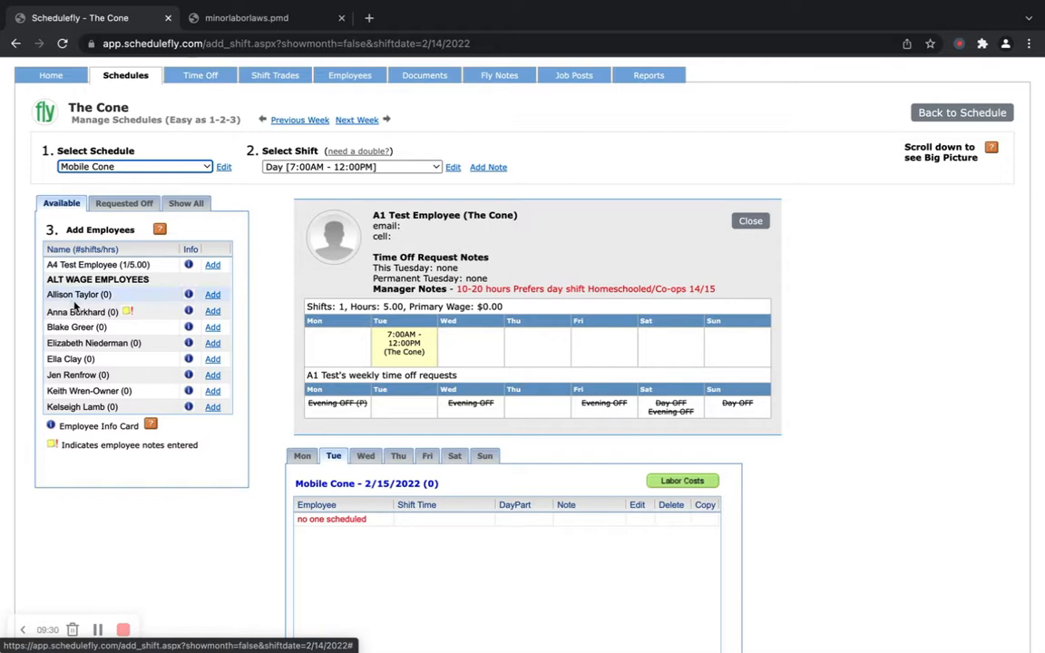
left_click(174, 205)
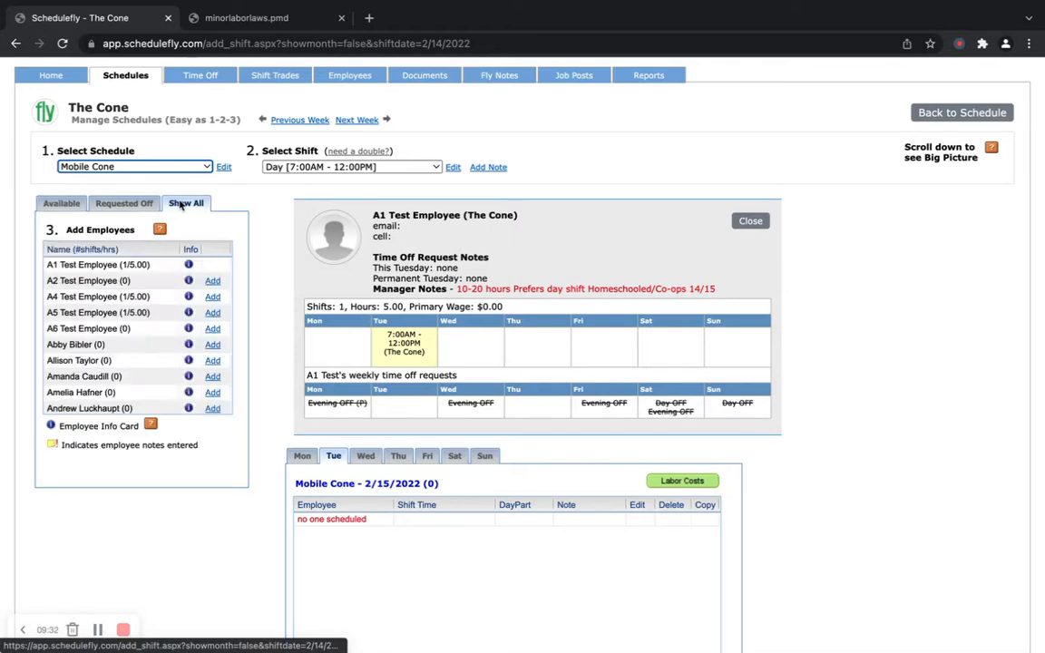
left_click(212, 281)
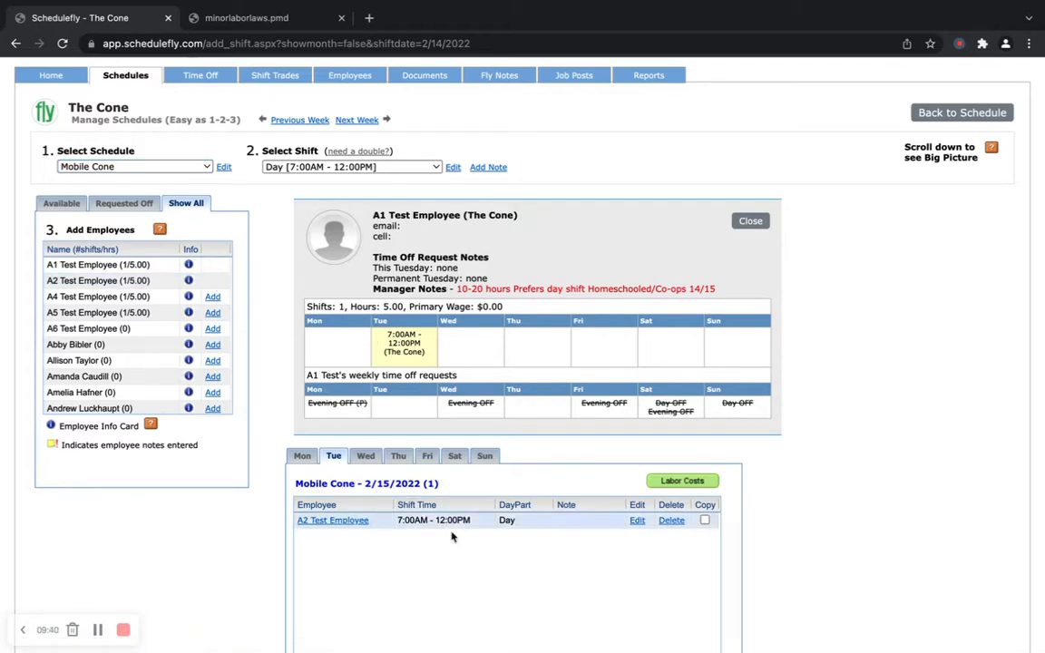
- Review Tuesday's staffing on The Cone schedule and return to the Mobile Cone schedule
left_click(171, 167)
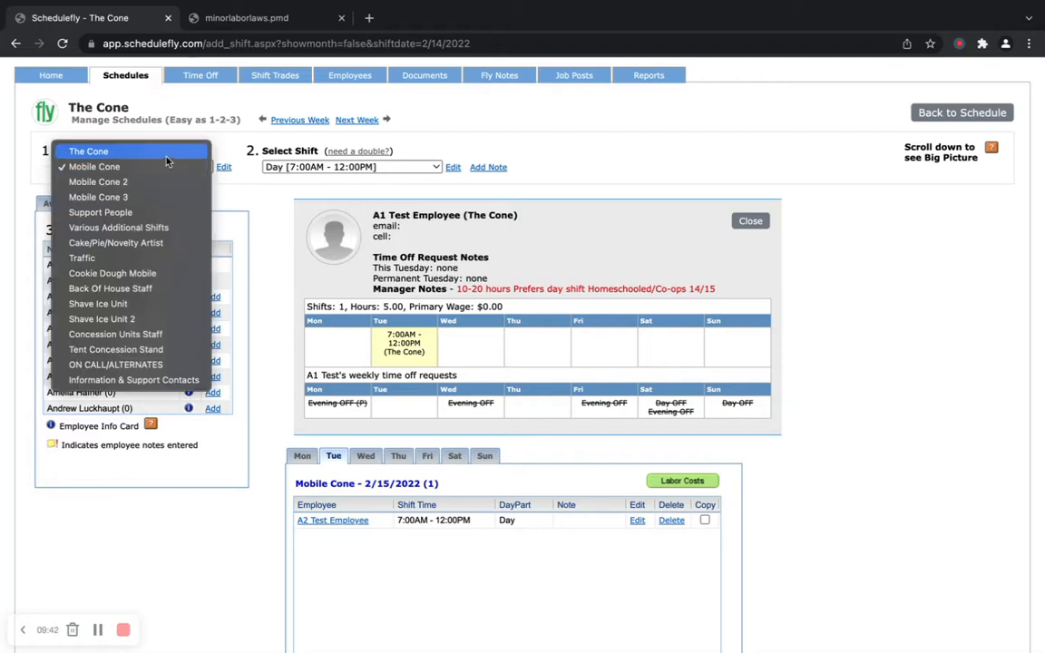
left_click(163, 154)
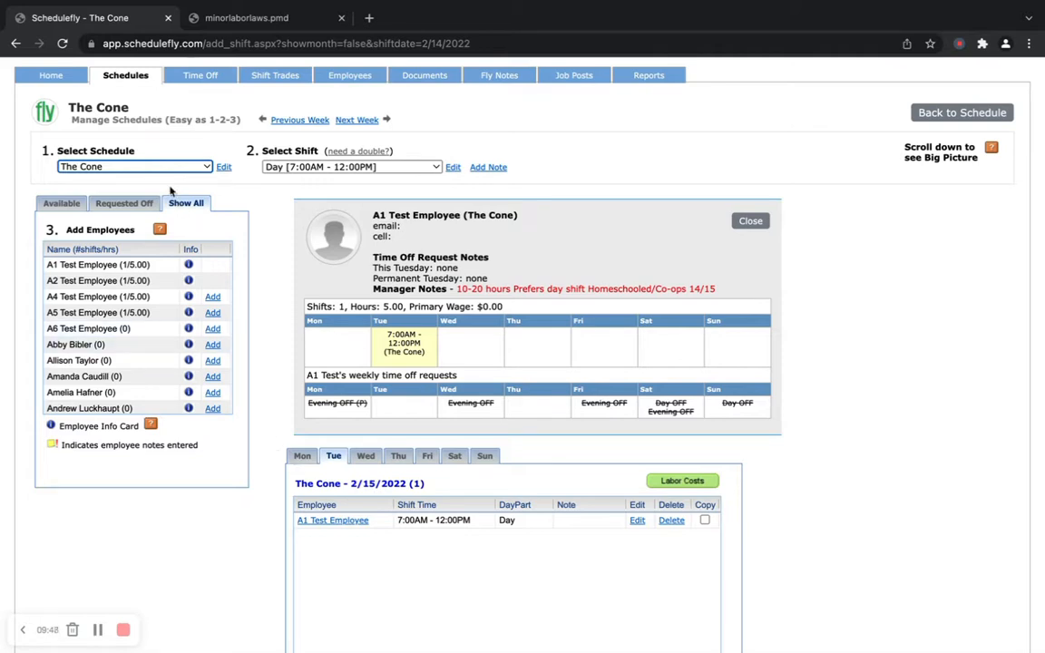
left_click(145, 166)
left_click(160, 182)
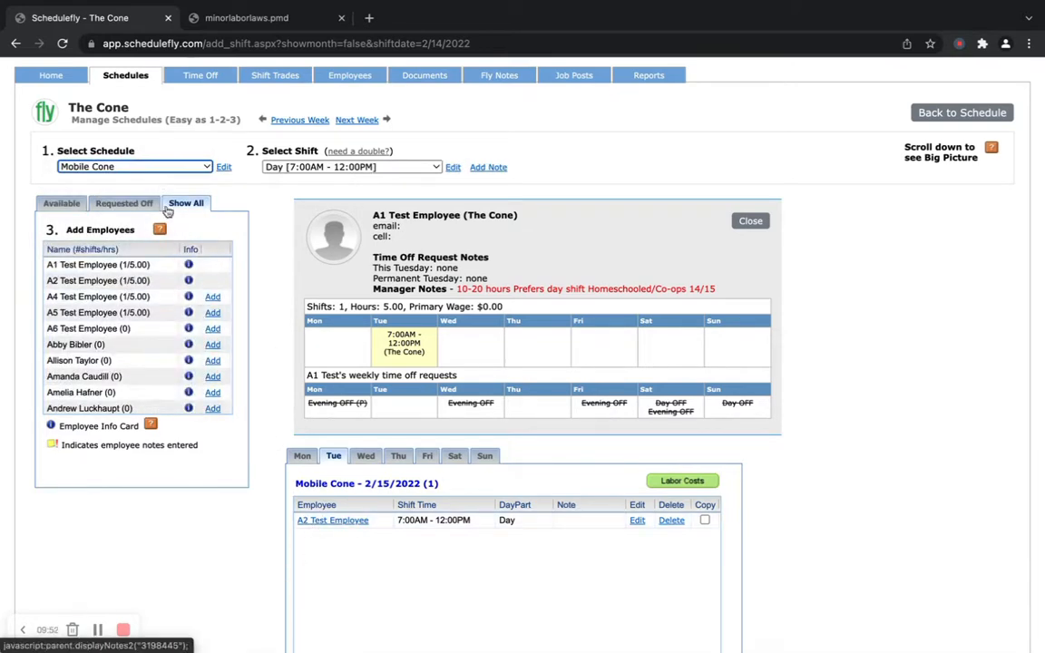
- Add A2 Test Employee to Mobile Cone 2's Tuesday 4:00PM - 9:30PM evening shift
left_click(138, 165)
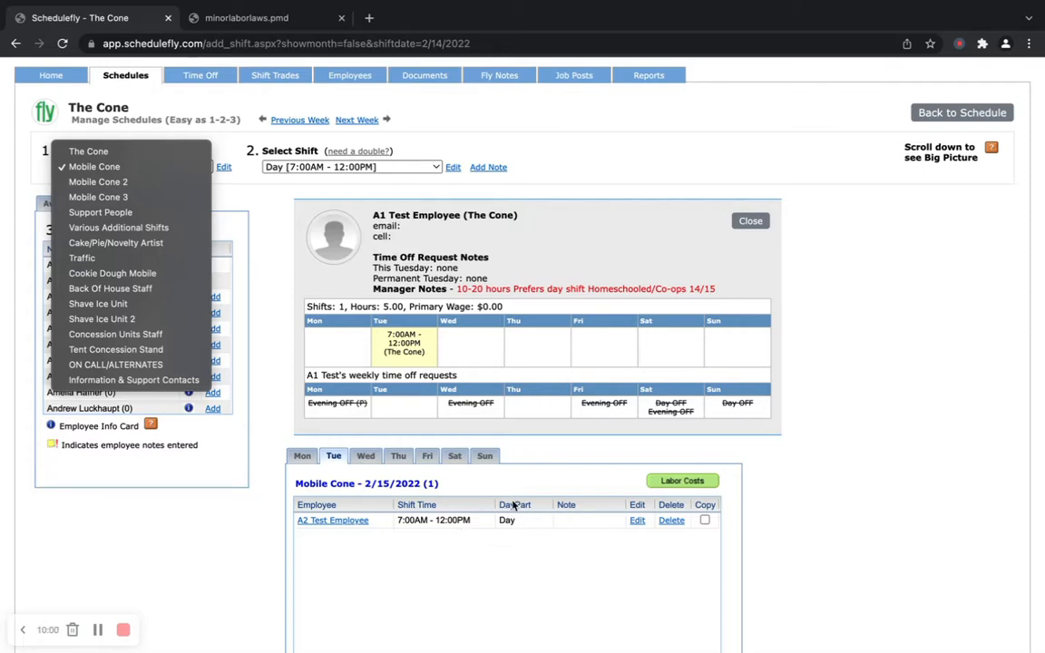
left_click(127, 181)
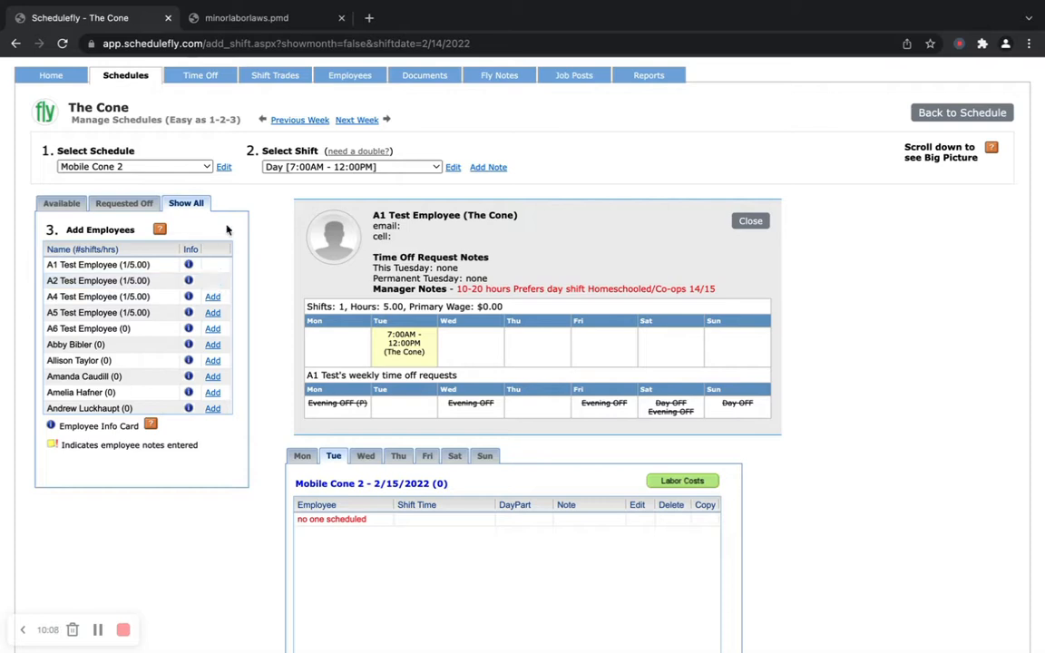
left_click(326, 167)
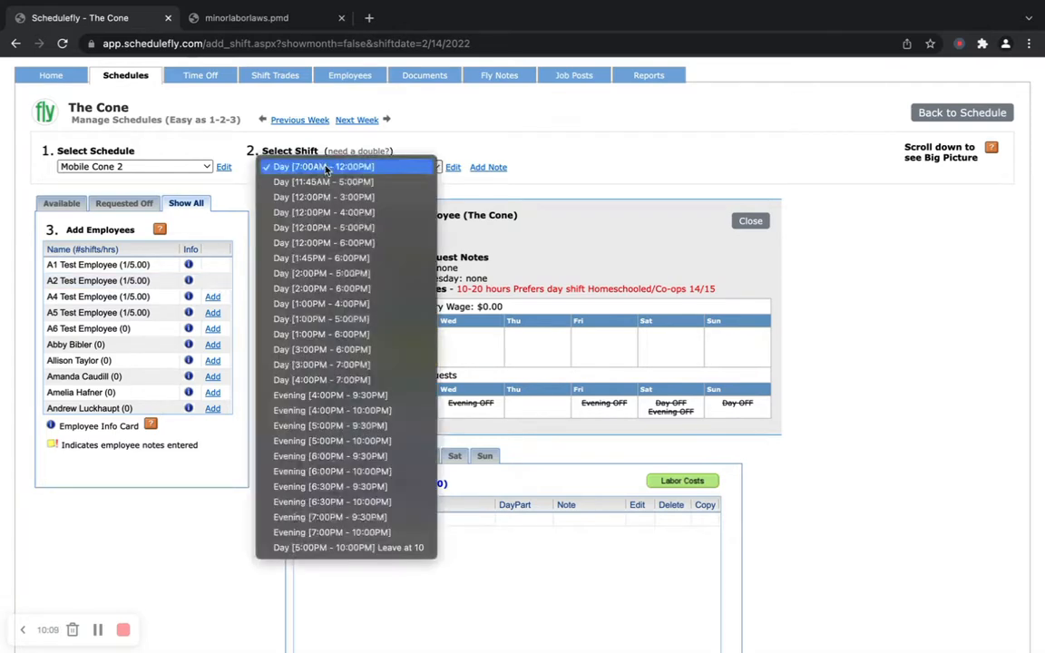
left_click(350, 395)
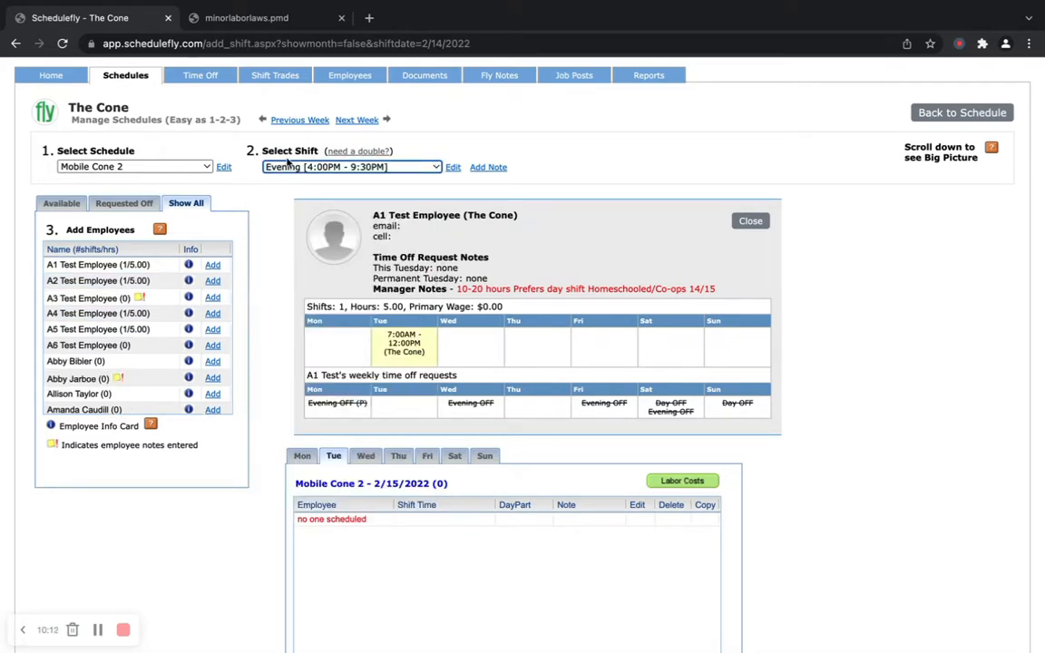
left_click(212, 280)
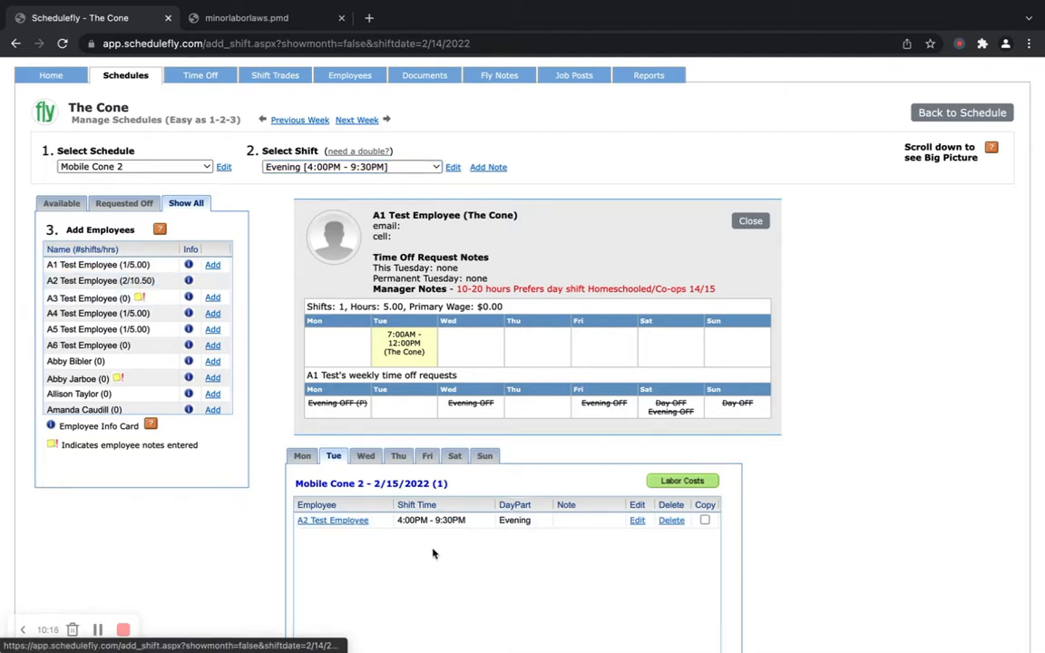
- Change A2 Test Employee's Tuesday Mobile Cone 2 shift to a custom Day time of 1:00 PM to 4:00 PM and save it
left_click(638, 521)
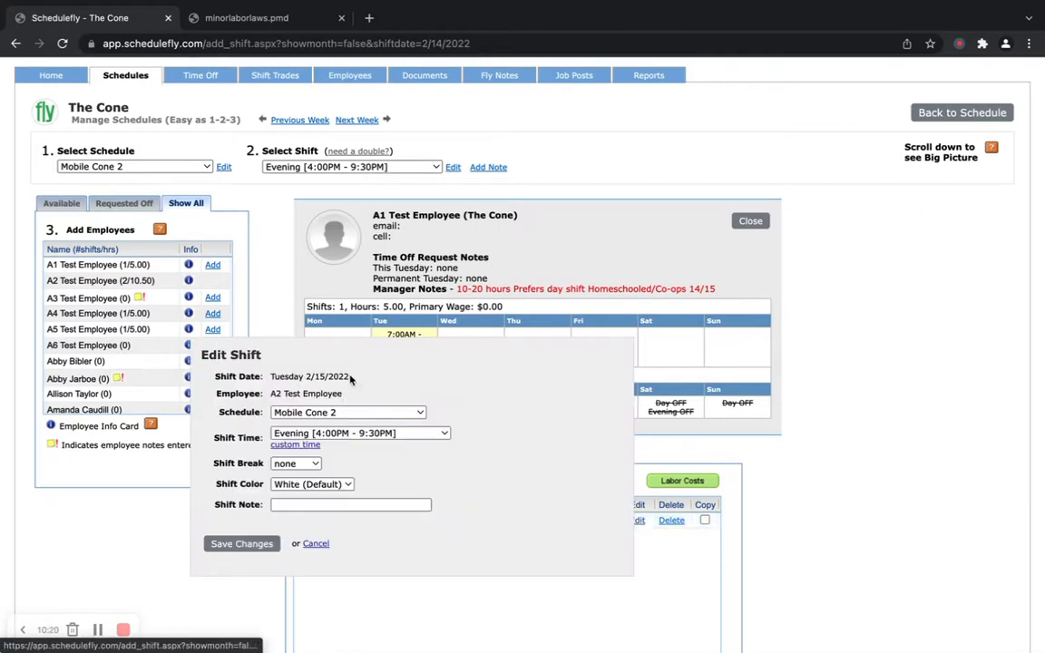
left_click(294, 445)
left_click(295, 436)
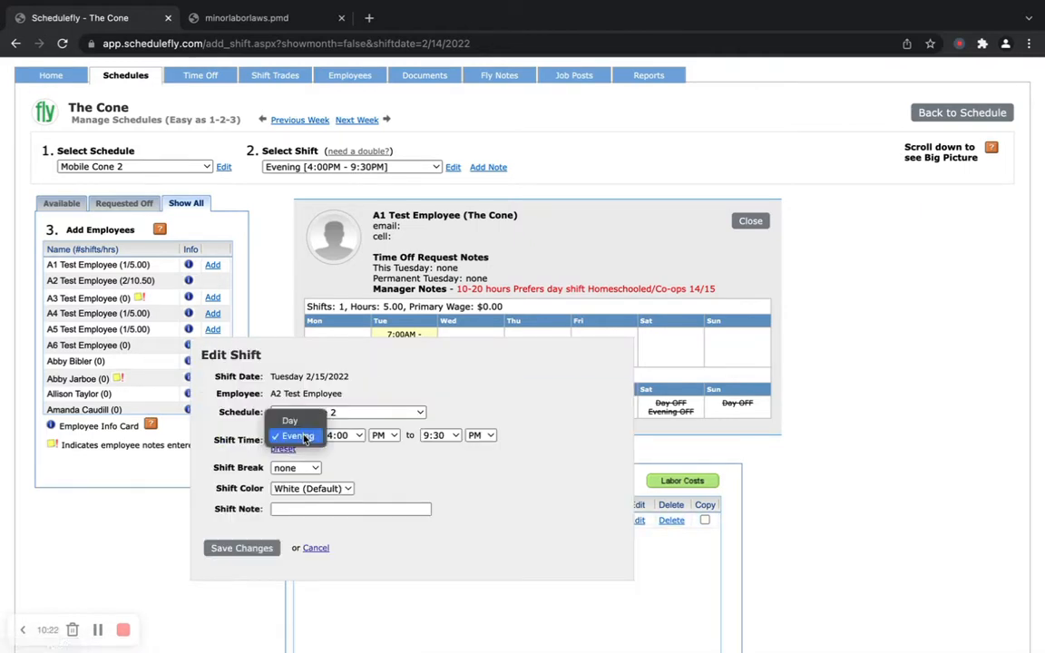
left_click(289, 420)
left_click(342, 435)
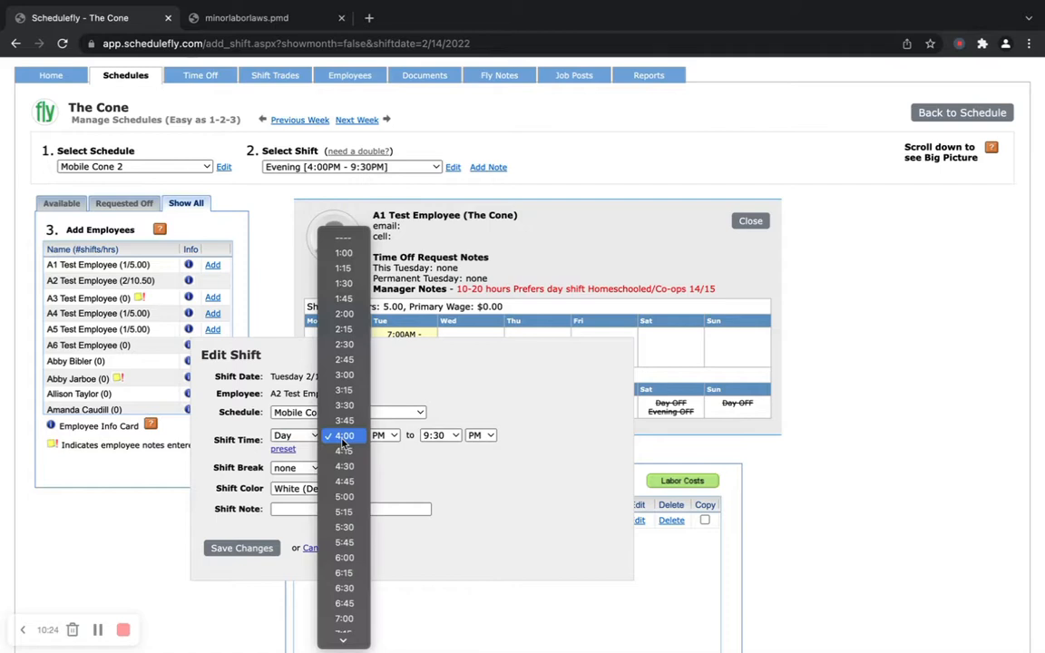
left_click(310, 230)
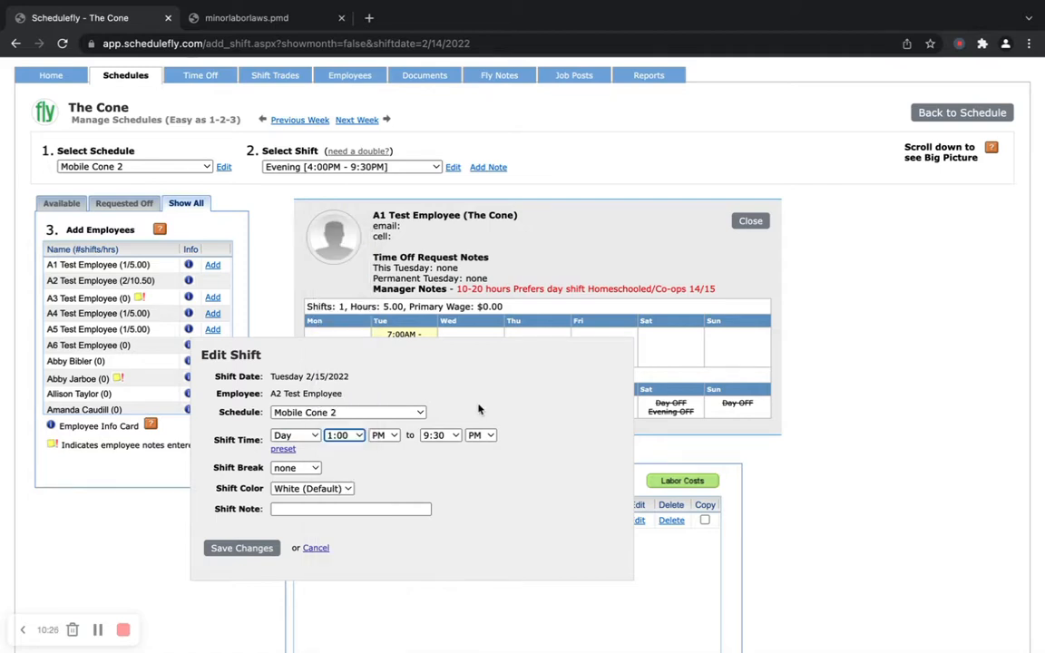
left_click(436, 435)
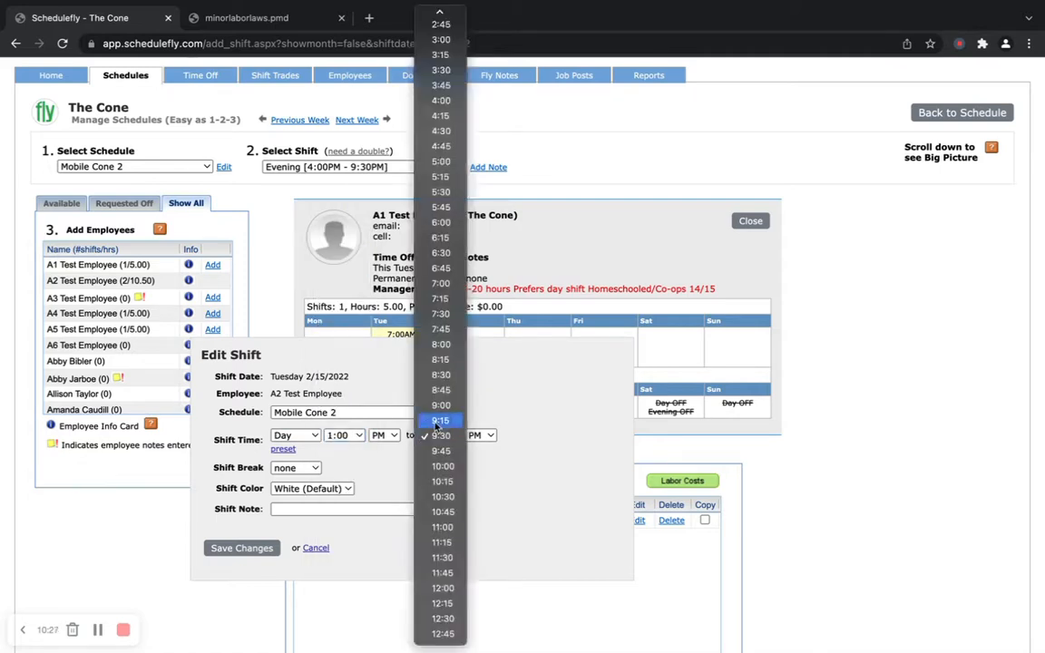
left_click(441, 100)
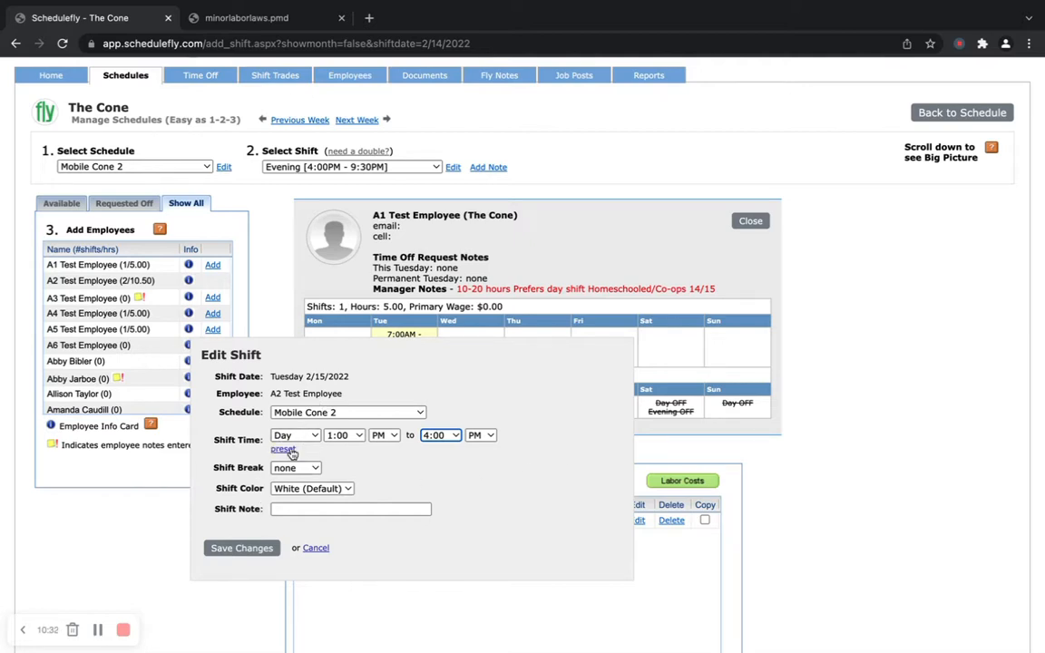
left_click(259, 549)
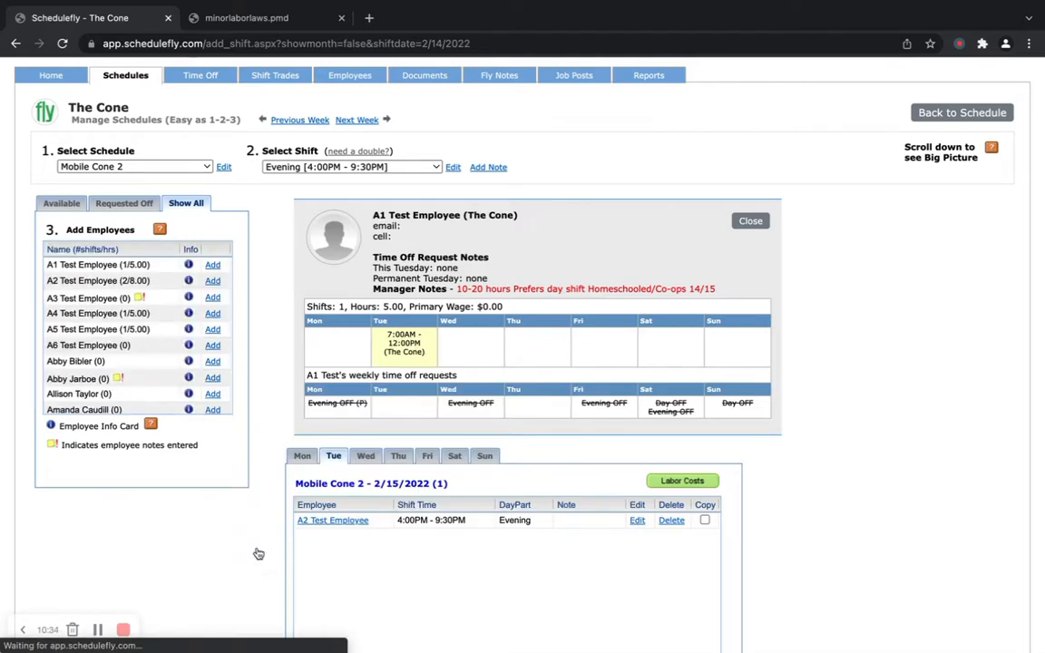
- Try to set the start of A2 Test Employee's Tuesday Mobile Cone 2 shift to 11:00 AM, then cancel the edit
left_click(637, 520)
left_click(299, 443)
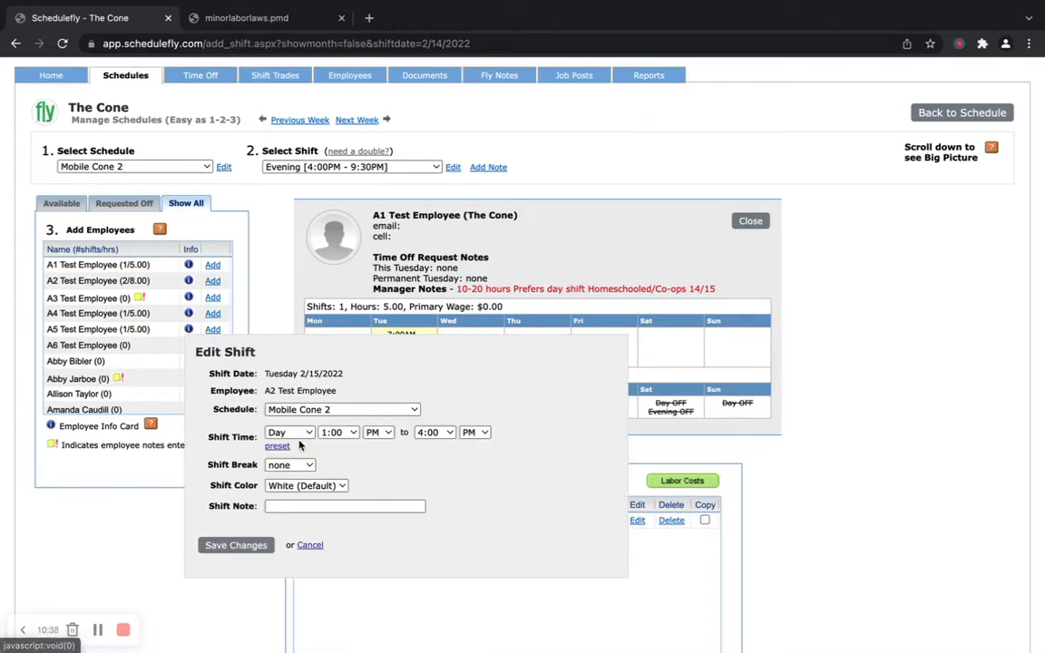
left_click(343, 433)
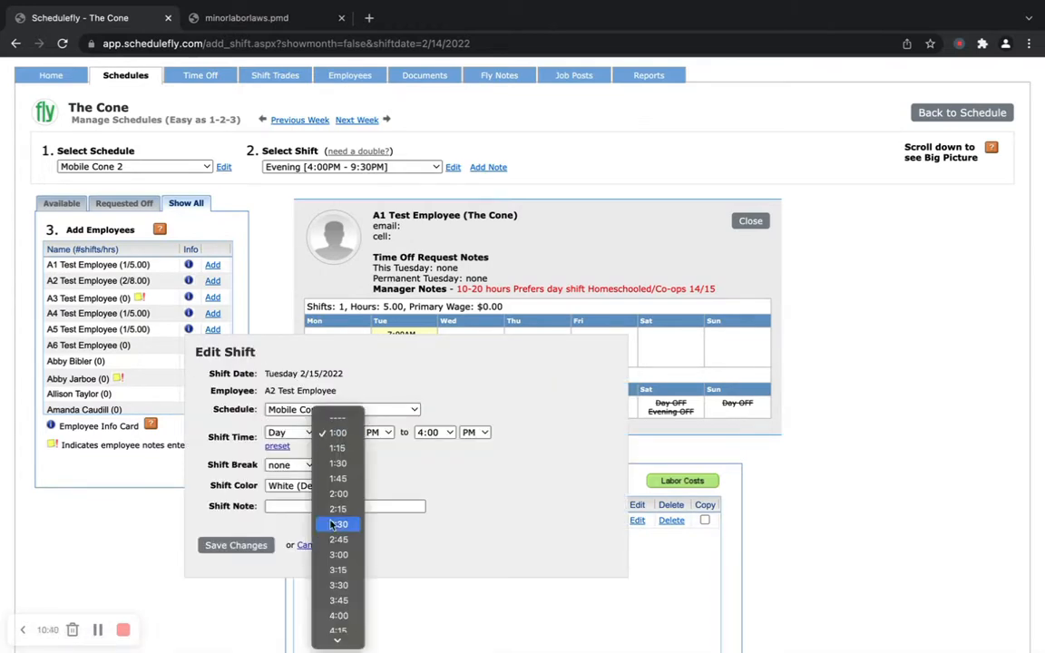
scroll(321, 579, "down", 4)
scroll(321, 580, "down", 3)
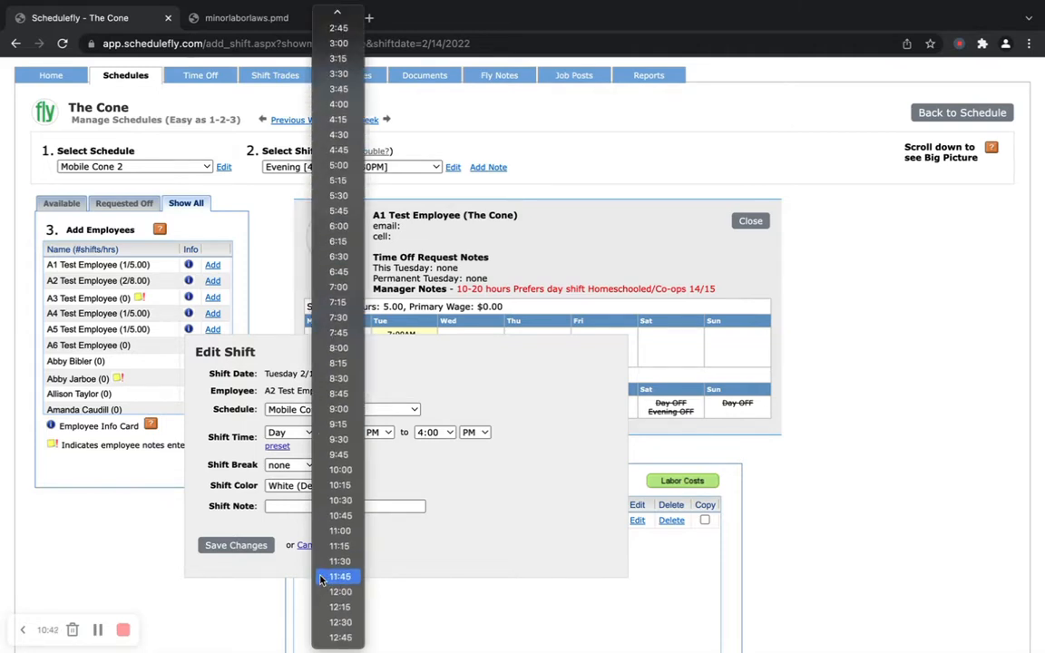
left_click(338, 530)
left_click(377, 432)
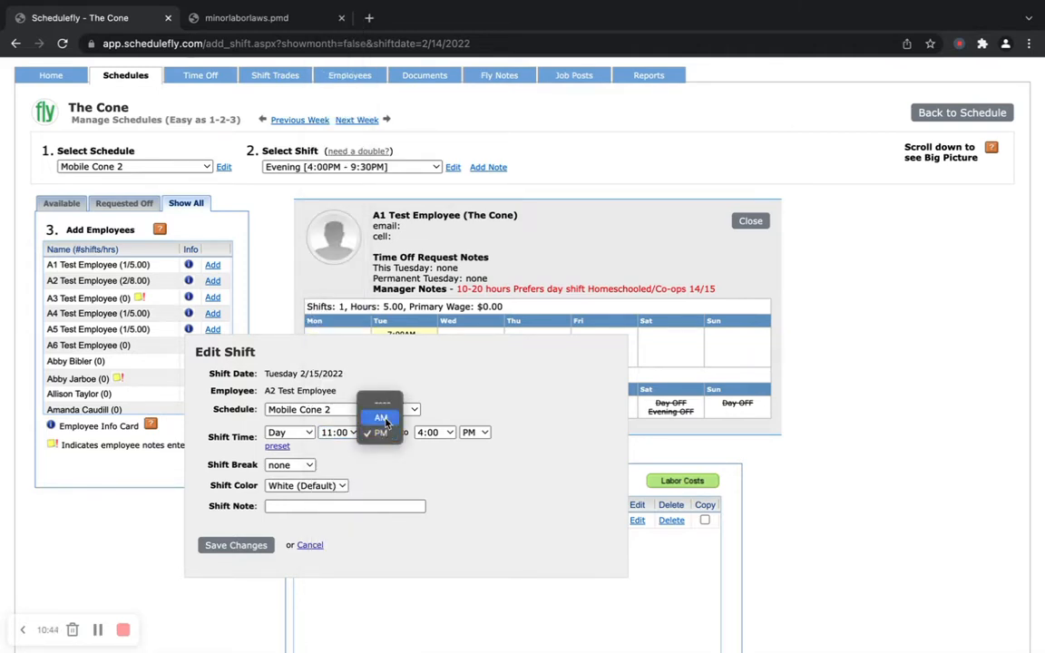
left_click(378, 416)
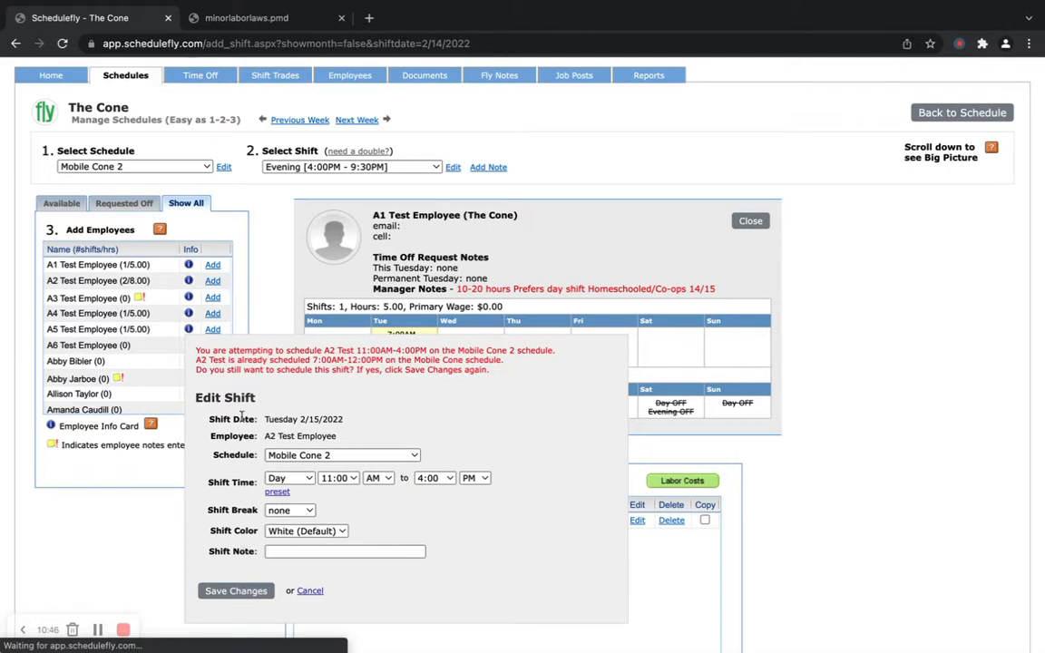
left_click(308, 591)
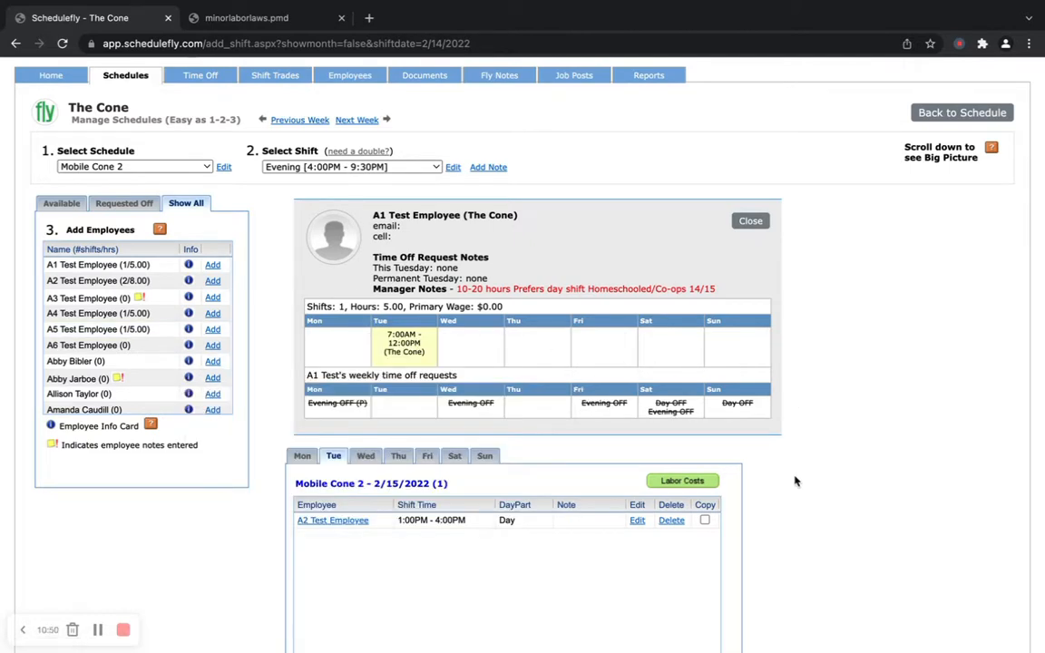
- Switch to Word to examine the manager, supervisor, trainer and mix chart, then return to Schedulefly and review the Big Picture
scroll(793, 475, "down", 5)
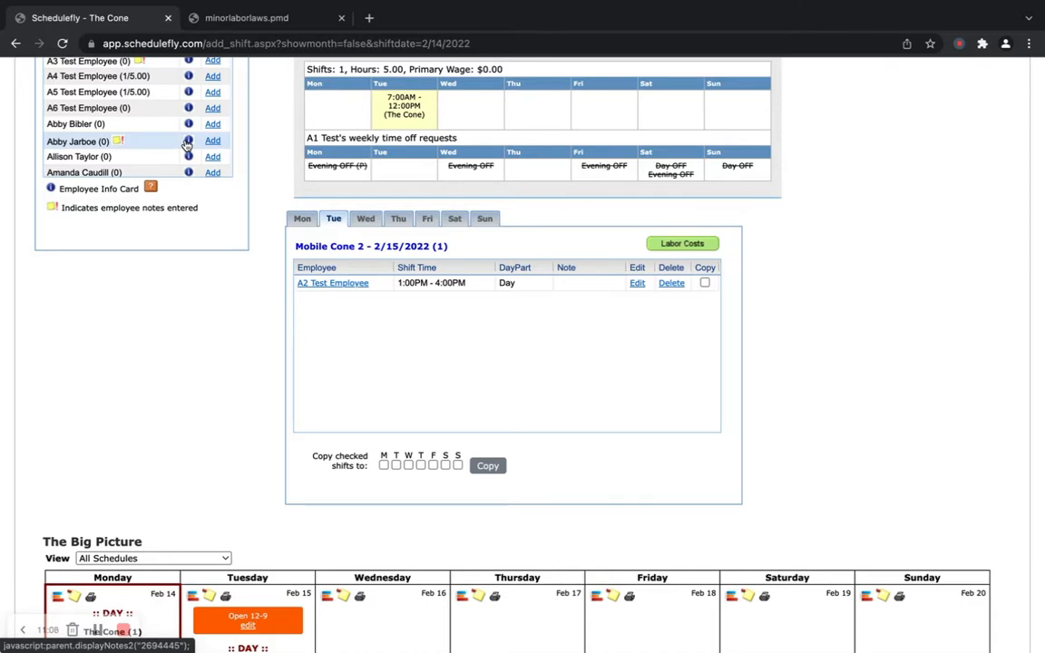
key("ctrl+Up")
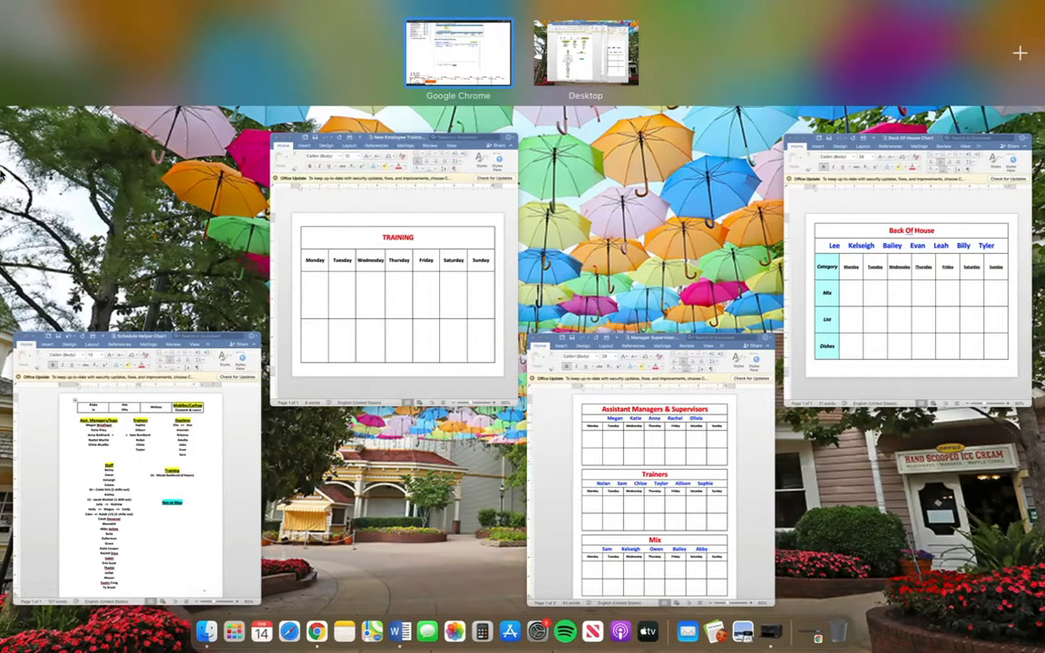
left_click(676, 483)
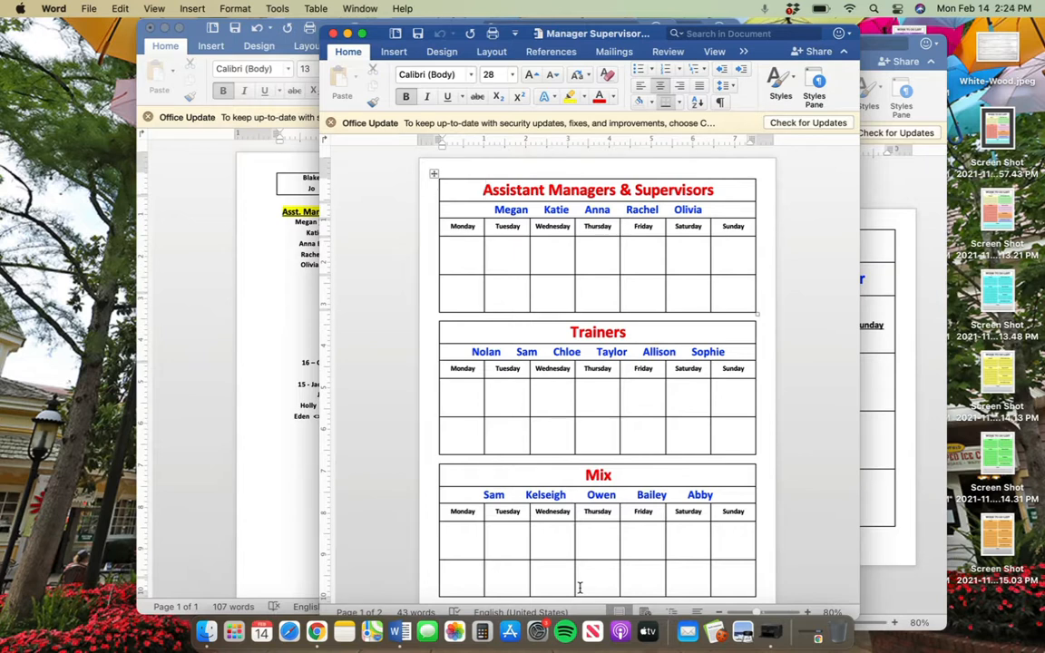
key("ctrl+Up")
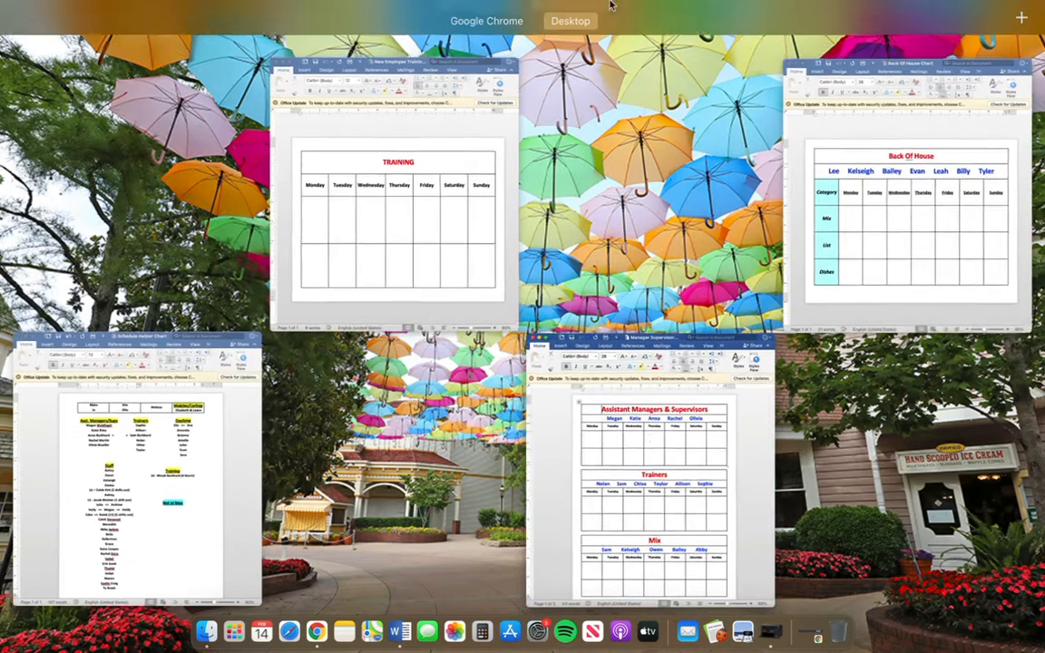
mouse_move(630, 3)
left_click(468, 63)
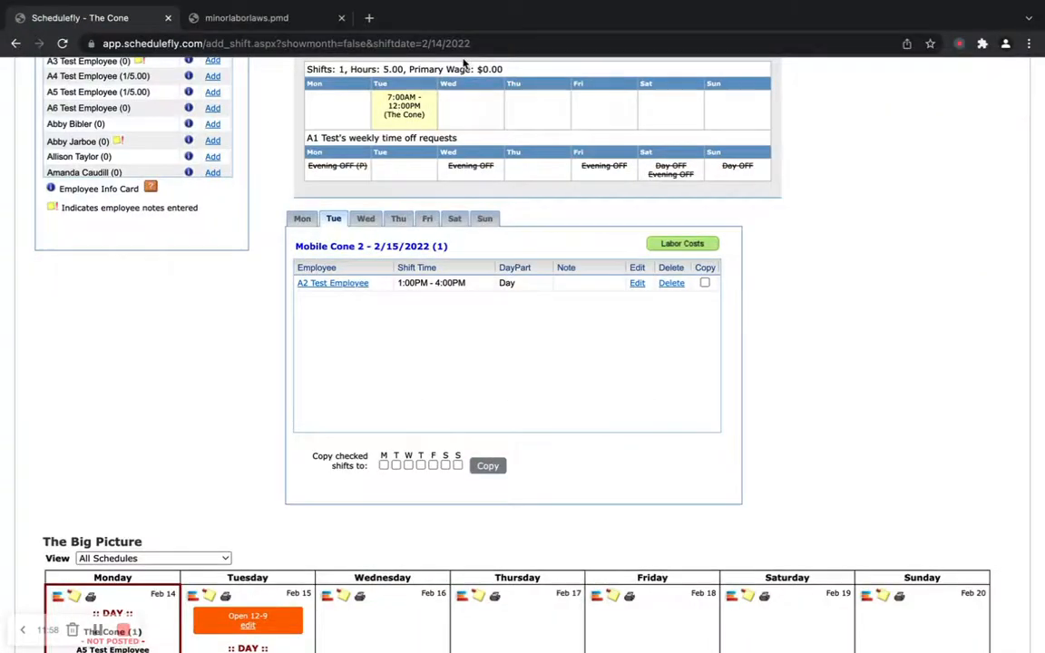
scroll(196, 405, "down", 5)
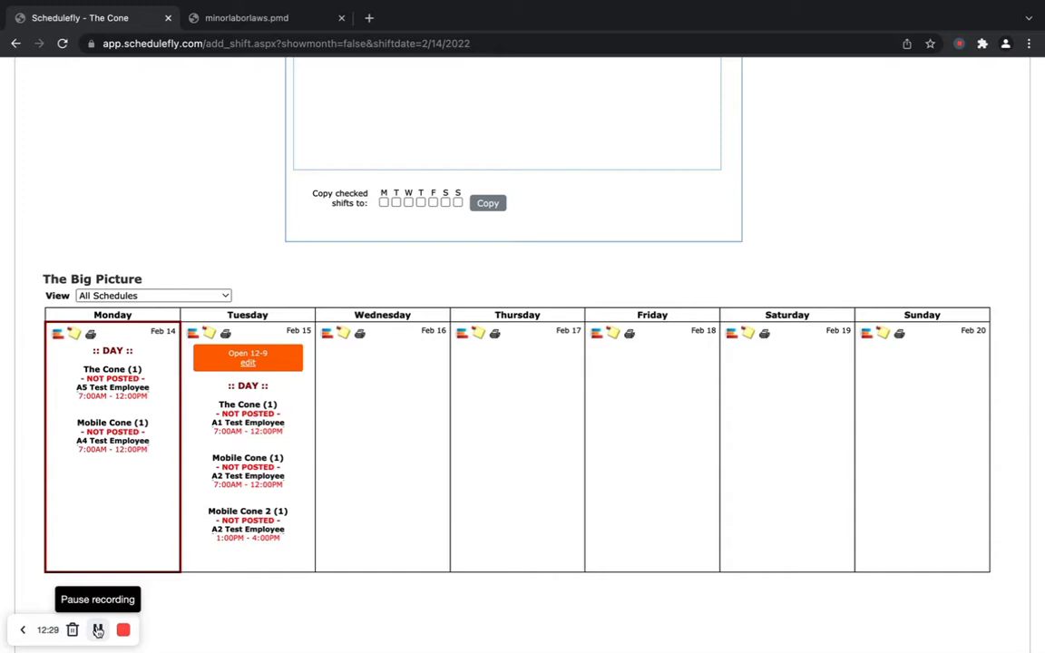
- Switch to Word to examine the Schedule Helper Chart's staff, trainer and daytime lists, then return to Schedulefly in Chrome
key("ctrl+Up")
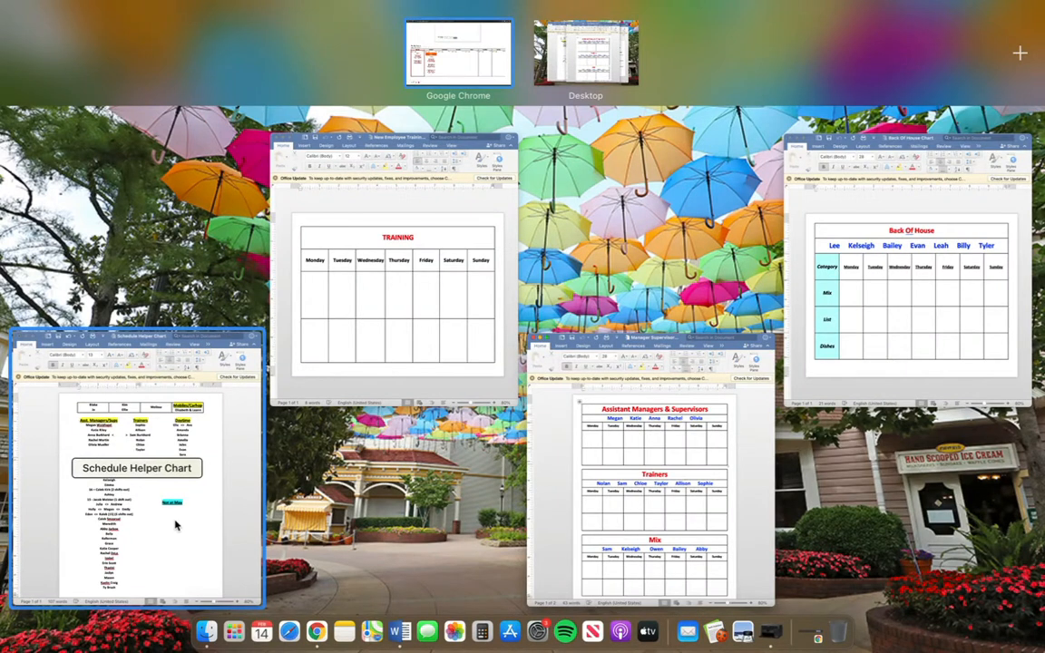
left_click(161, 473)
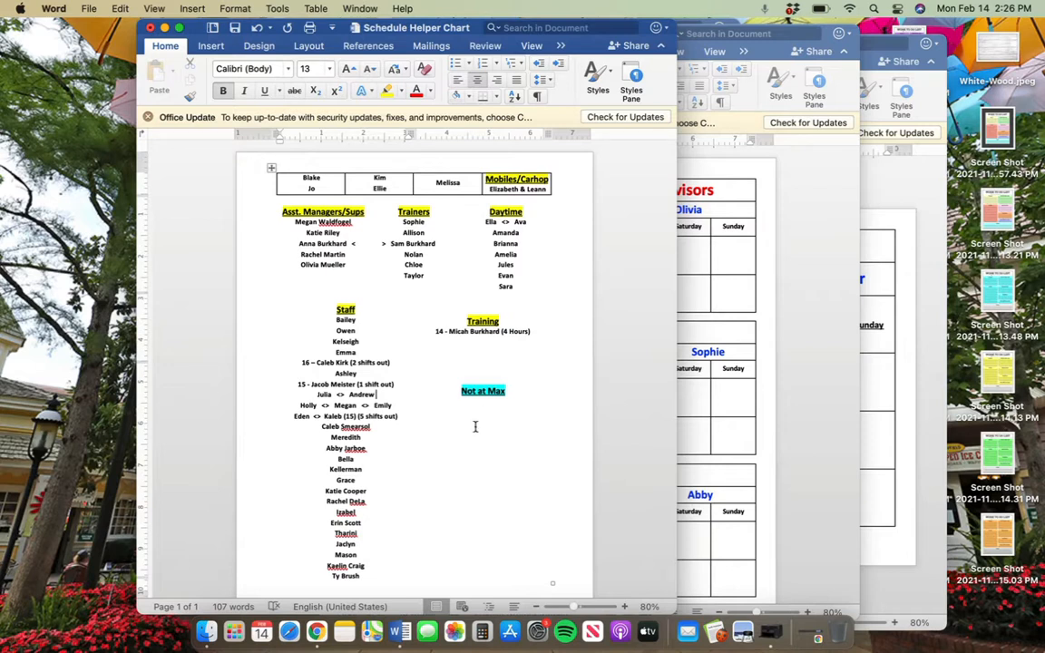
key("ctrl+Up")
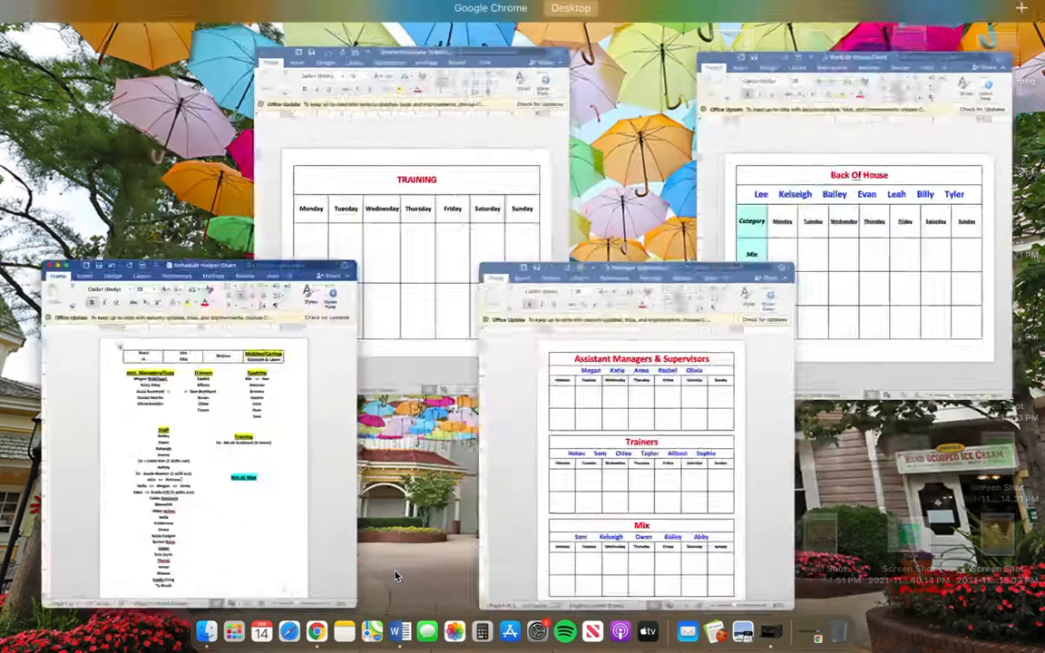
left_click(317, 633)
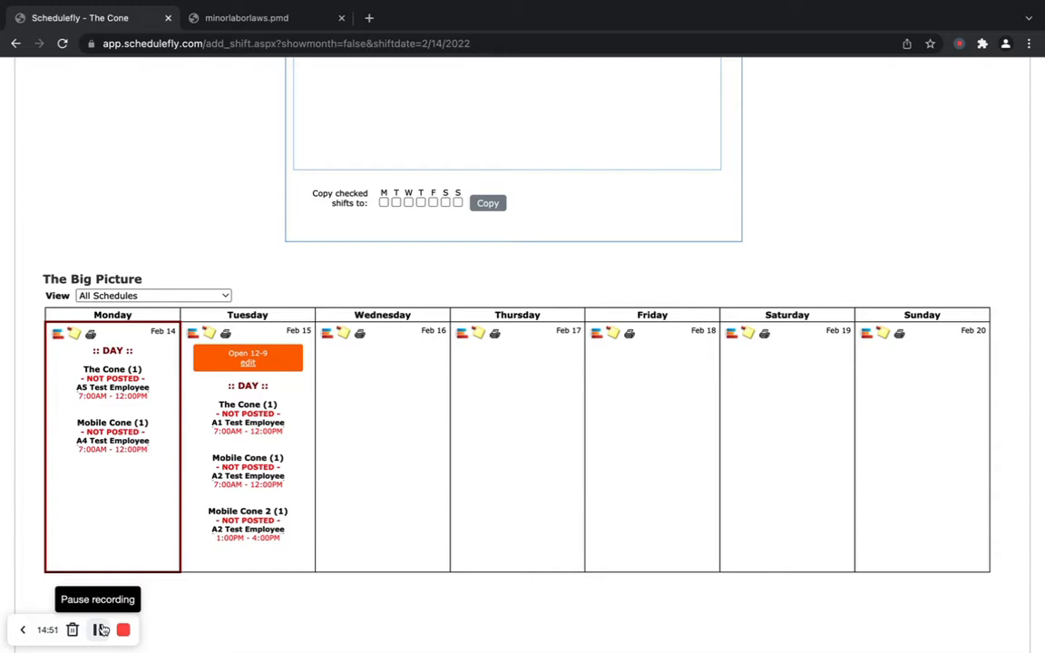
- Switch to Word to view the New Employee Training Chart, then return to Schedulefly in Chrome
key("ctrl+Up")
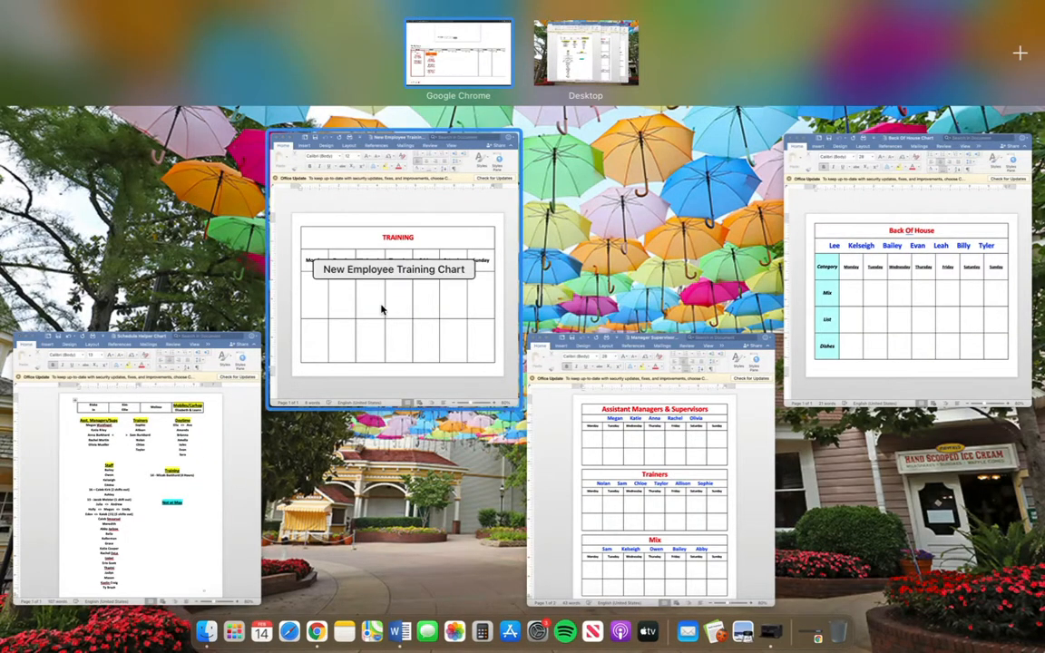
left_click(343, 278)
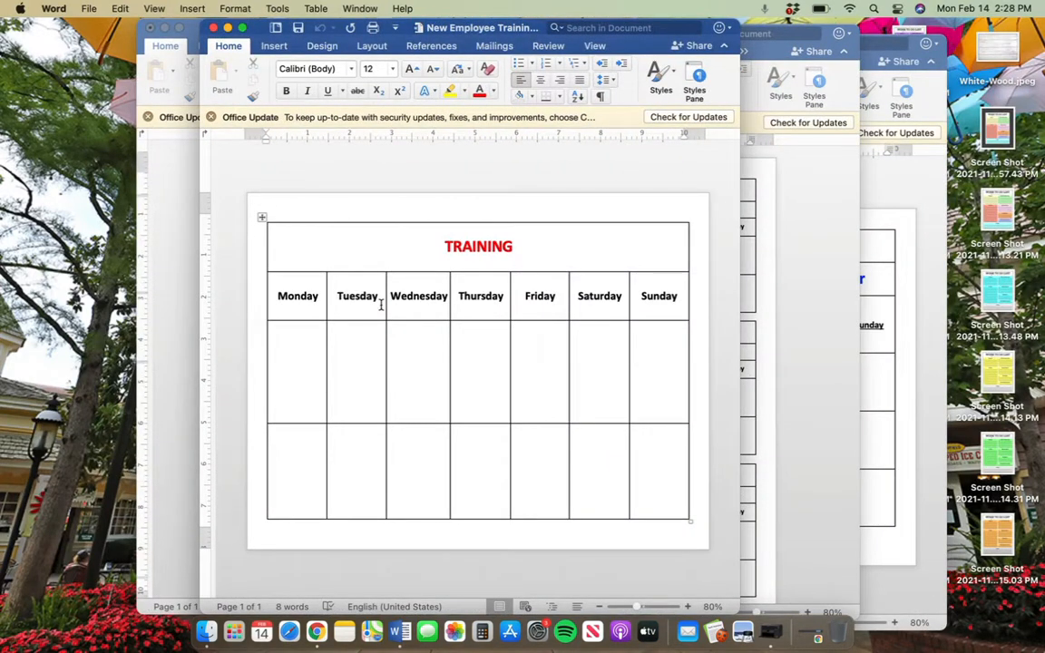
key("ctrl+Up")
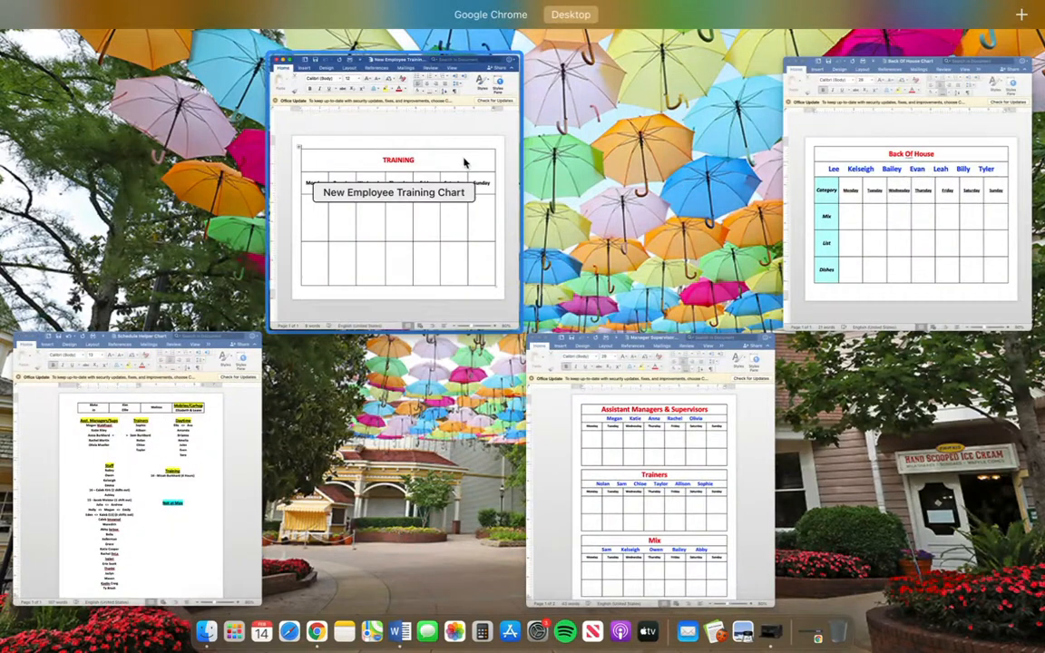
left_click(318, 633)
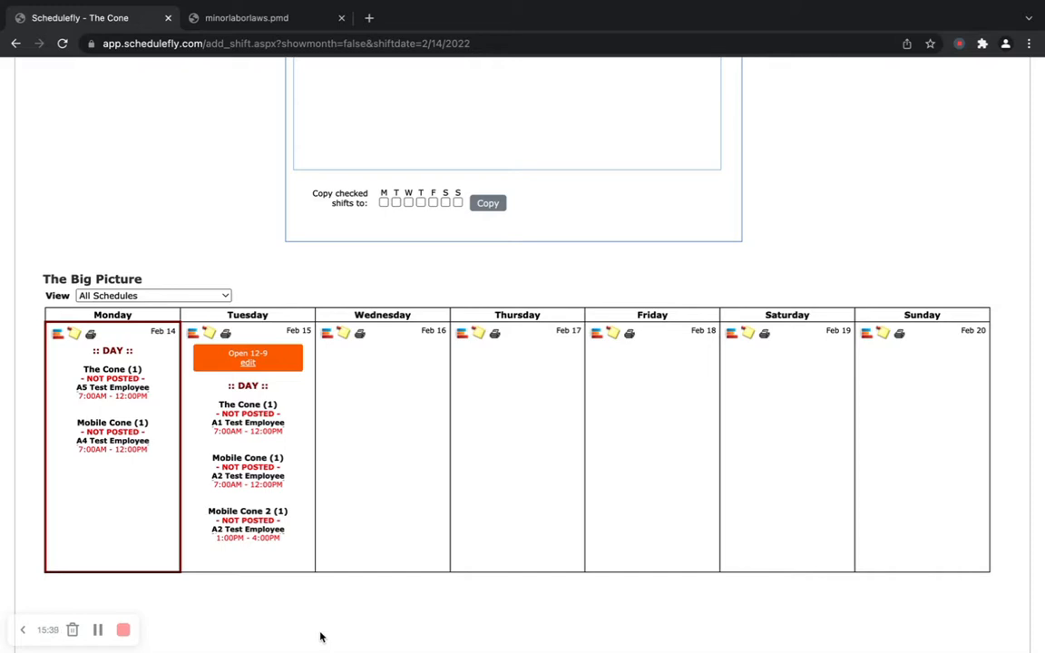
- Add the shift note "Opener" to A1 Test Employee's Tuesday day shift on The Cone schedule and save it
scroll(234, 242, "up", 10)
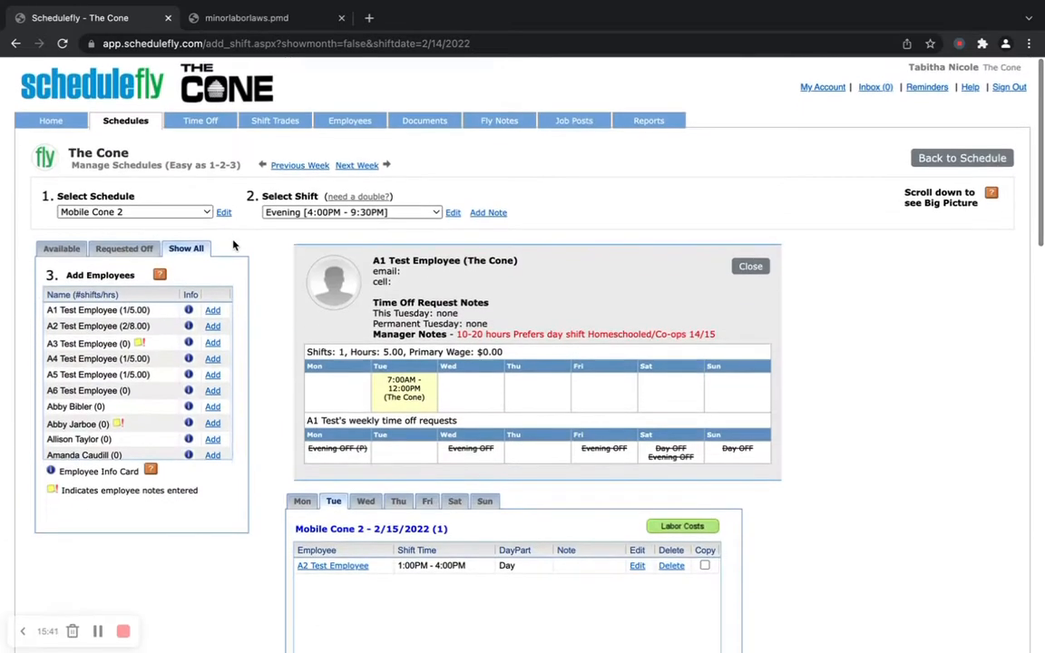
scroll(233, 245, "down", 10)
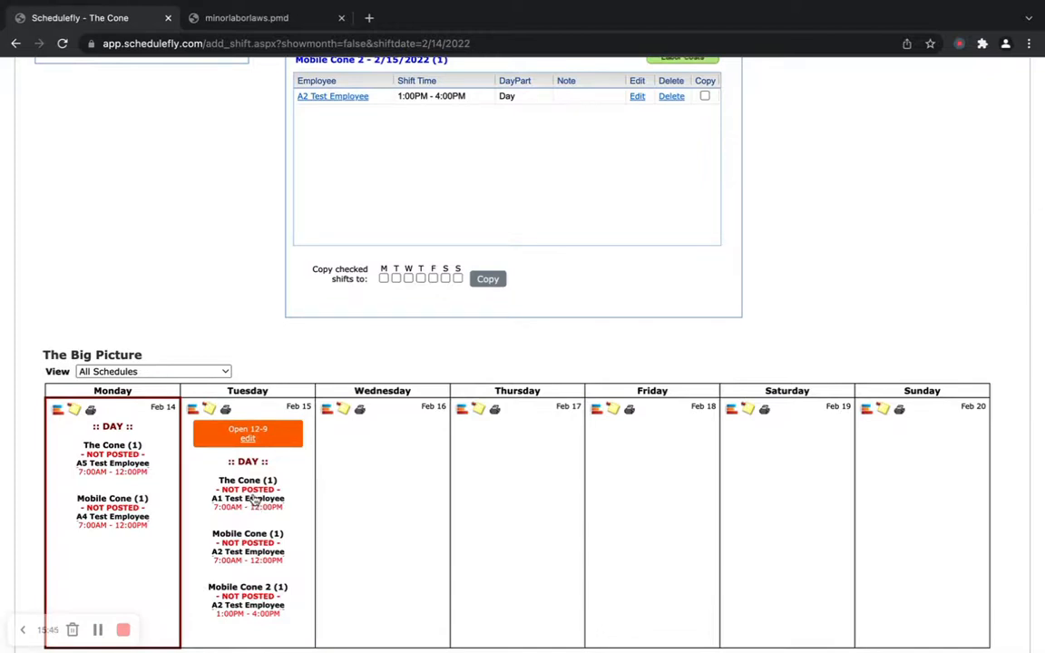
scroll(227, 291, "up", 2)
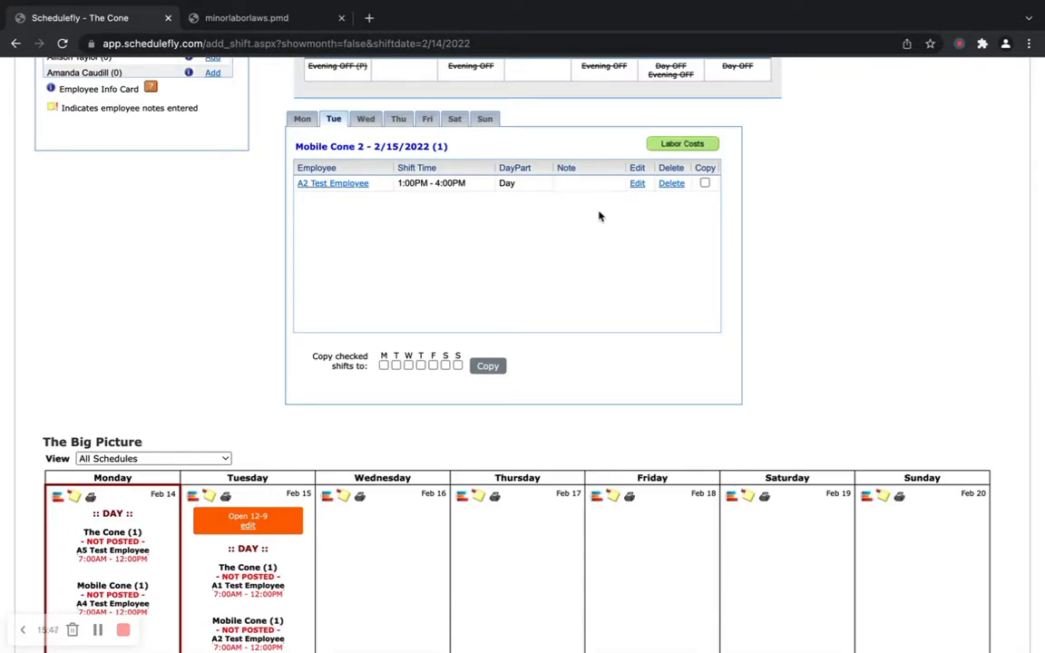
scroll(218, 218, "up", 6)
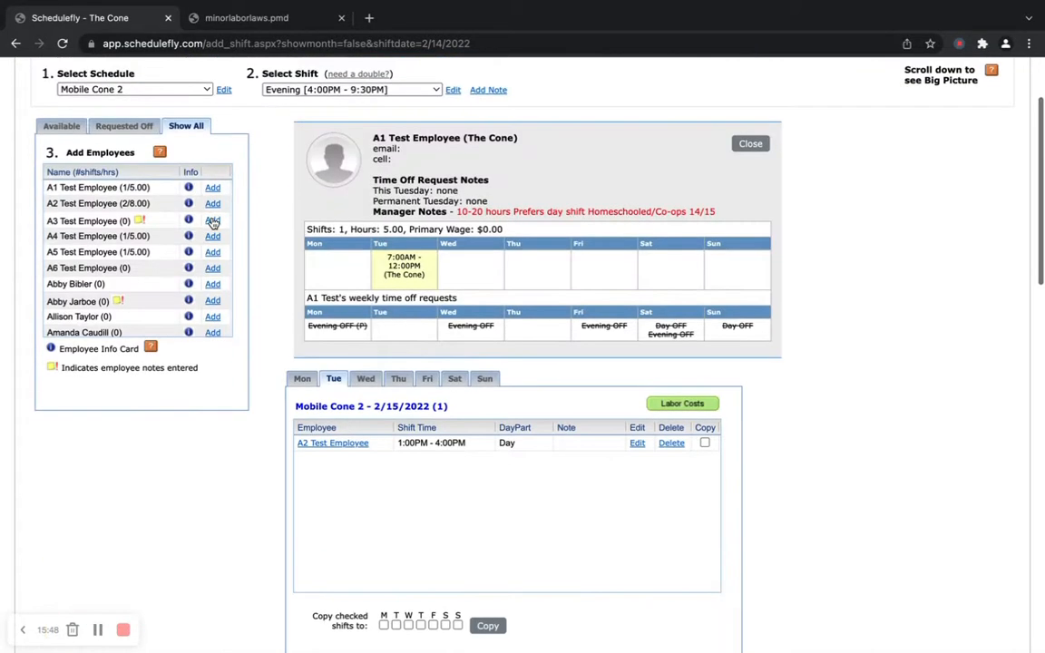
left_click(135, 81)
left_click(136, 49)
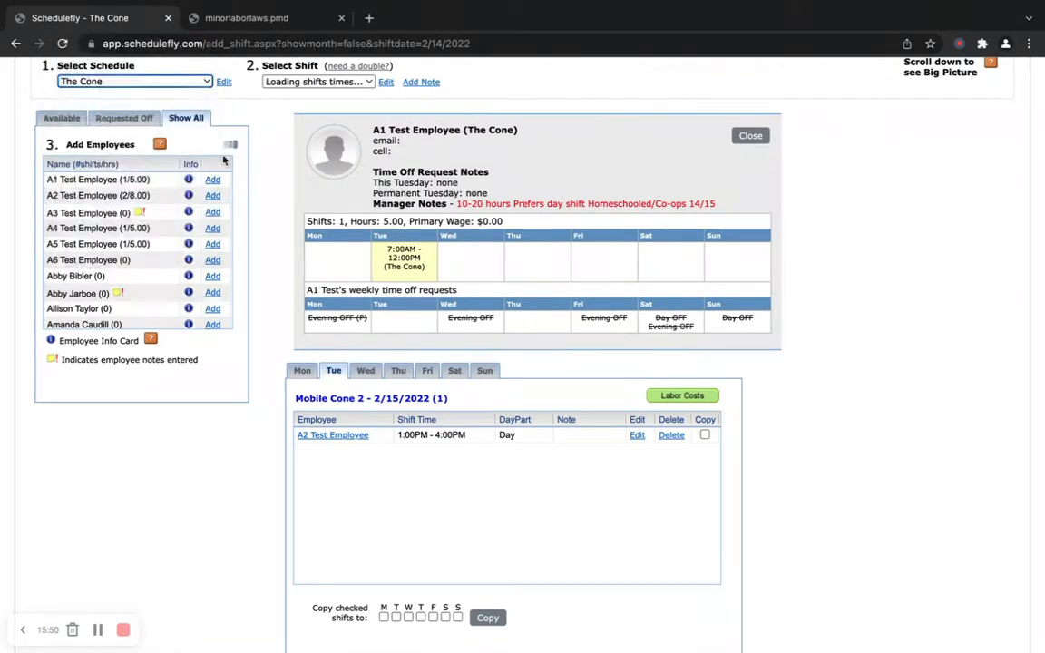
left_click(637, 436)
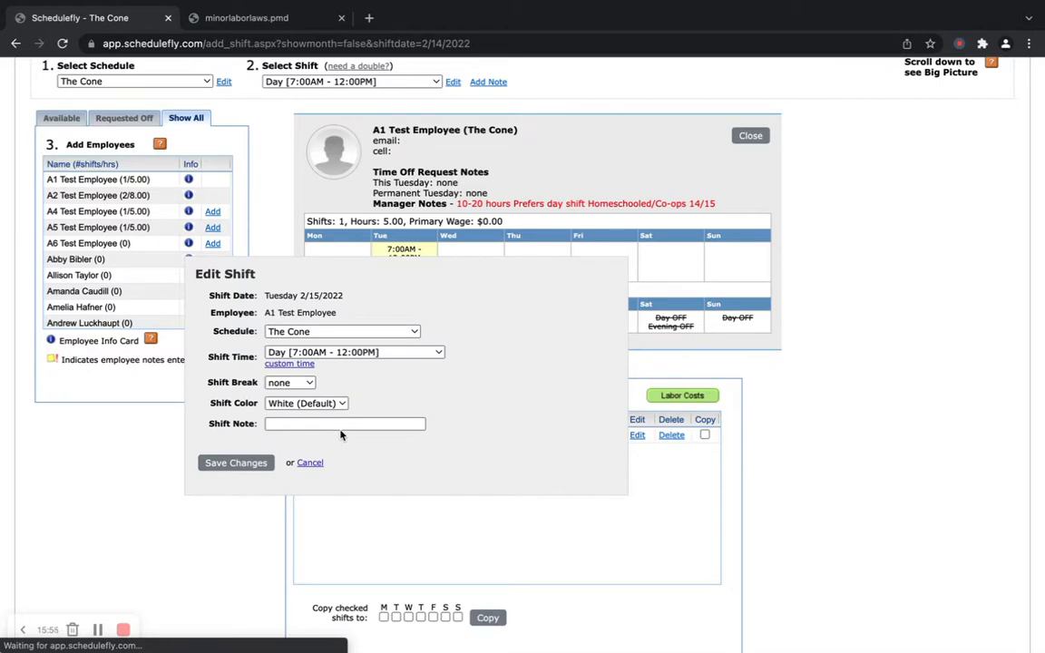
left_click(339, 426)
type("Opener")
left_click(255, 468)
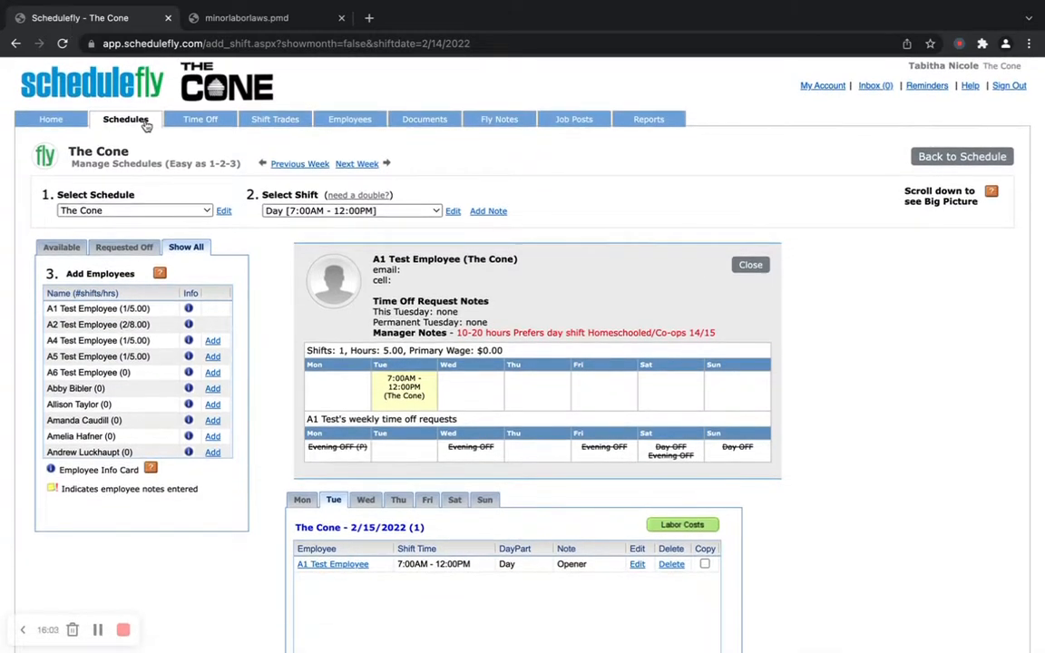
- Open the weekly schedule calendar and change it to the week containing July 14, 2021
left_click(144, 122)
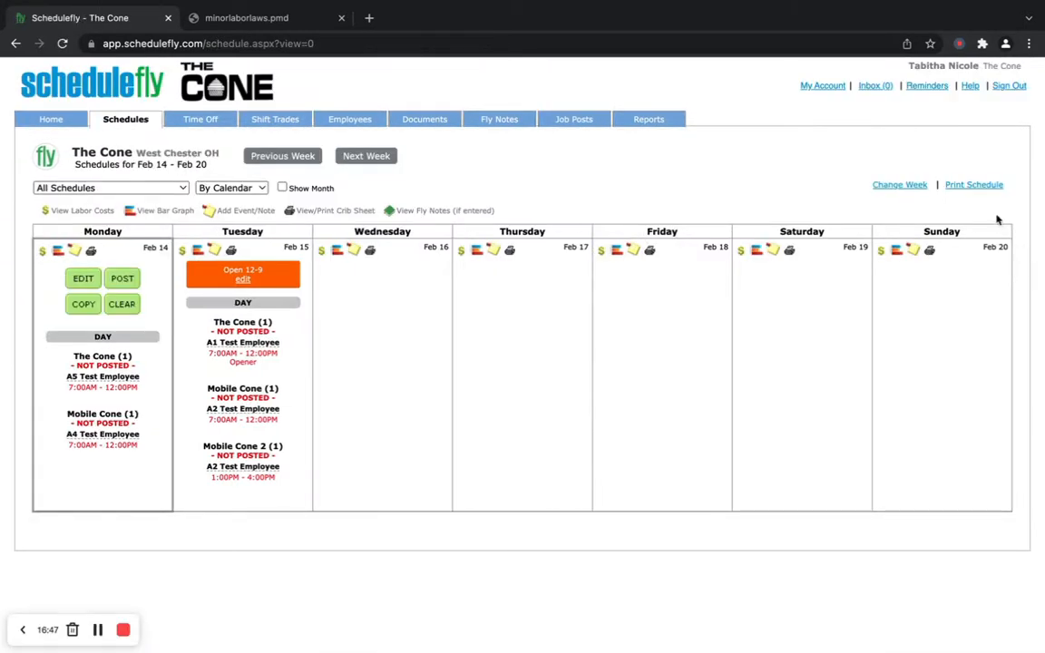
left_click(891, 185)
left_click(899, 188)
left_click(898, 188)
left_click(898, 188)
left_click(899, 188)
left_click(898, 188)
left_click(899, 188)
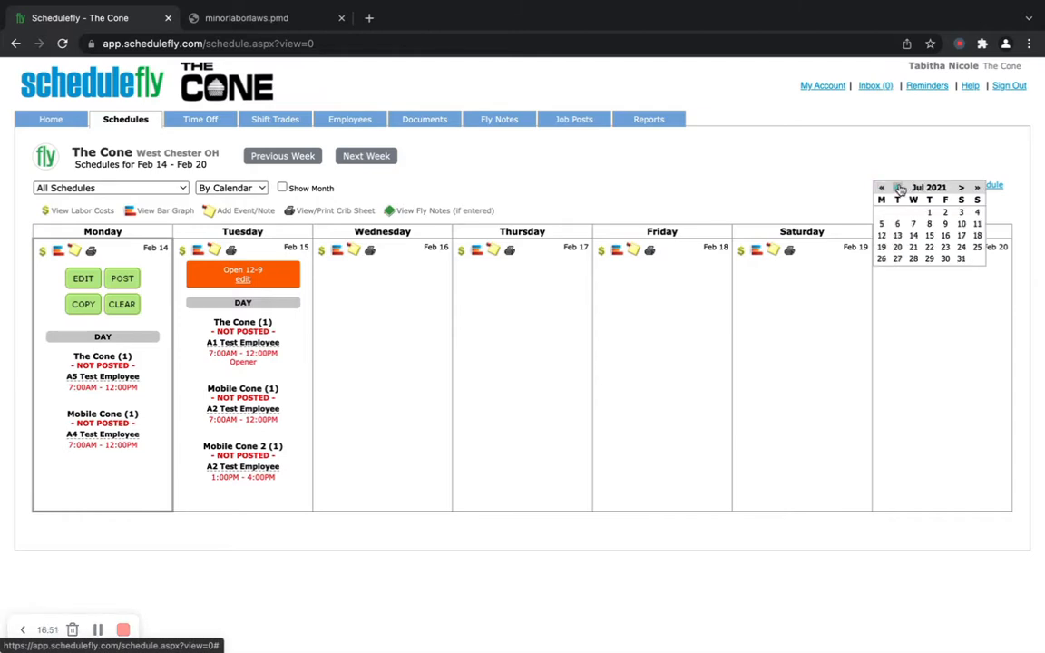
left_click(916, 236)
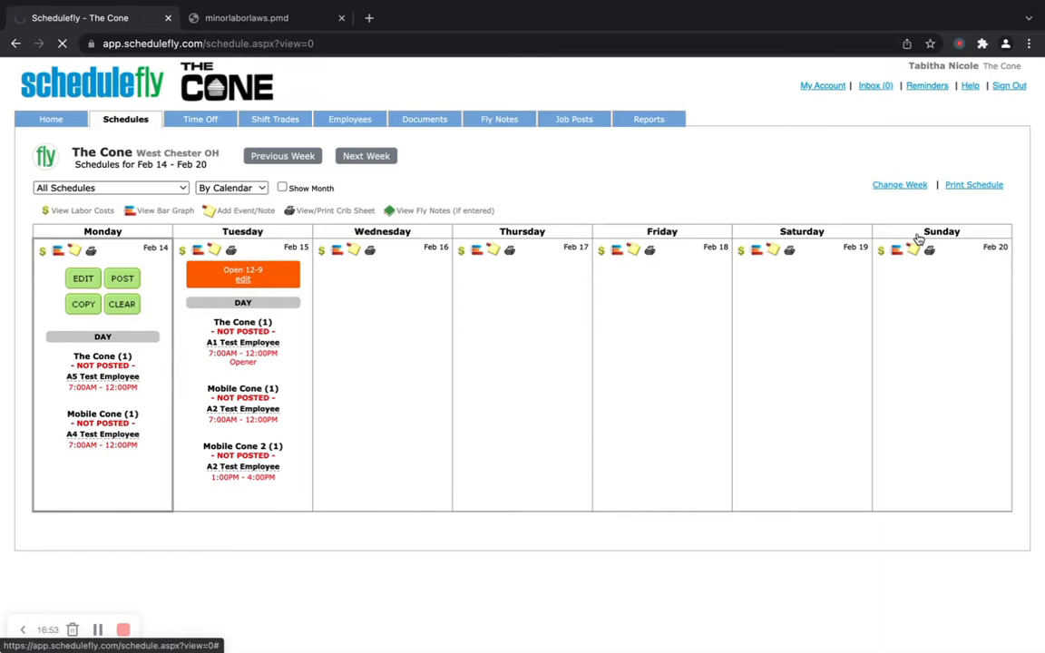
- Examine the shift times, notes and daily events across the July 12-18 schedule, then return to the current week
scroll(315, 519, "down", 3)
scroll(315, 519, "down", 2)
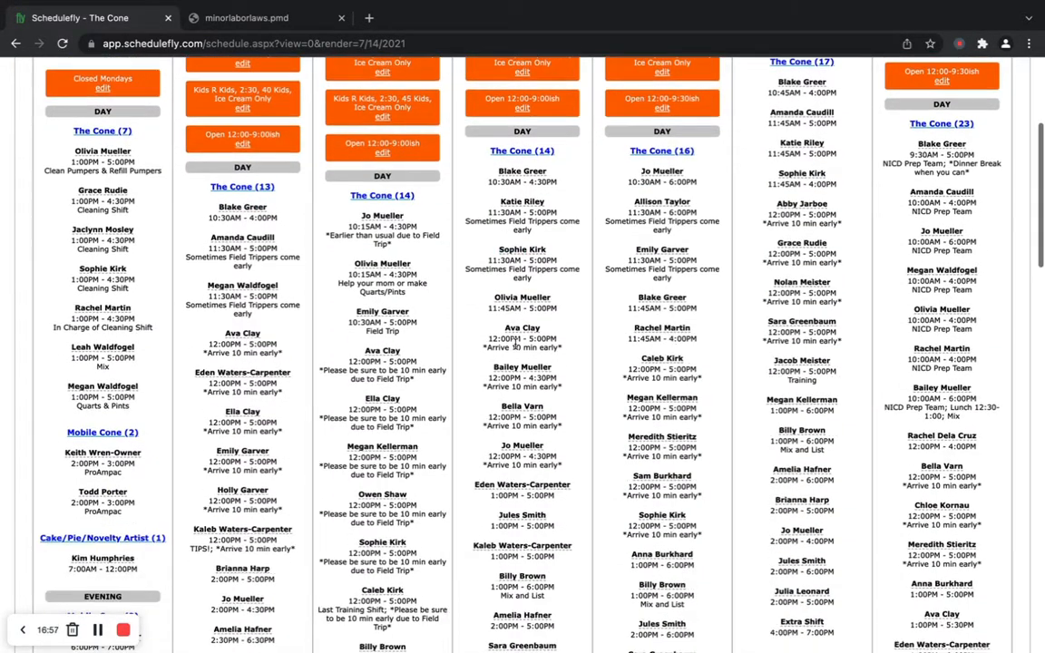
scroll(516, 343, "down", 1)
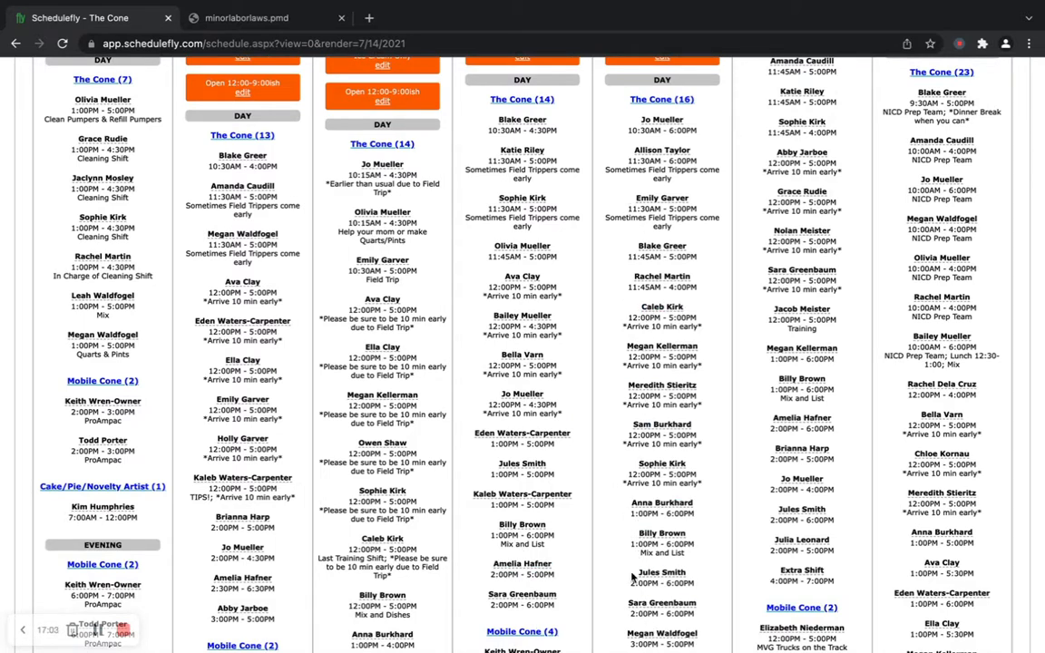
scroll(605, 261, "up", 3)
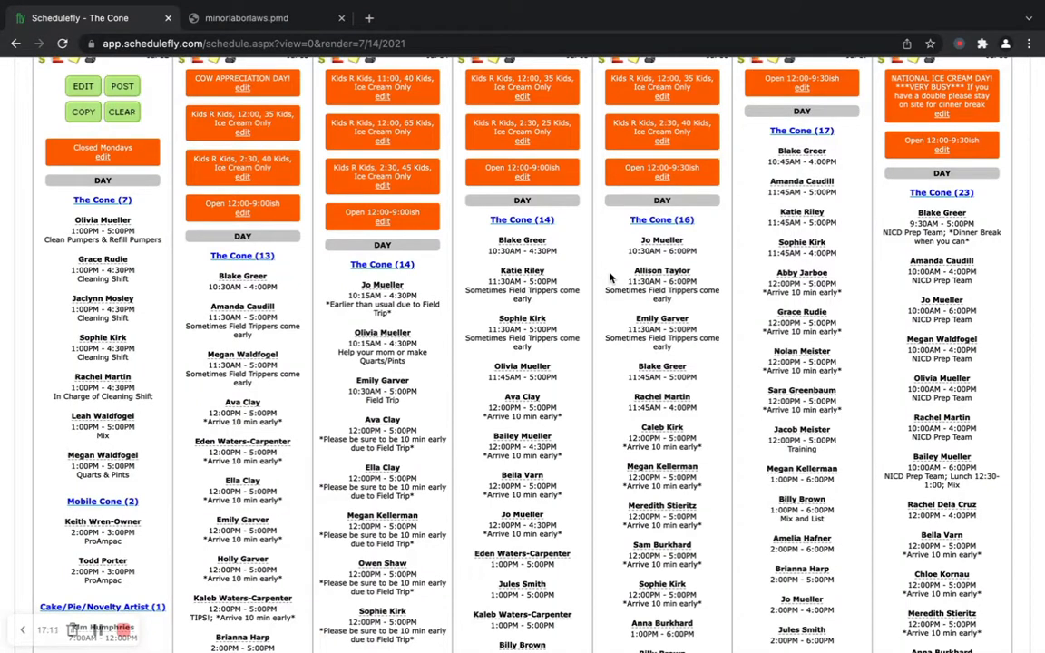
scroll(610, 278, "up", 1)
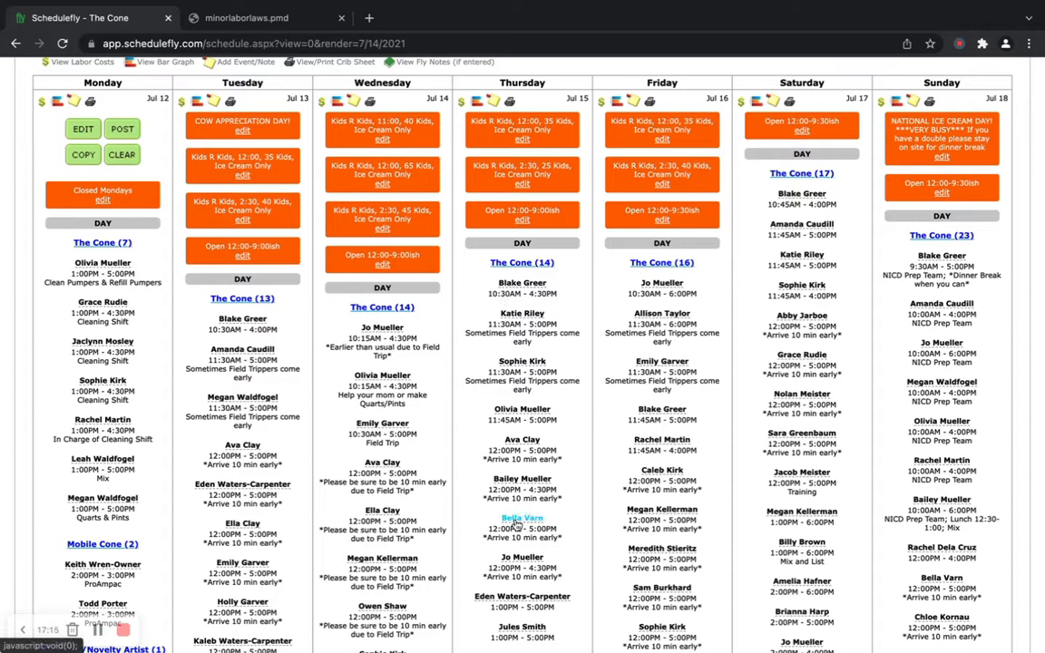
scroll(38, 195, "up", 3)
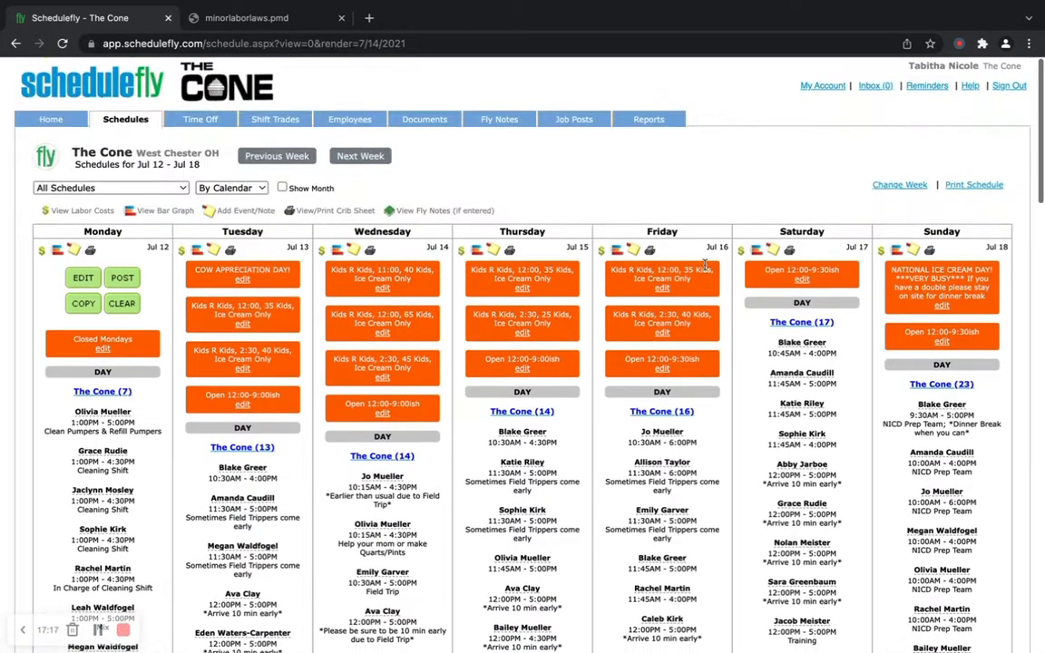
left_click(127, 121)
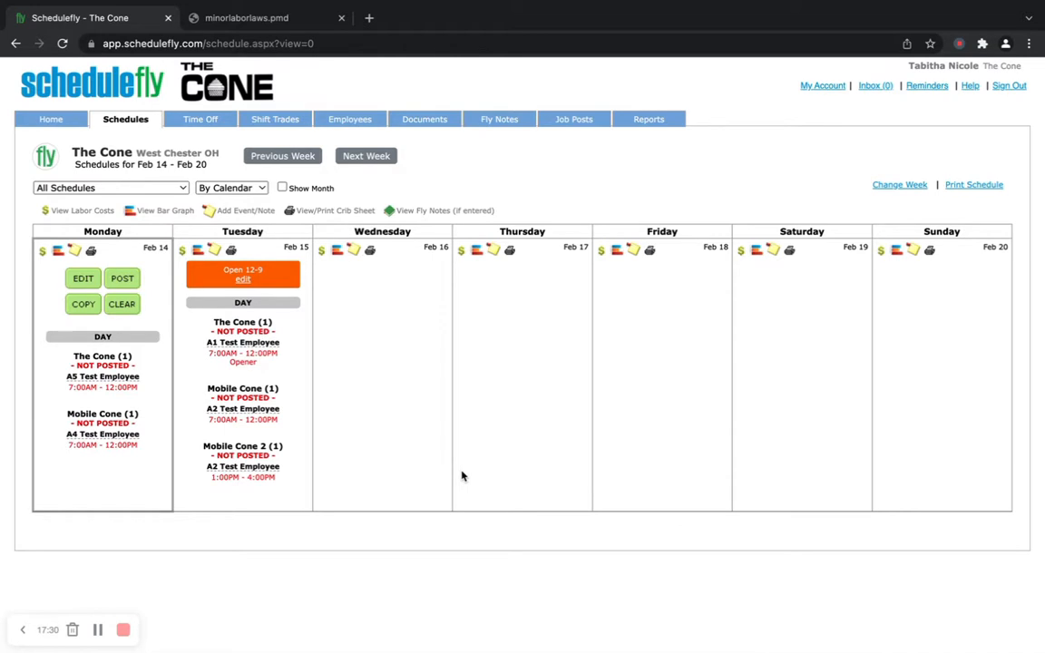
- View Tuesday February 15's bar graph, check which staff are in at 8:00am, then return to the weekly calendar
left_click(198, 252)
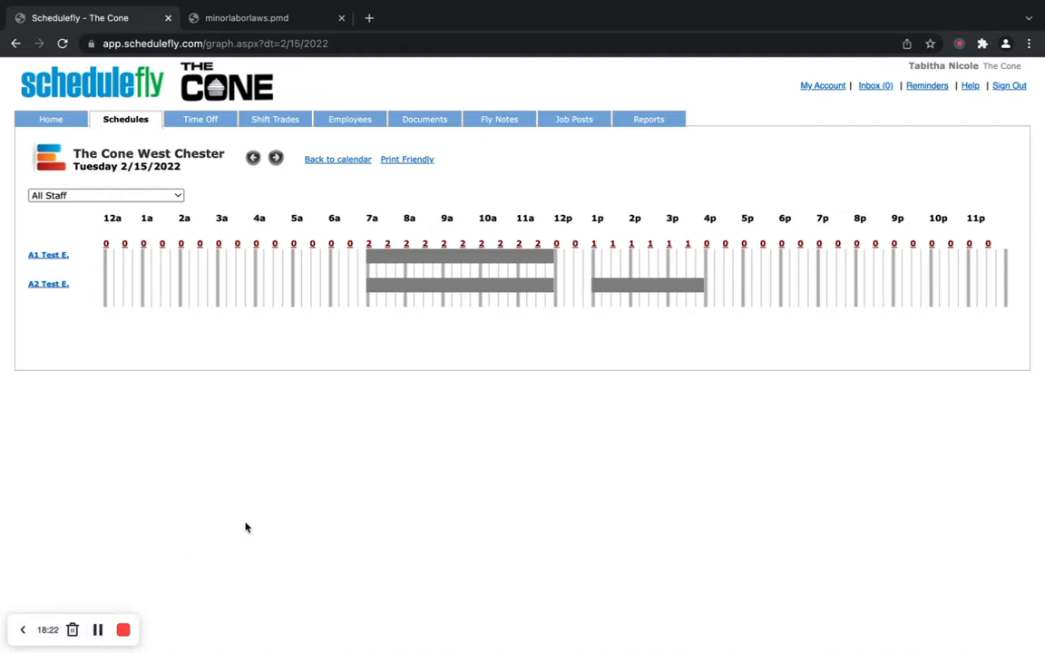
left_click(408, 247)
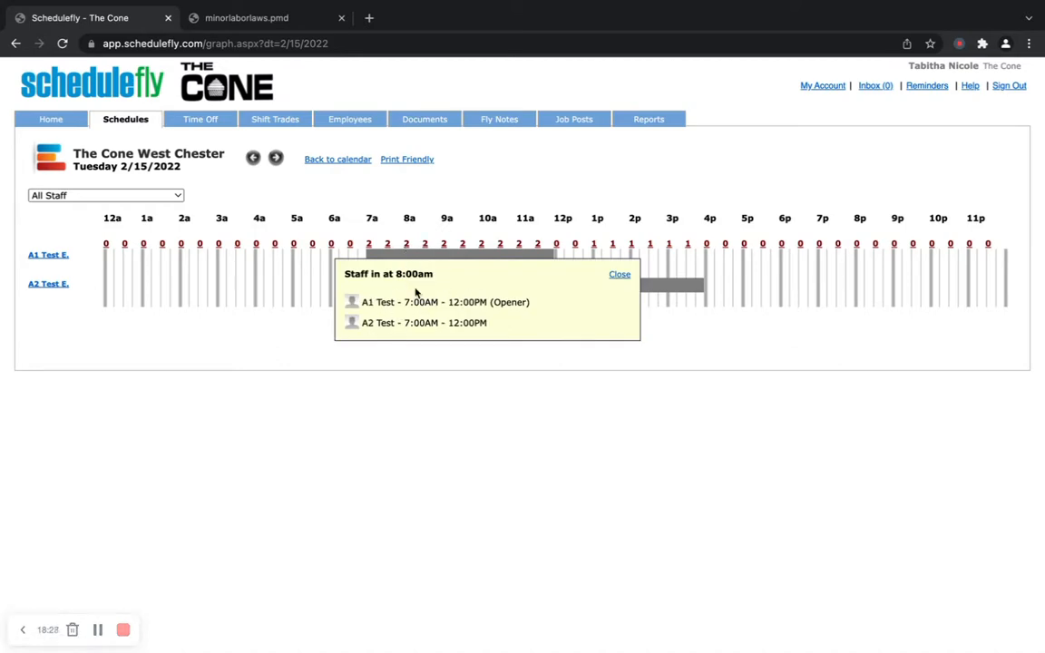
left_click(483, 322)
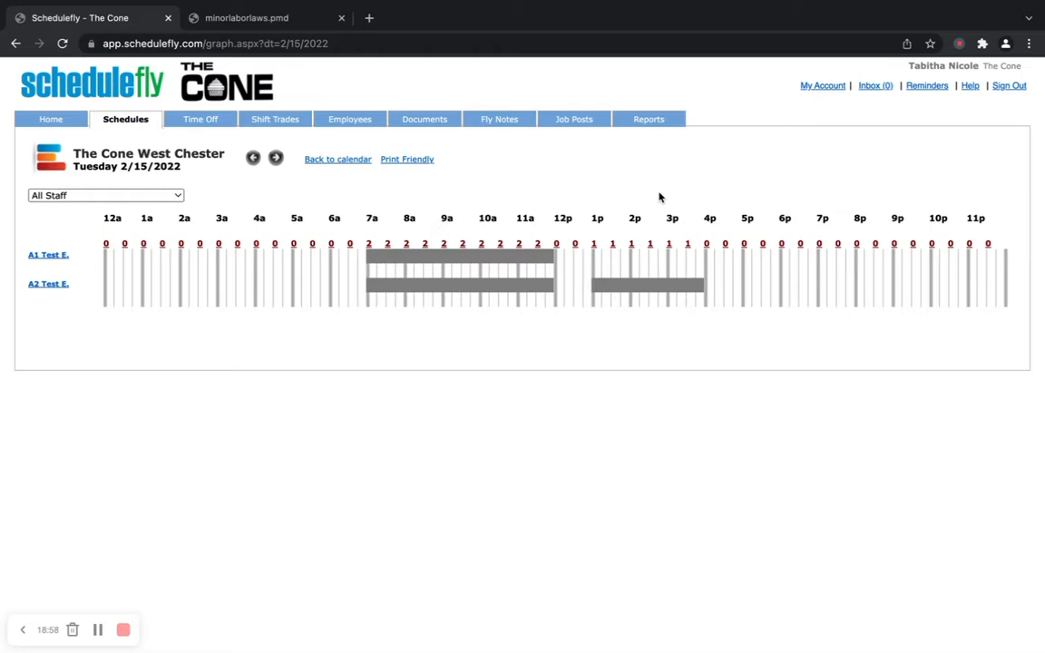
left_click(132, 121)
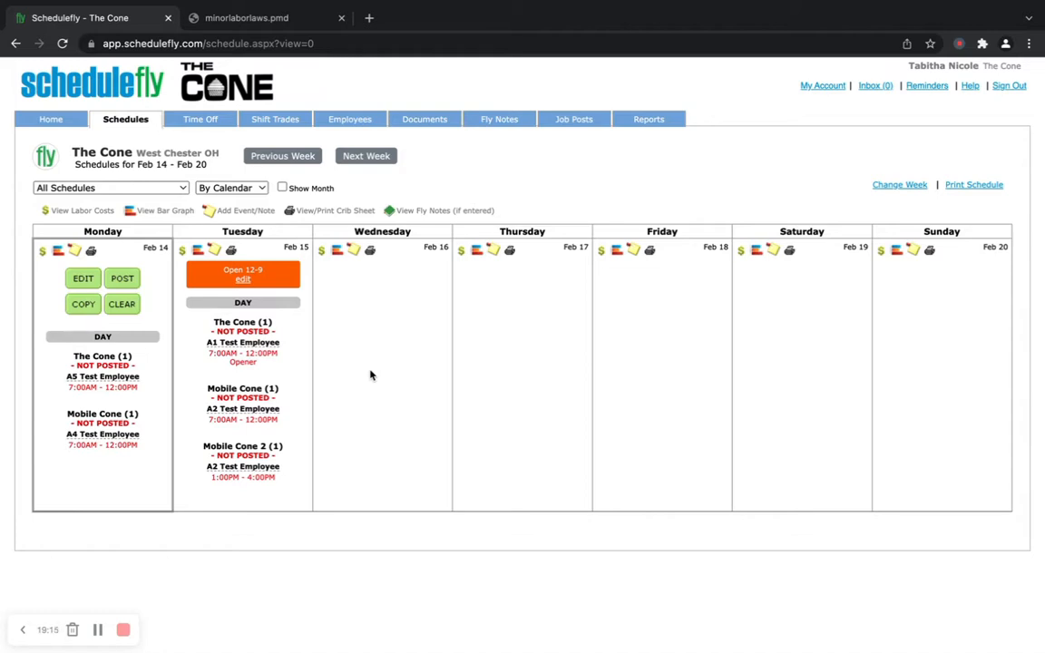
- Switch to Word to examine the Back Of House Chart for mix, list and dishes, then return to Schedulefly in Chrome
key("ctrl+Up")
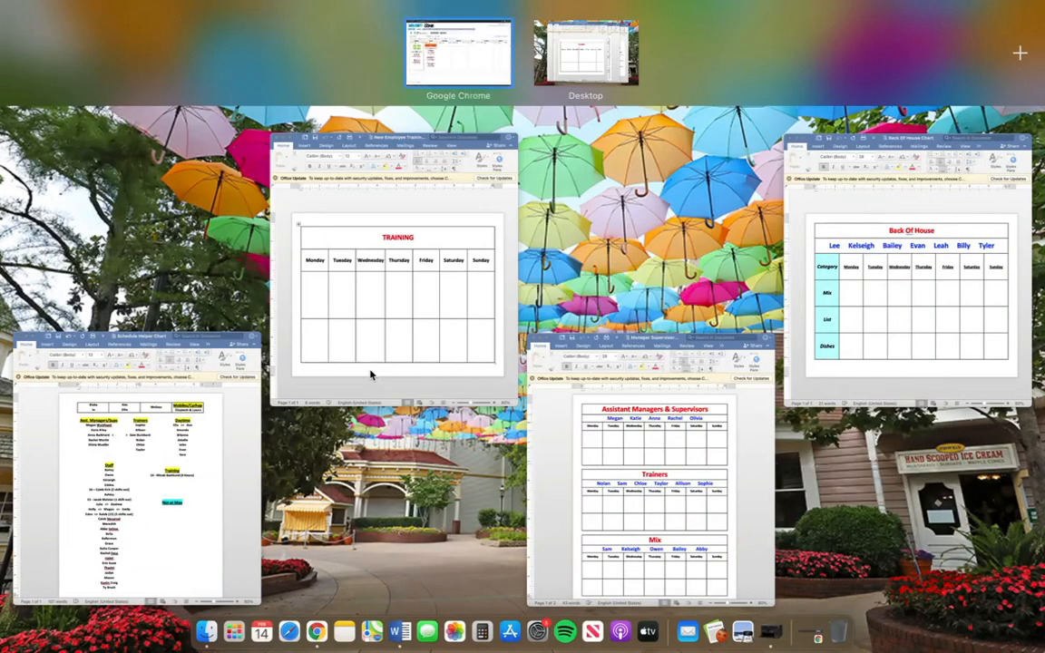
left_click(920, 315)
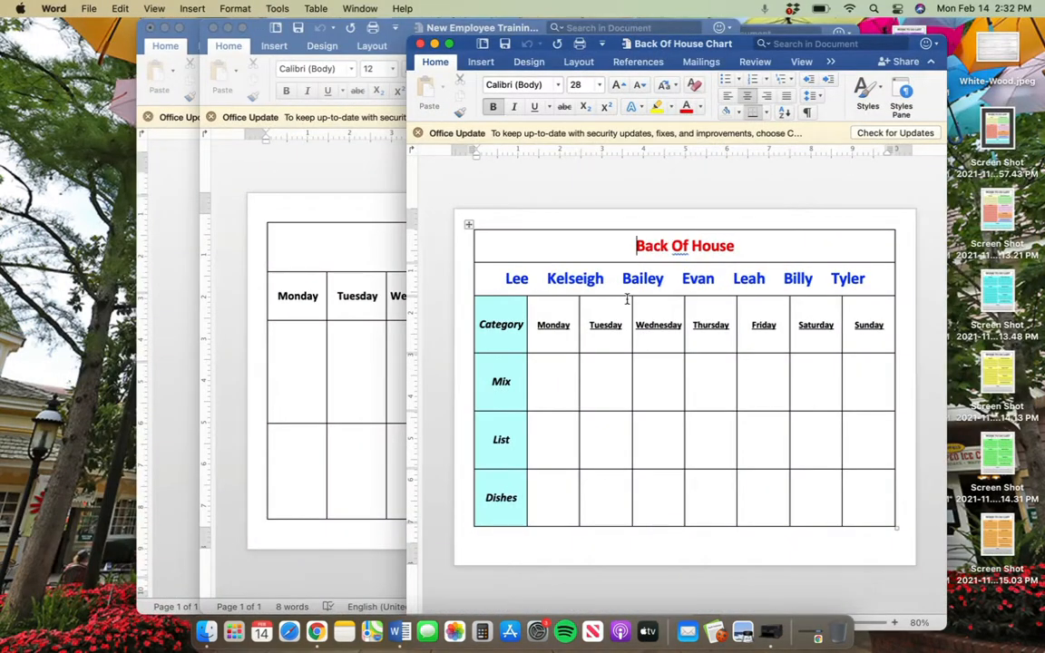
key("ctrl+Up")
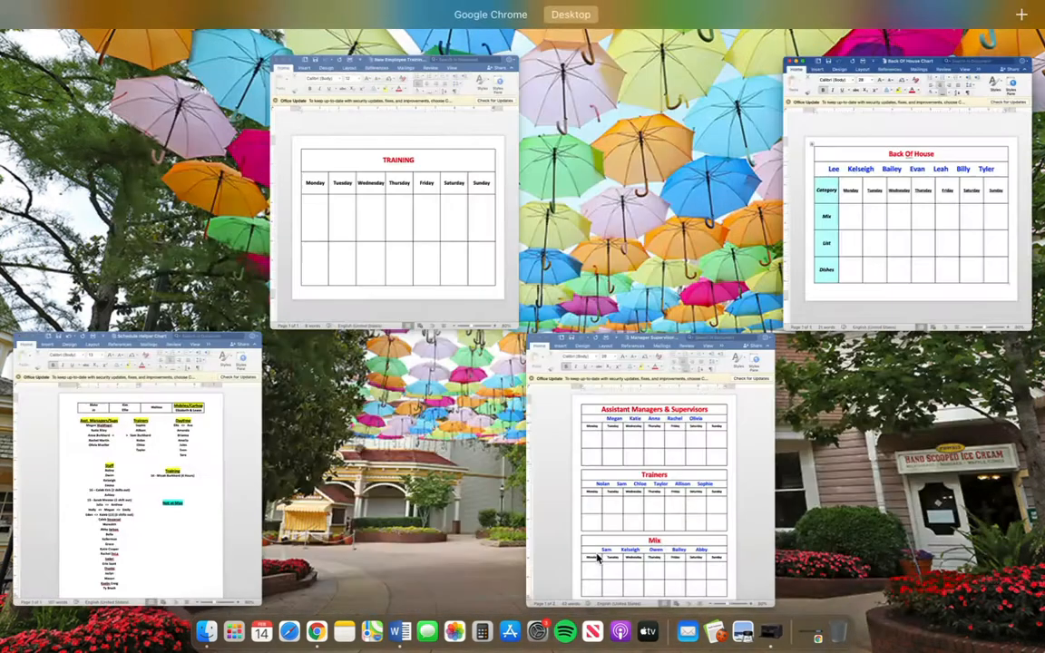
left_click(318, 635)
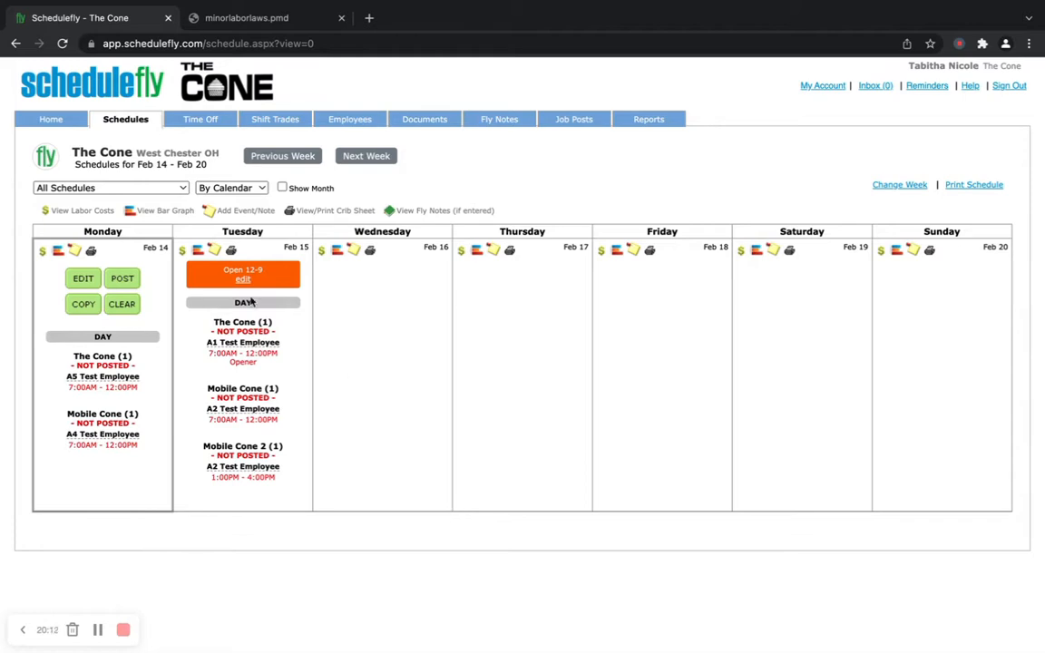
- Edit Monday February 14 and add the available employee to the Cake/Pie/Novelty Artist schedule for the 7:00AM - 12:00PM Day shift
left_click(80, 279)
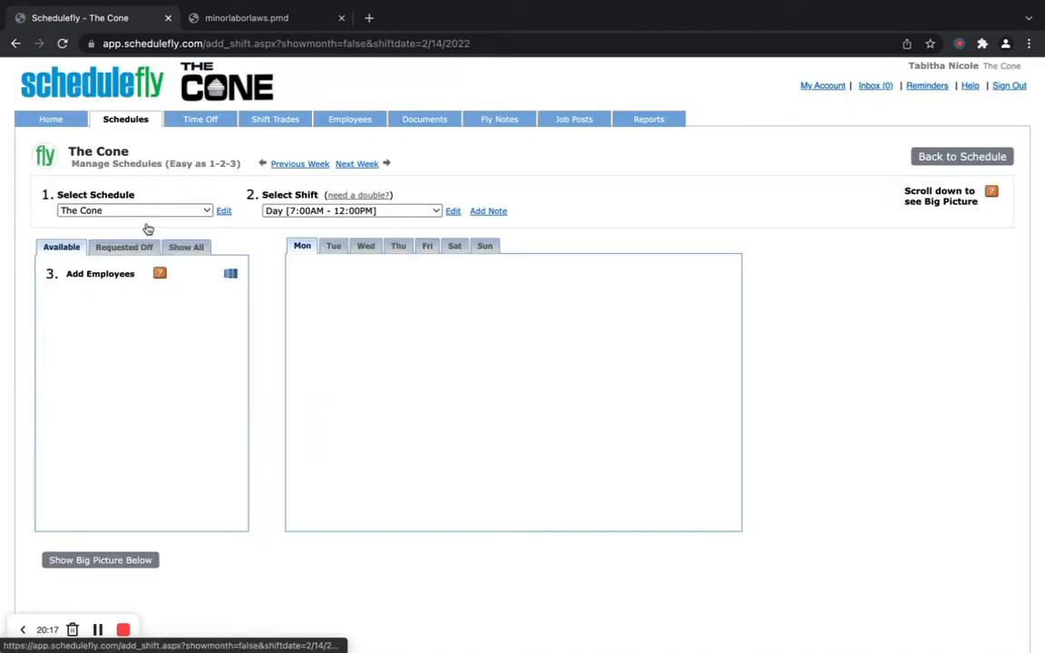
left_click(131, 210)
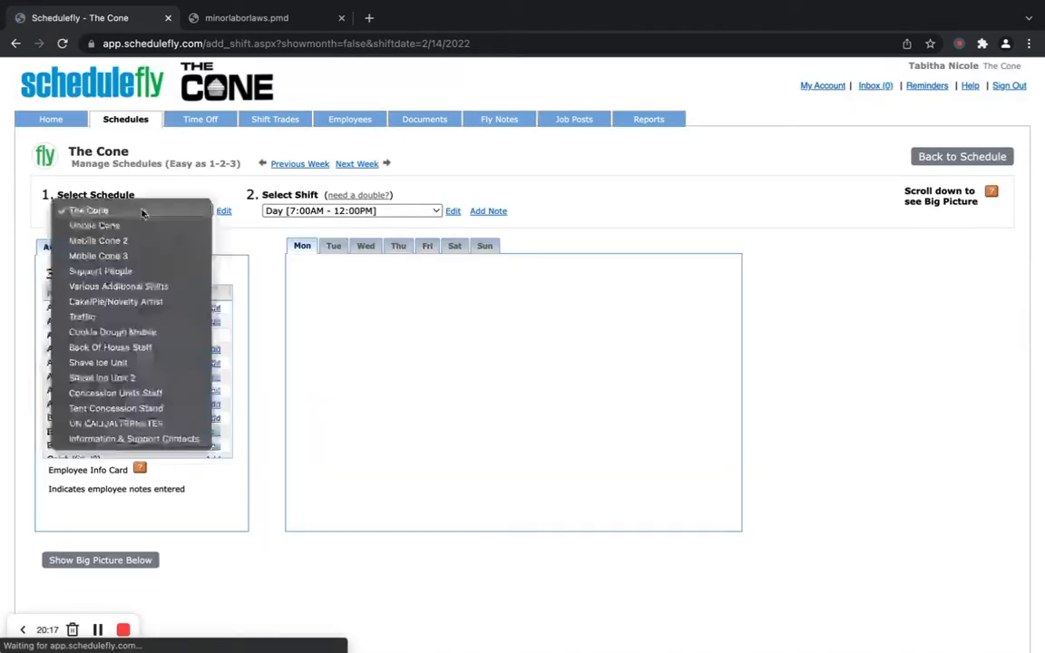
left_click(136, 302)
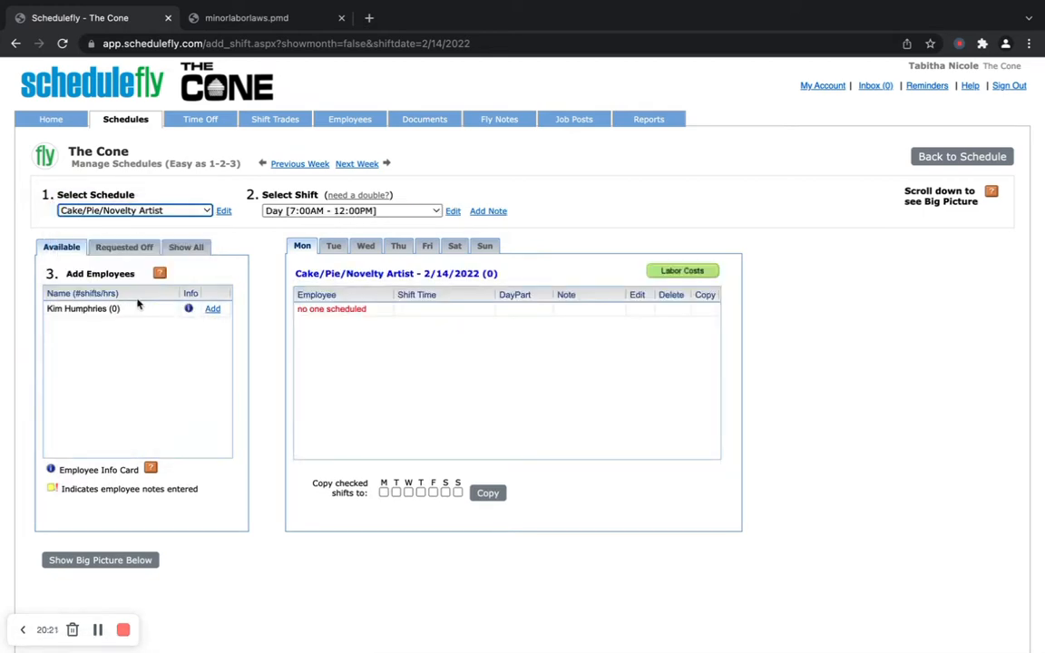
left_click(212, 310)
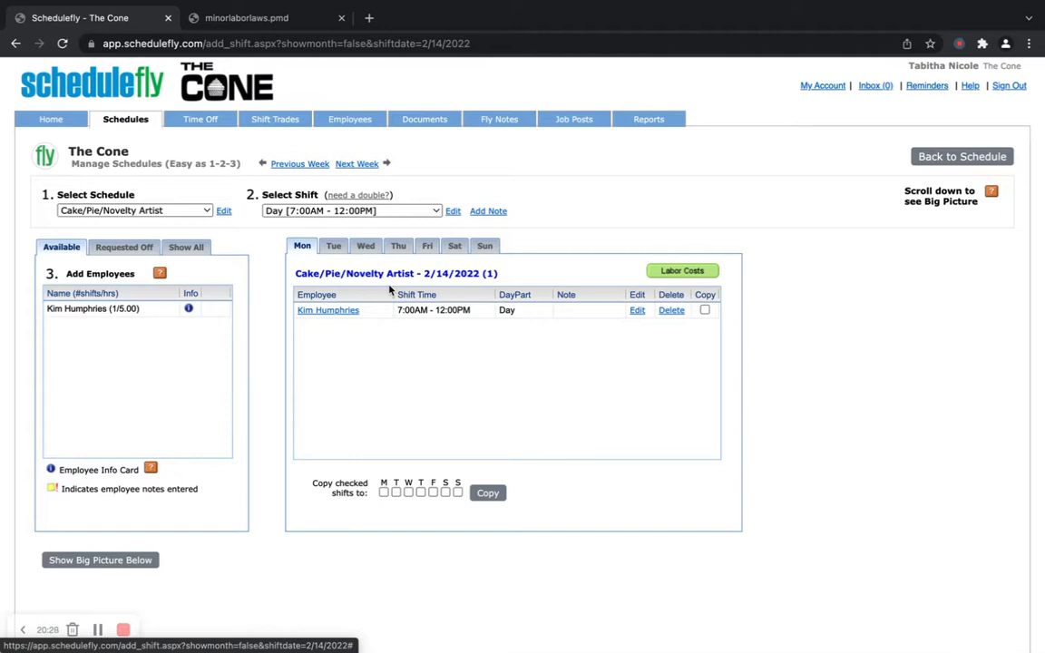
- Check Monday's Various Additional Shifts schedule, then switch back to The Cone schedule
left_click(153, 213)
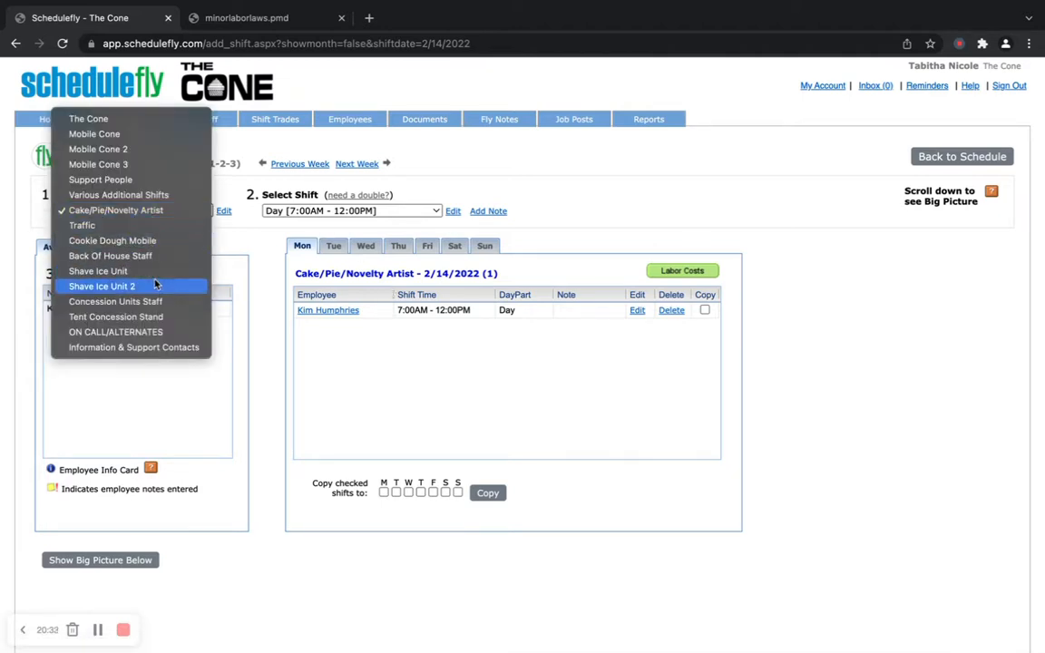
left_click(143, 195)
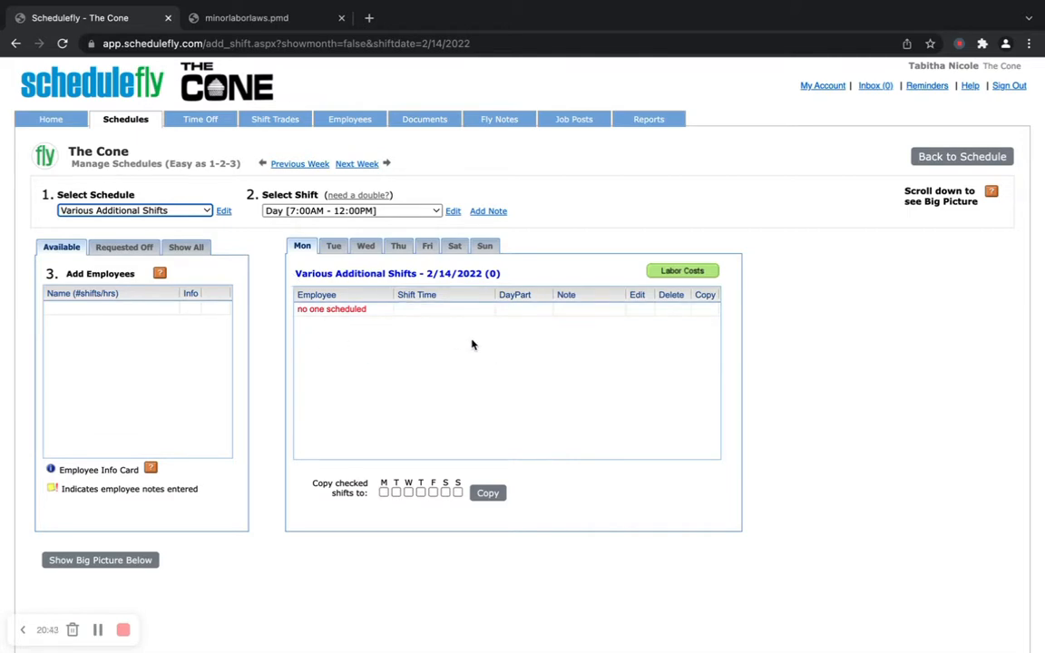
left_click(110, 210)
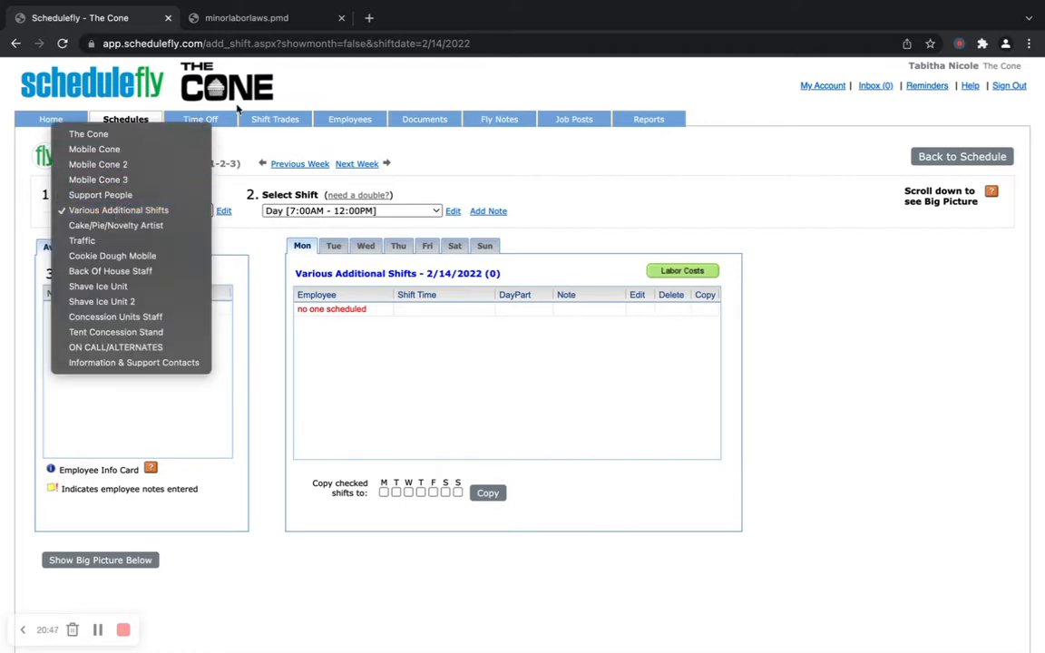
left_click(121, 134)
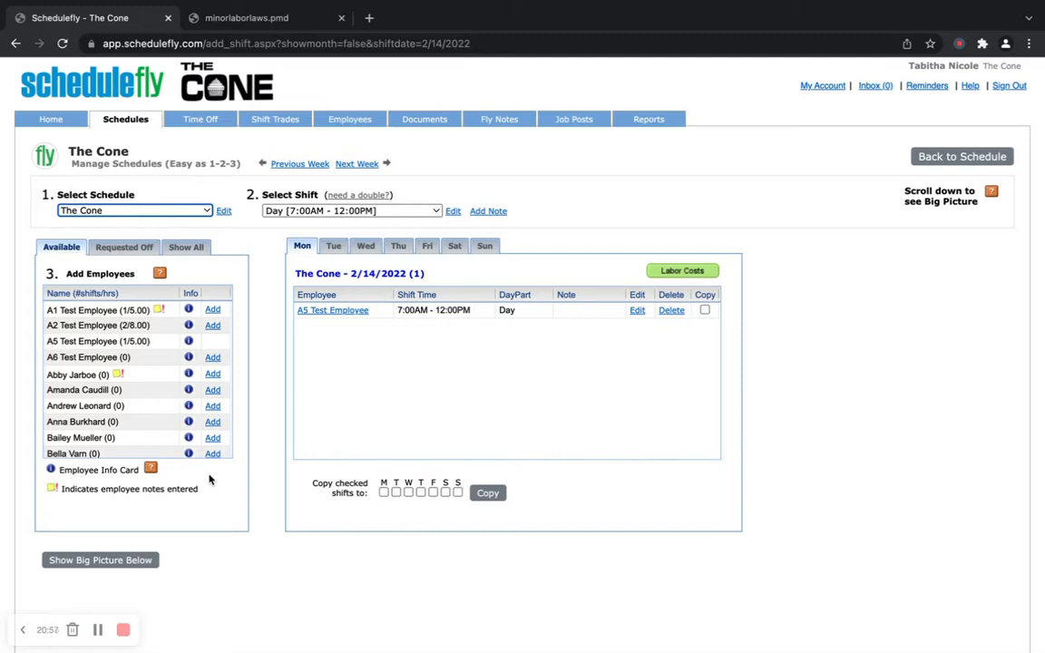
- Show the Big Picture of all schedules and view A1 Test Employee's info card from Tuesday's Opener shift
scroll(209, 479, "down", 2)
left_click(107, 499)
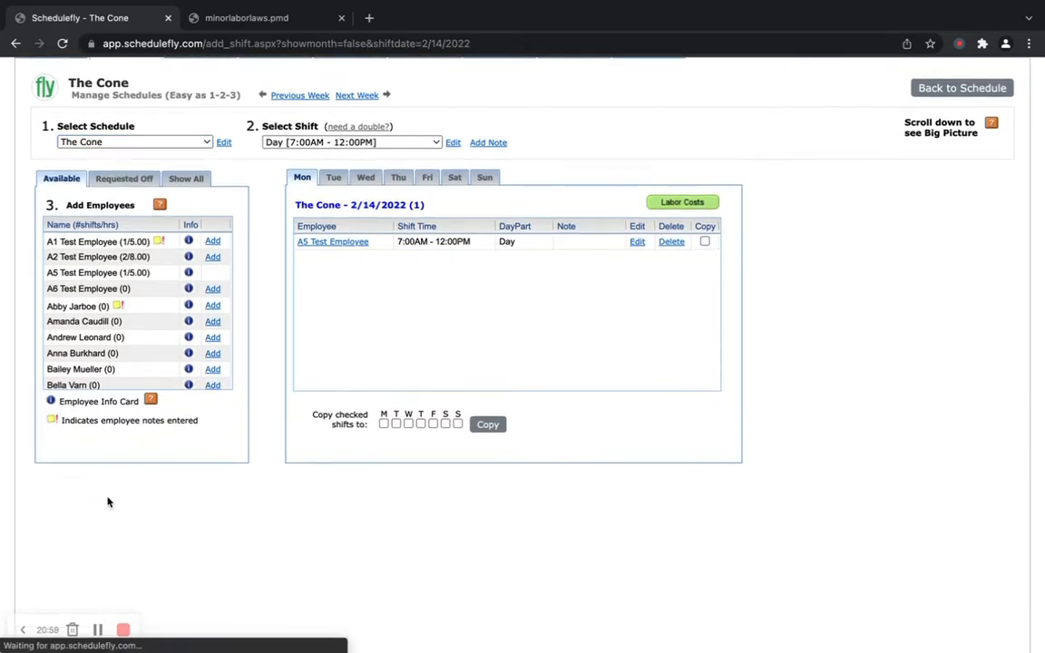
scroll(241, 397, "down", 4)
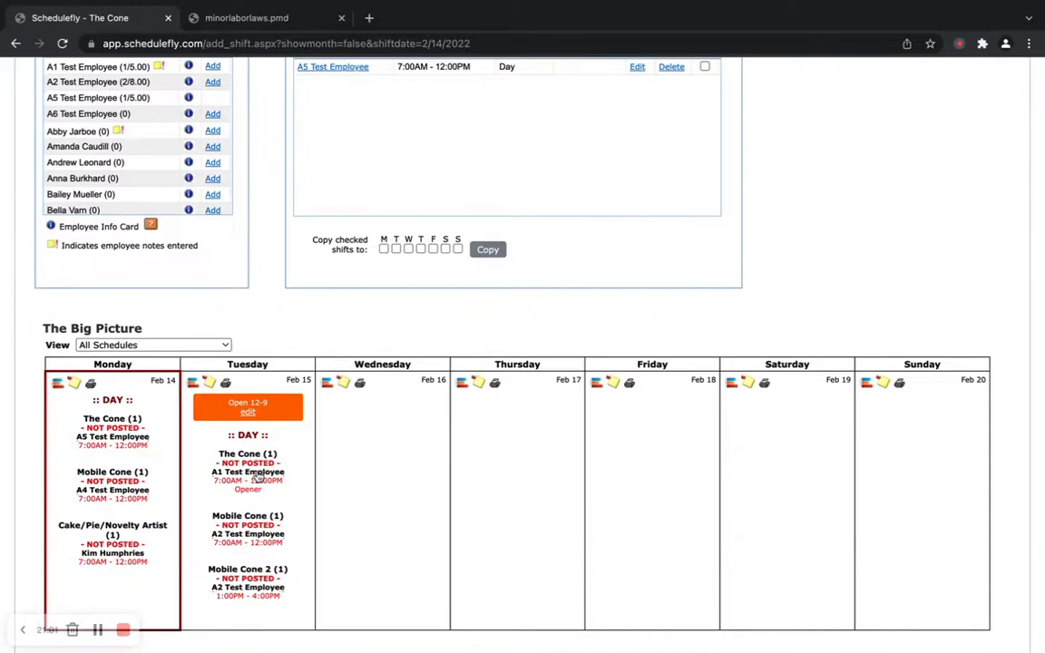
left_click(258, 474)
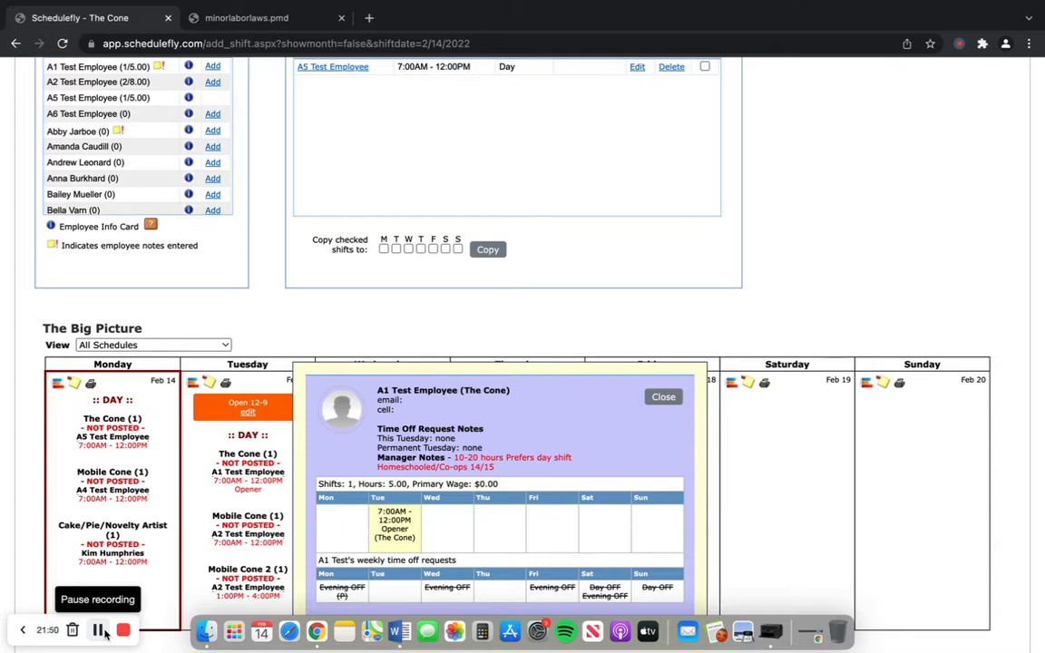
- Examine the time off request form for 2/21/2022 - 2/27/2022, including the daily notes fields, and cancel without saving
scroll(261, 134, "up", 5)
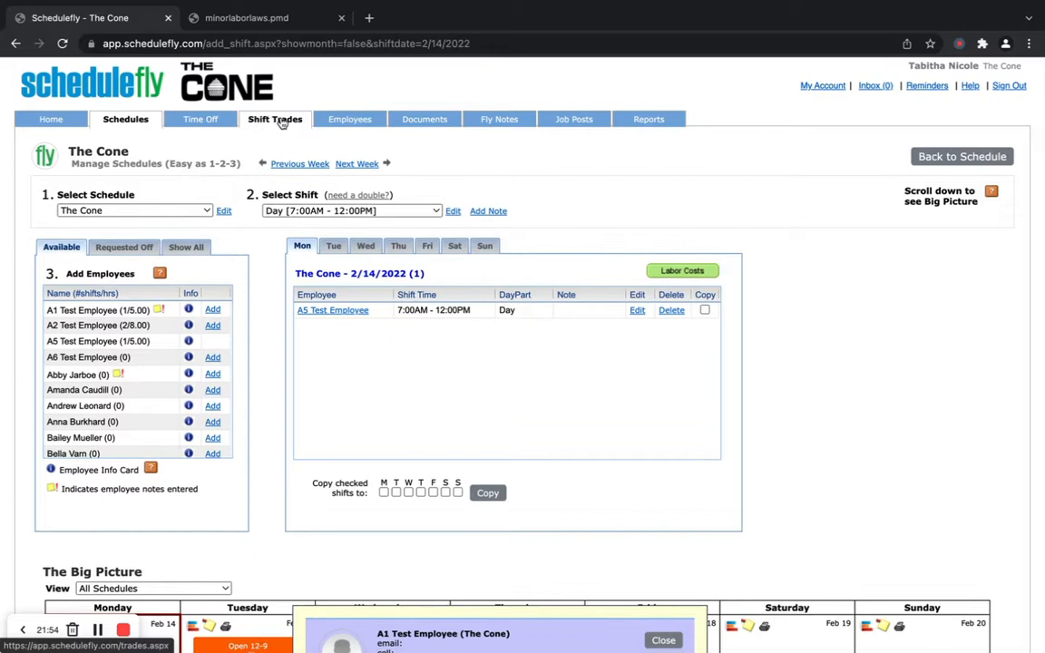
left_click(216, 120)
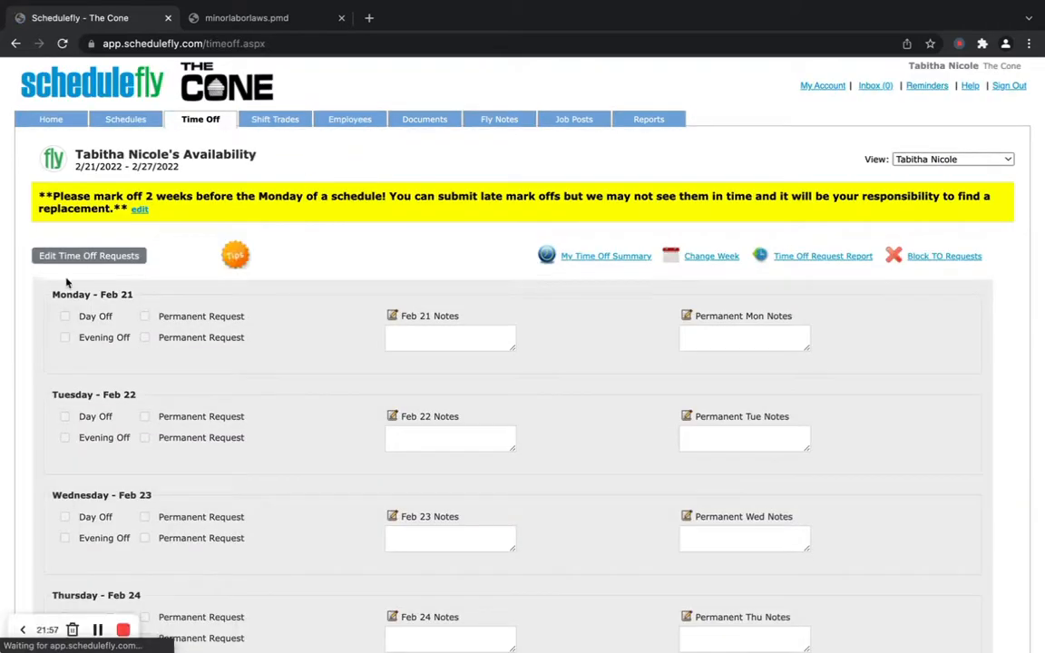
left_click(80, 254)
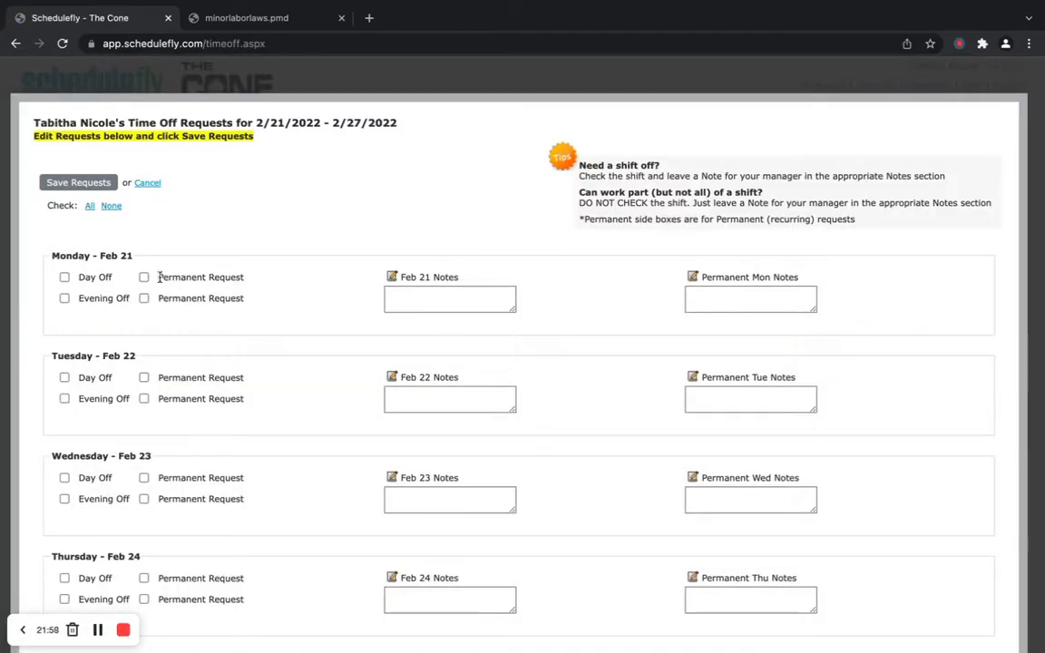
left_click(483, 294)
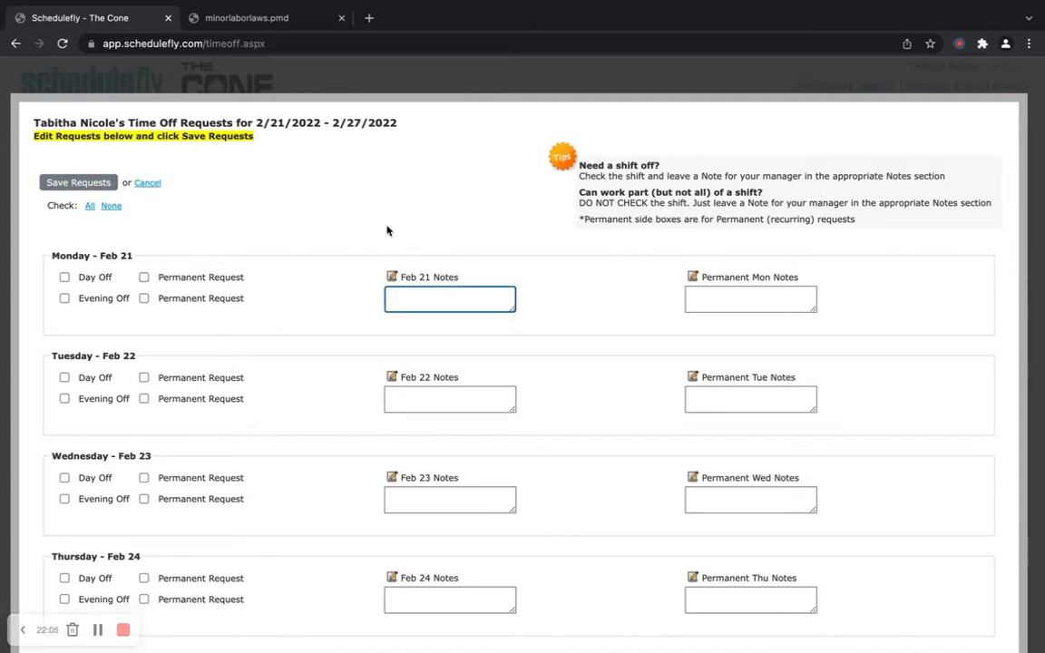
scroll(388, 231, "down", 1)
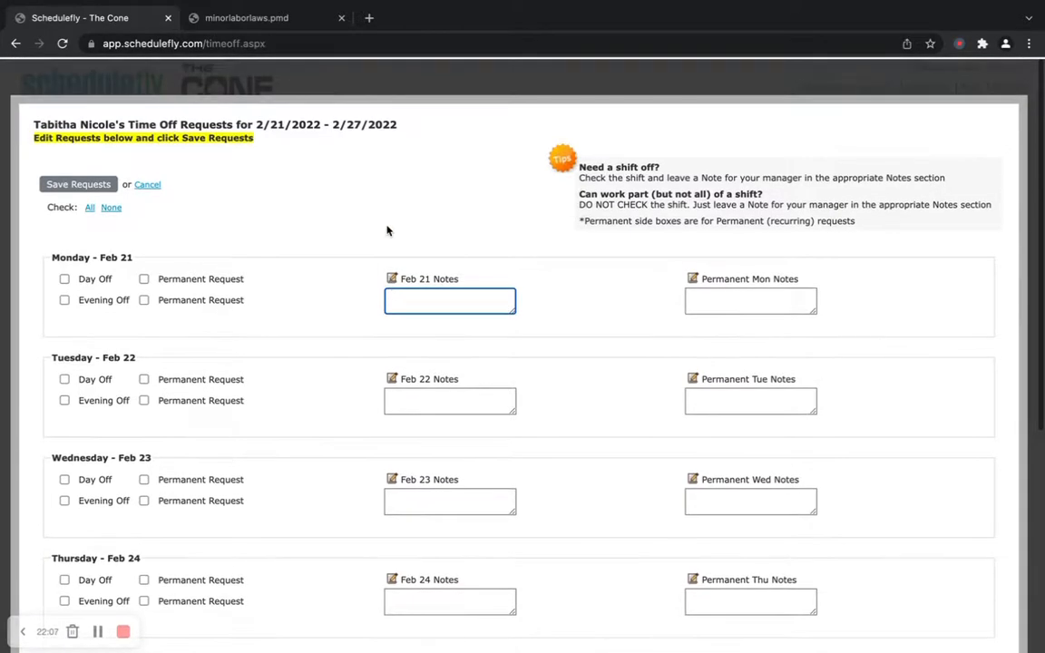
scroll(388, 231, "down", 4)
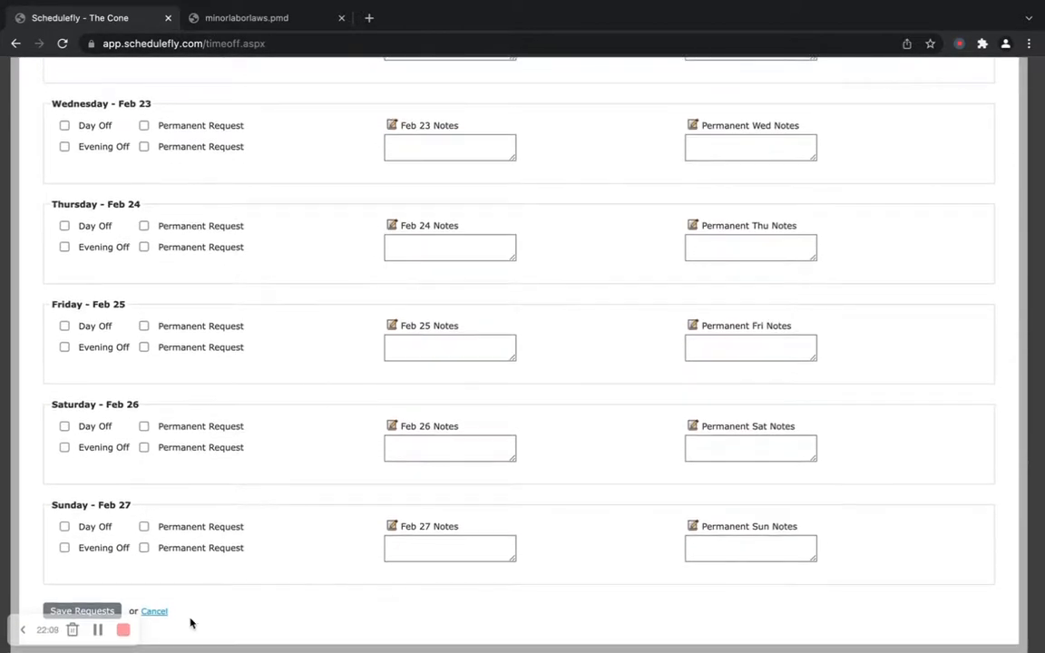
left_click(153, 608)
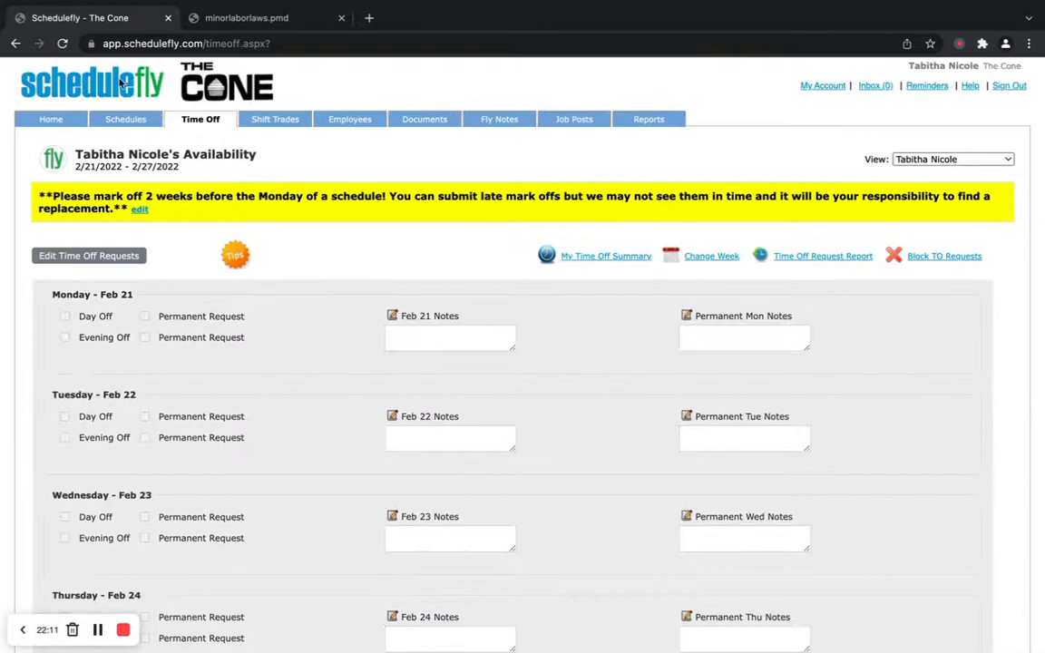
- Return to the weekly schedule calendar and view the info card of A1 Test Employee, Tuesday's opener at The Cone
left_click(132, 124)
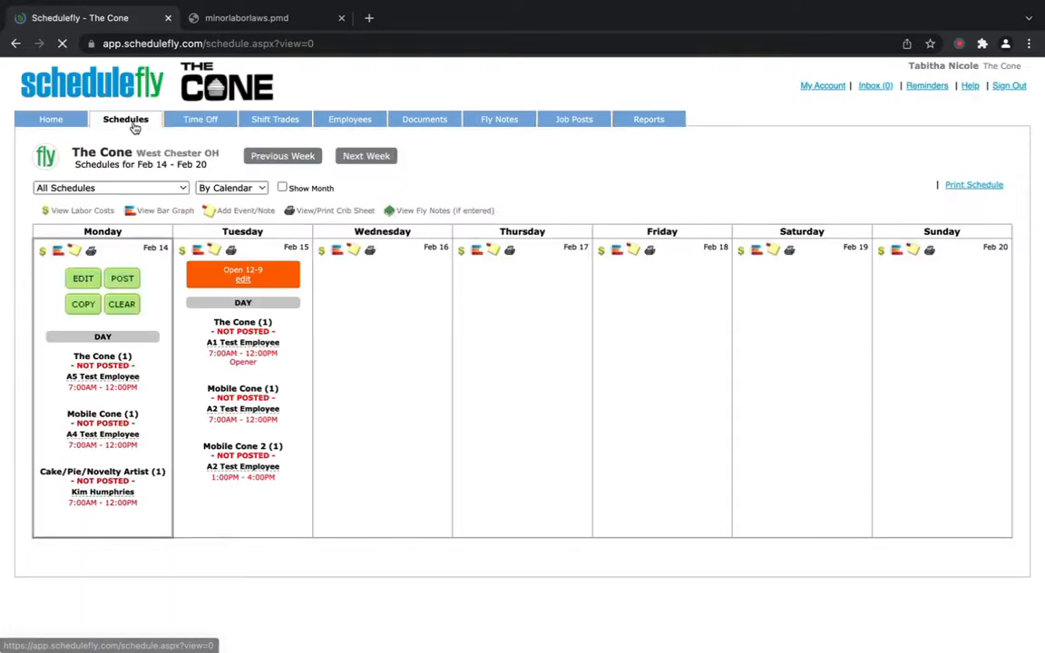
left_click(243, 344)
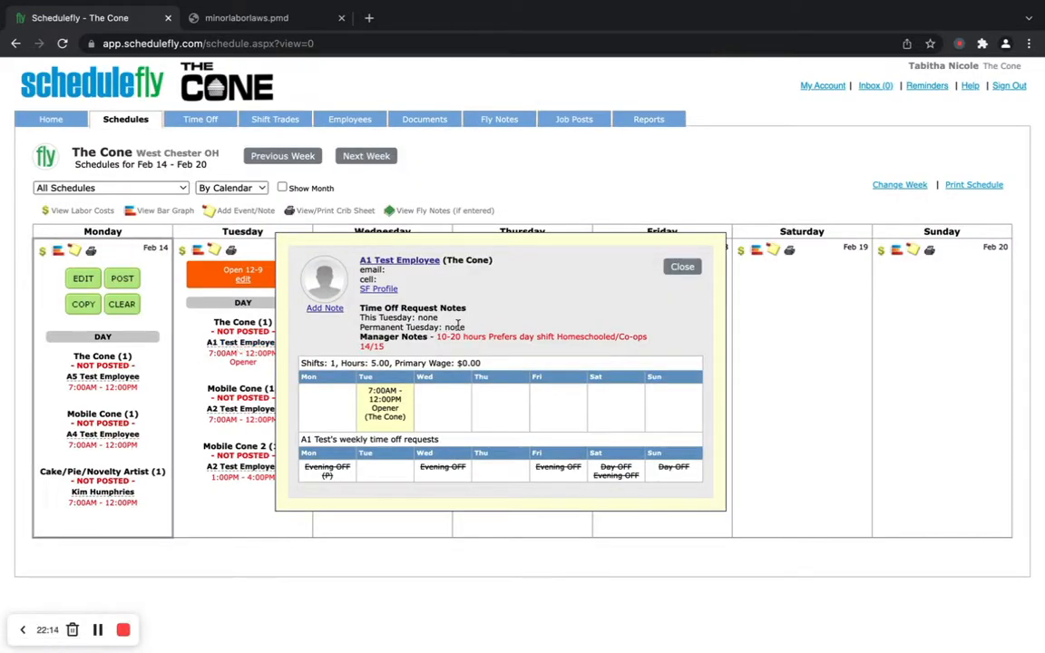